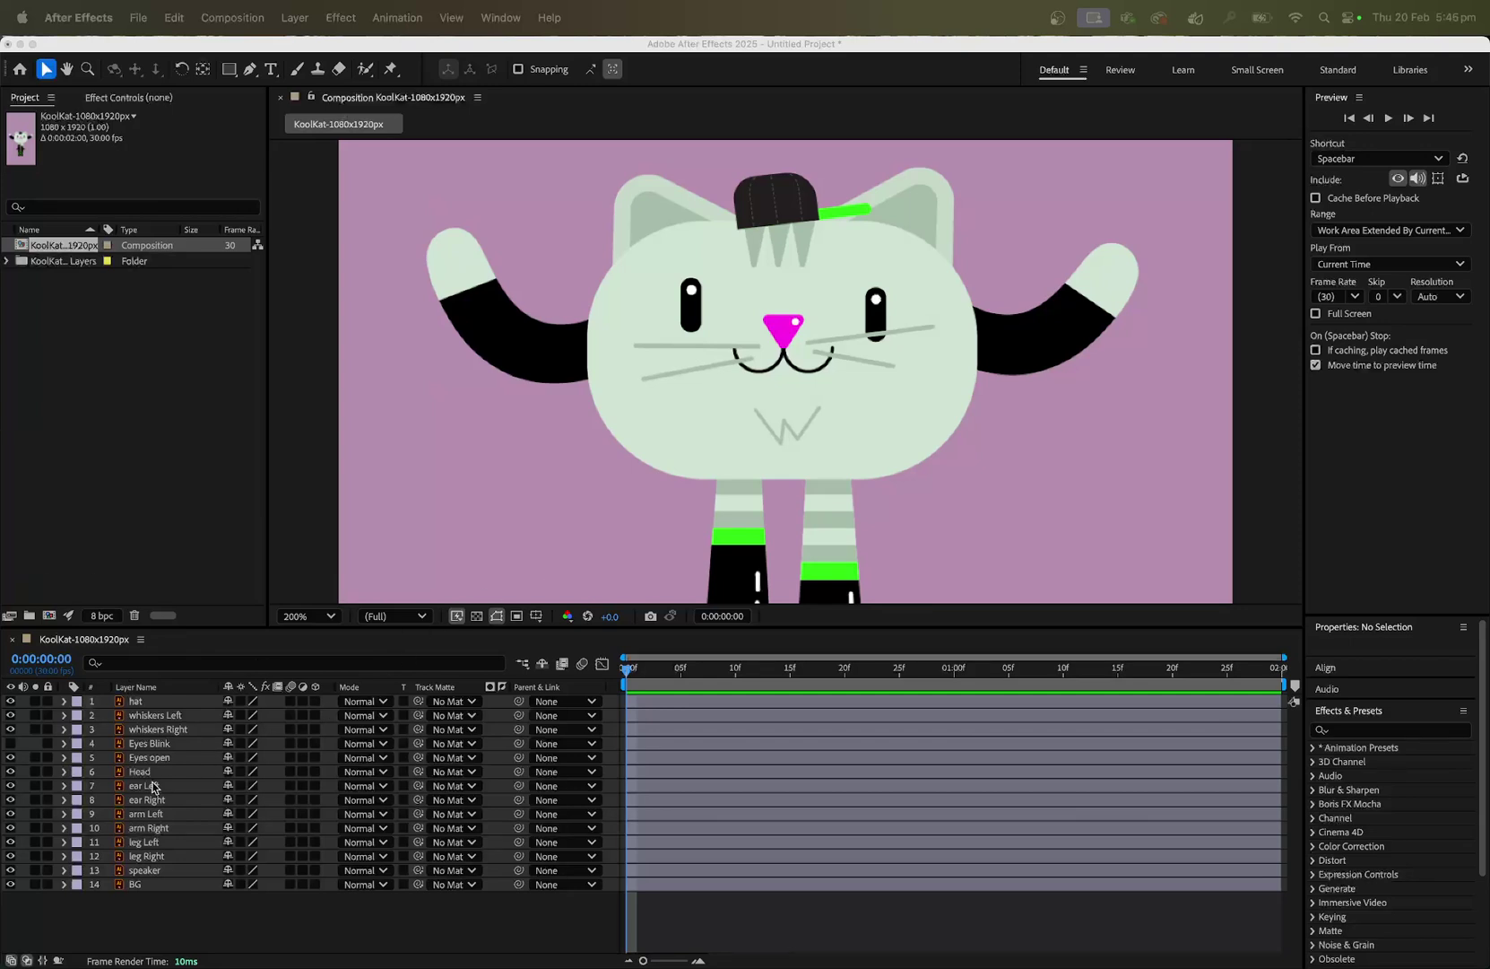
# Select the arm Left layer and reveal its Transform properties
pyautogui.click(157, 821)
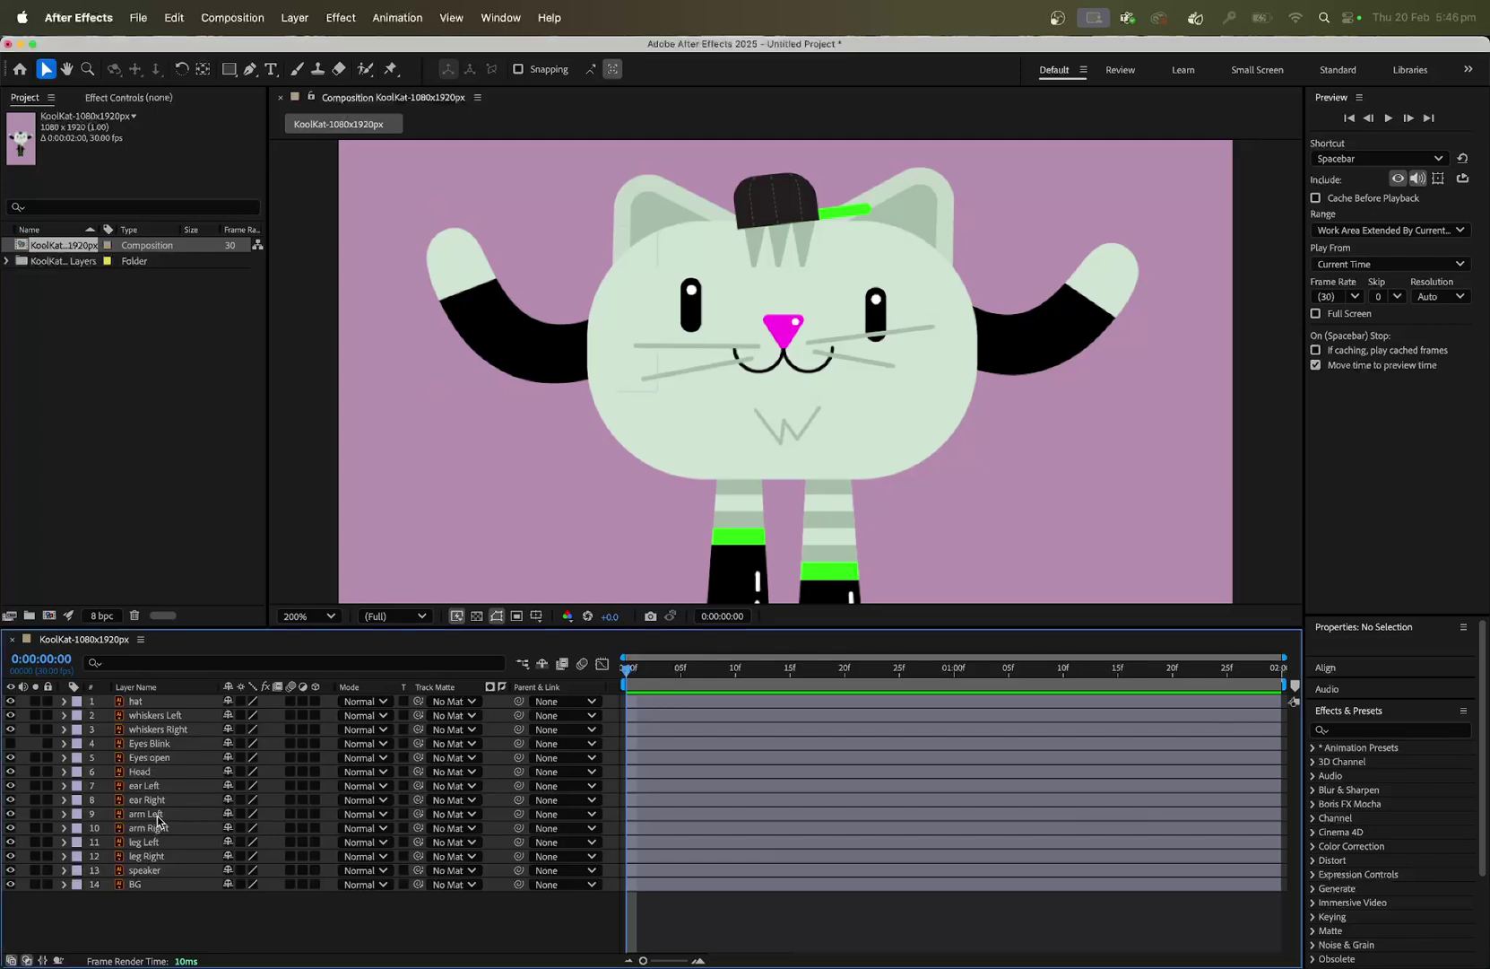
pyautogui.click(157, 818)
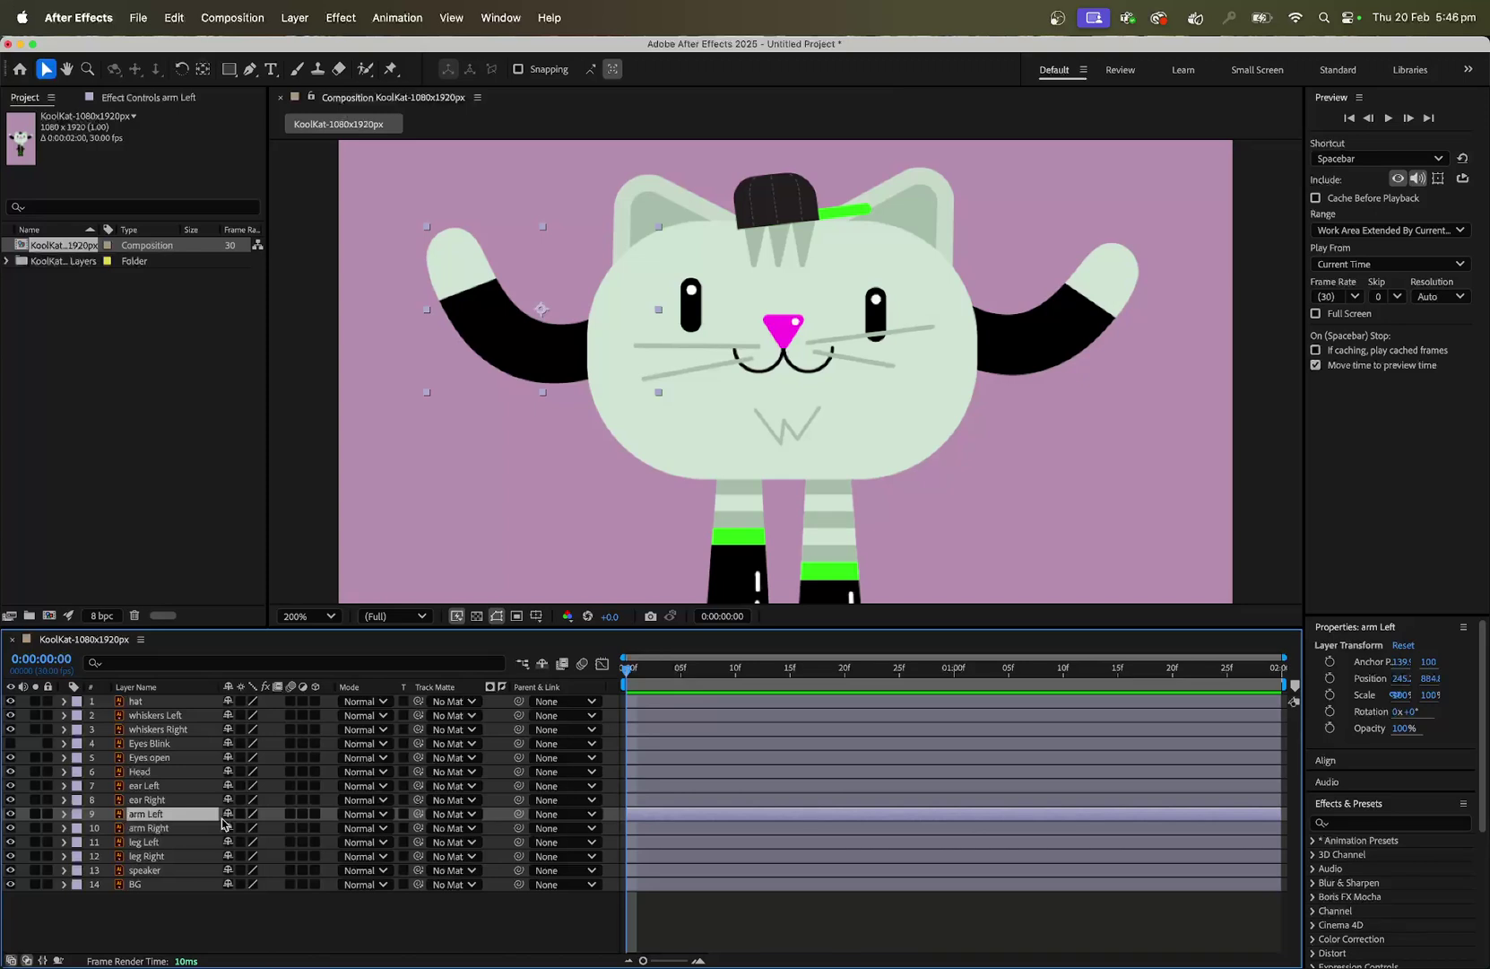
pyautogui.press('.')
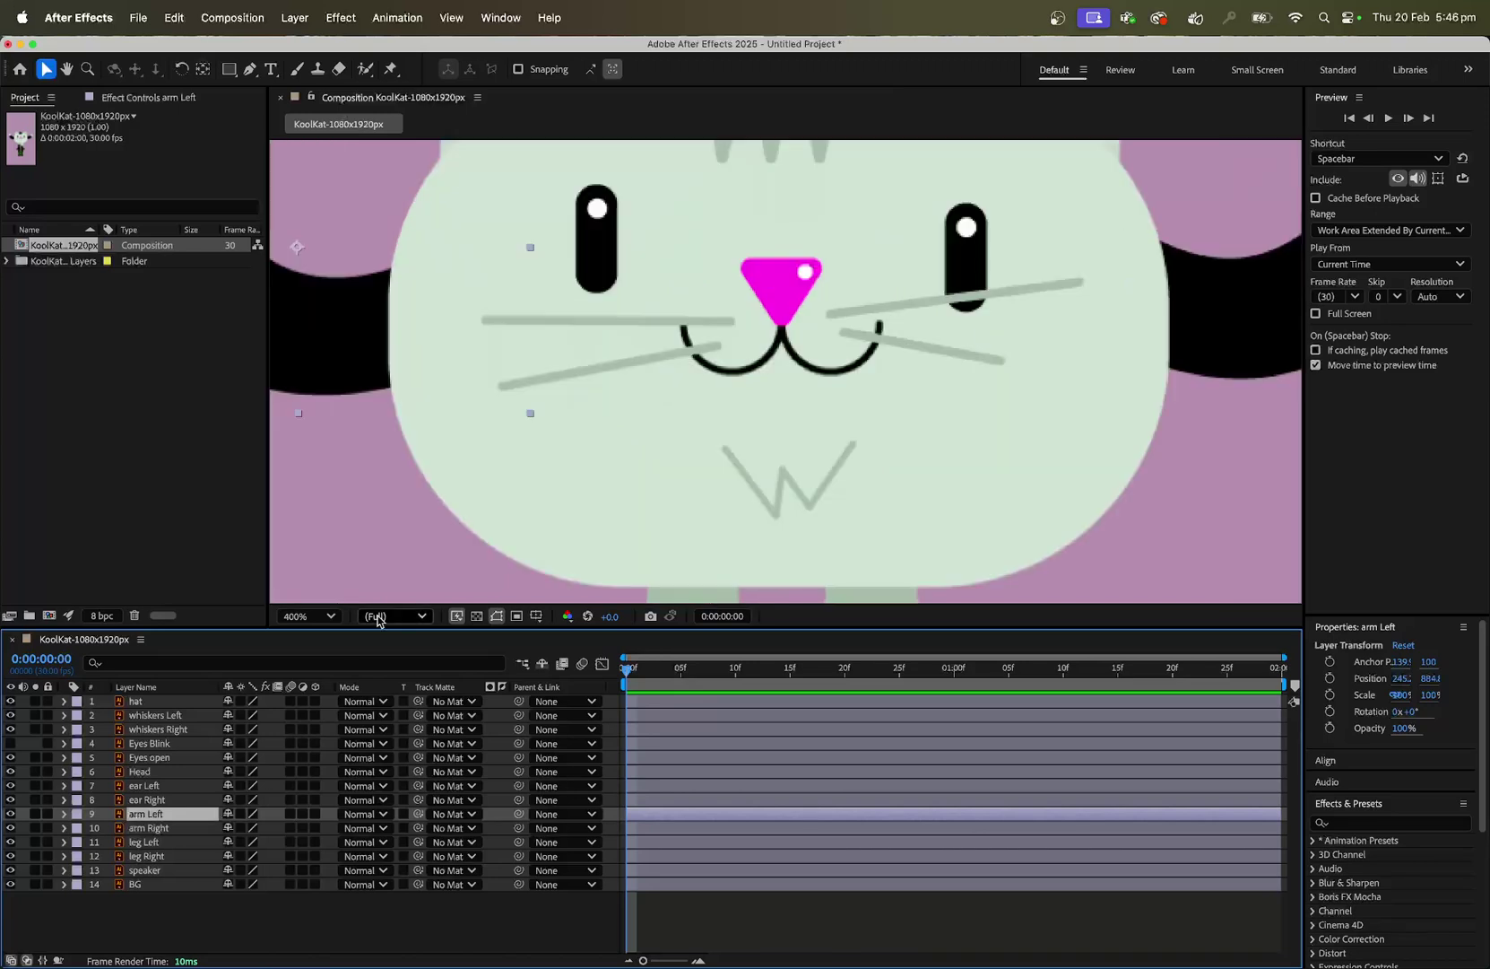
pyautogui.press('h')
pyautogui.moveTo(396, 482); pyautogui.dragTo(748, 556)
pyautogui.press('v')
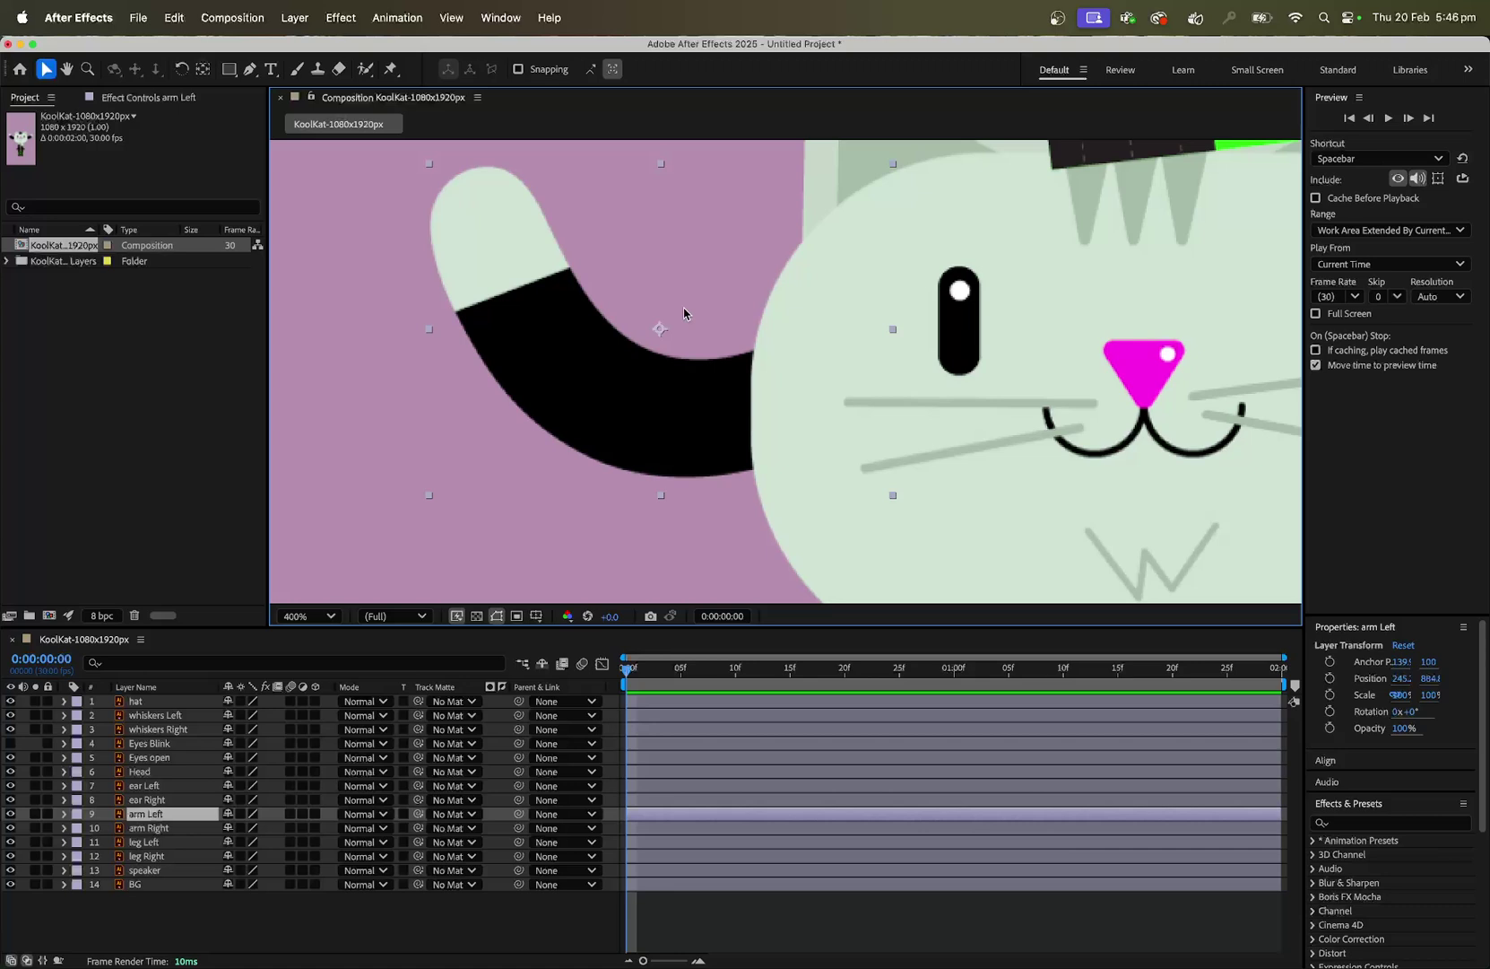
pyautogui.click(64, 814)
pyautogui.click(79, 828)
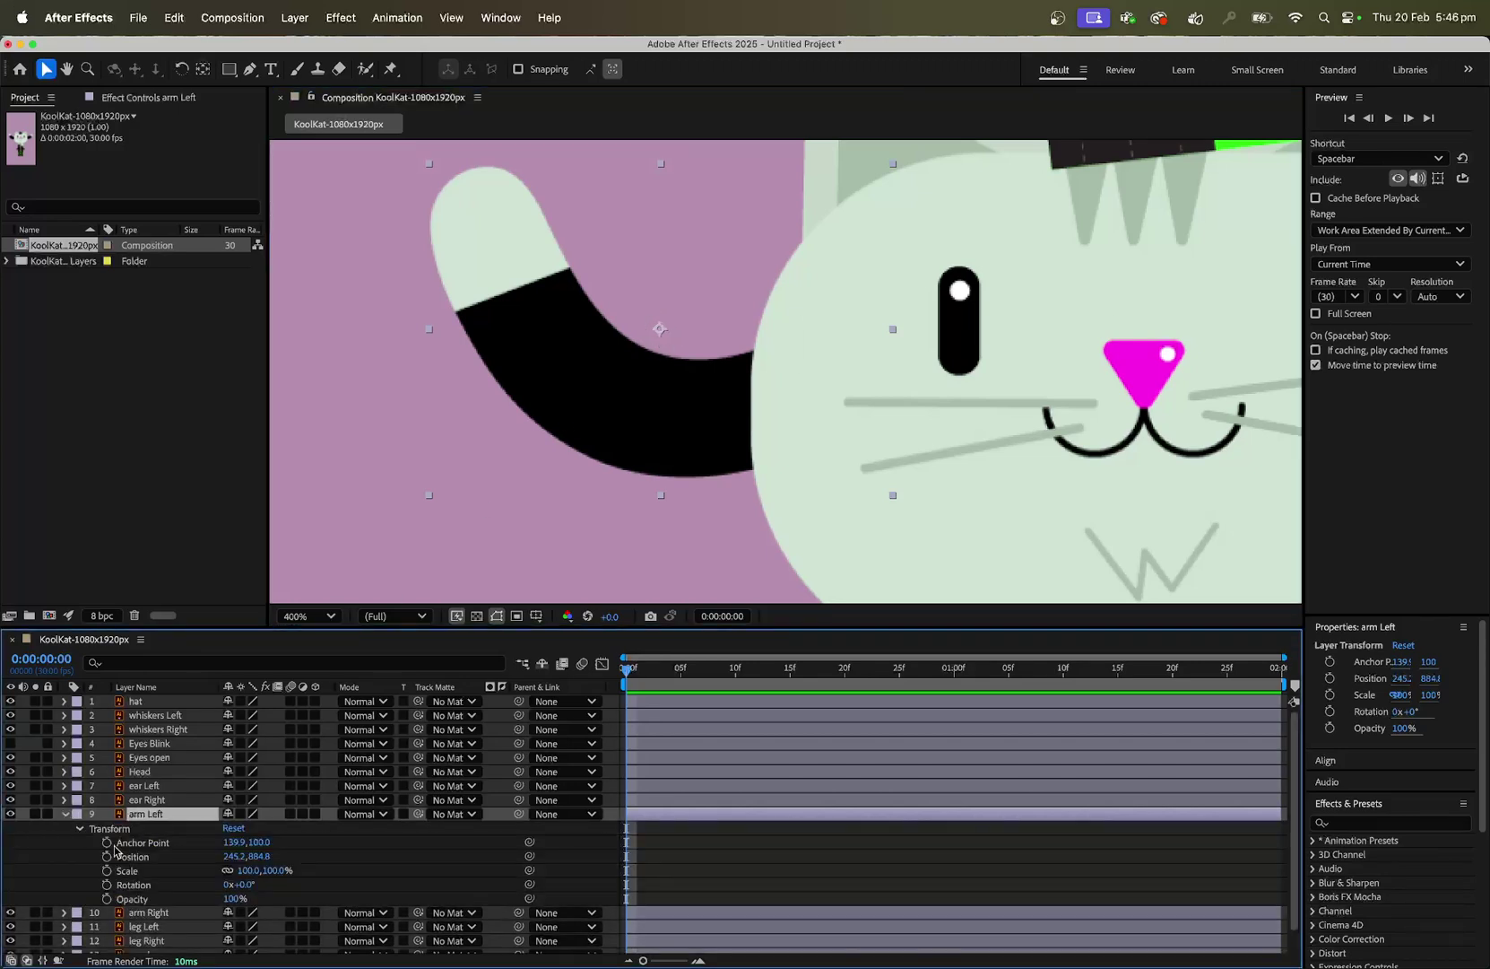
# Try rotating arm Left to 37° around its default centre anchor point and set its rotation back to 0°
pyautogui.moveTo(243, 885)
pyautogui.mouseDown()
pyautogui.moveTo(314, 886)
pyautogui.moveTo(251, 884)
pyautogui.mouseUp()
pyautogui.press(',')
pyautogui.press(',')
pyautogui.click(251, 885)
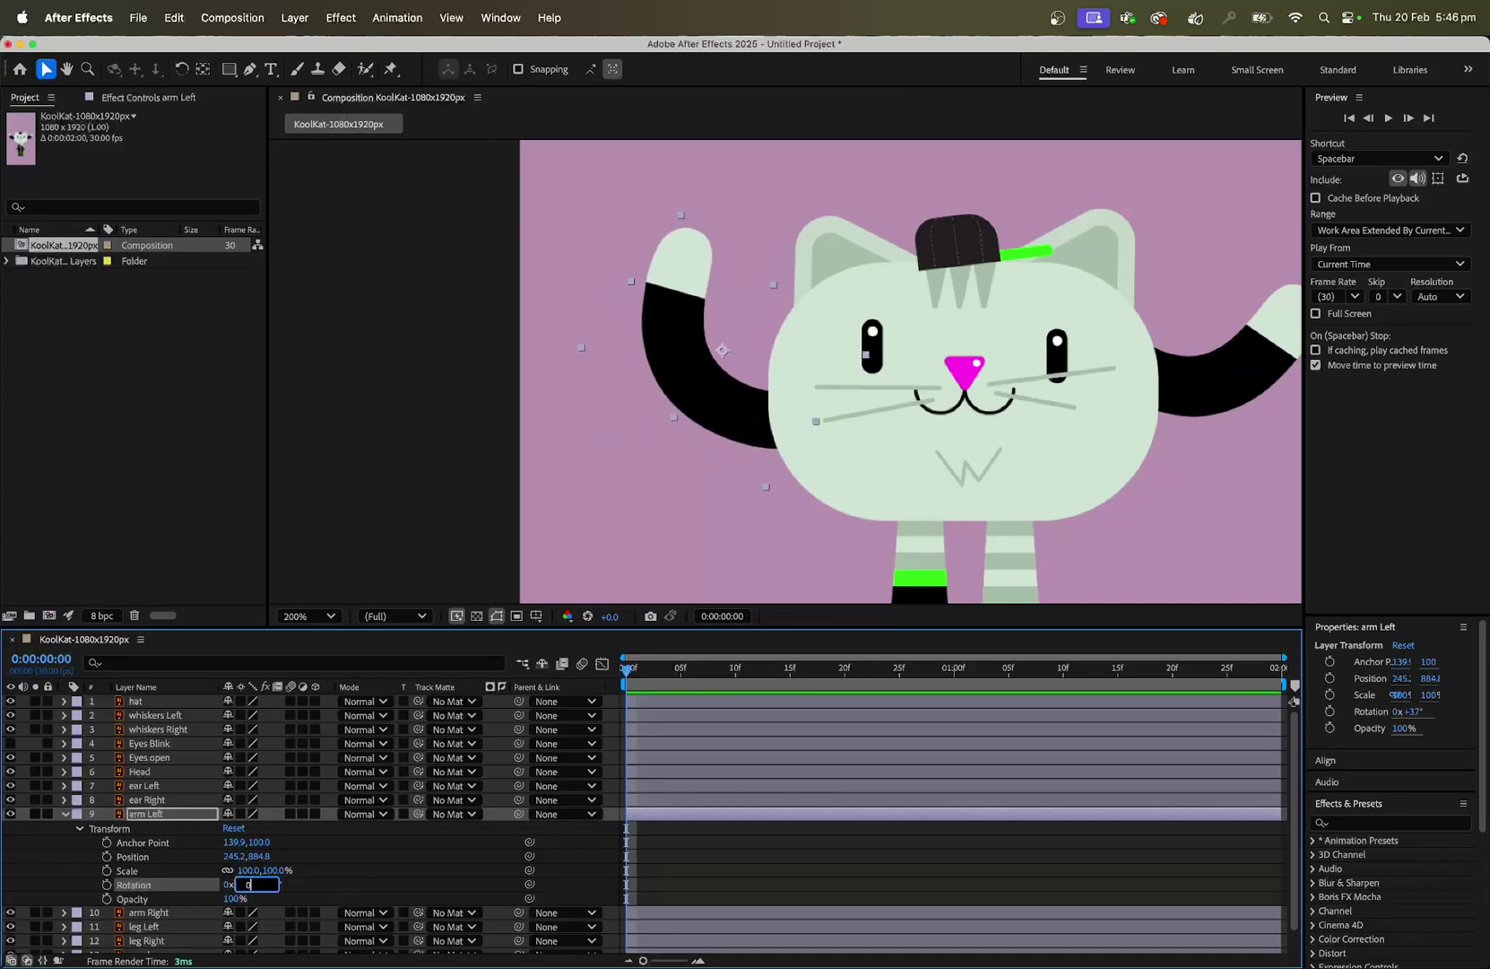
pyautogui.write('0')
pyautogui.press('Return')
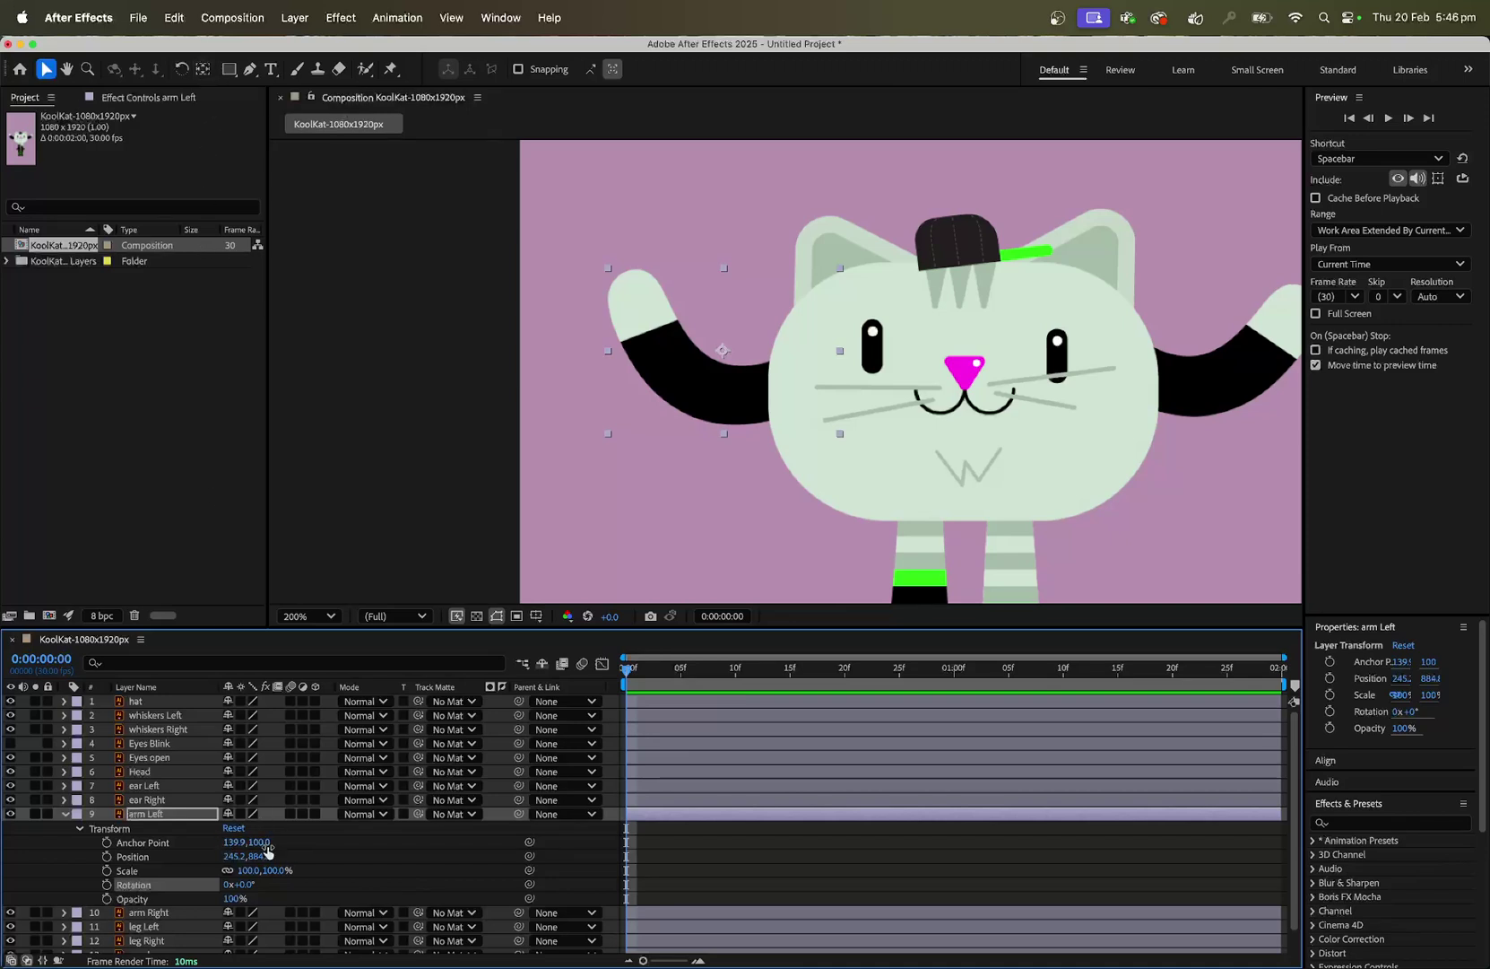
# Move arm Left's anchor point to the shoulder, where the arm meets the head, at about 213, 117
pyautogui.click(304, 744)
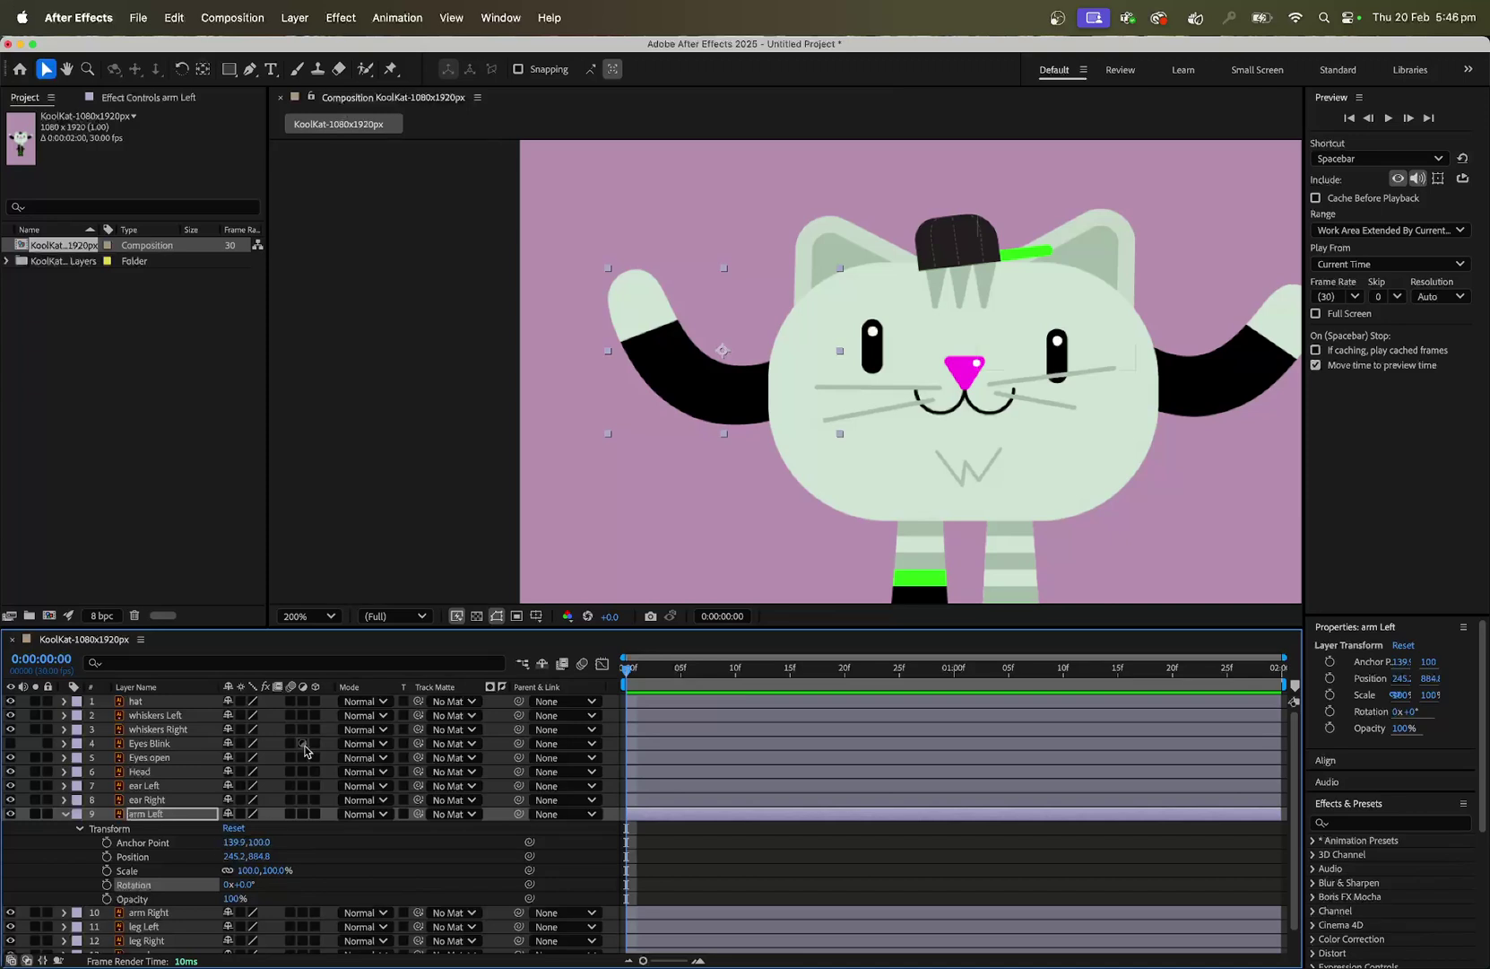
pyautogui.click(205, 72)
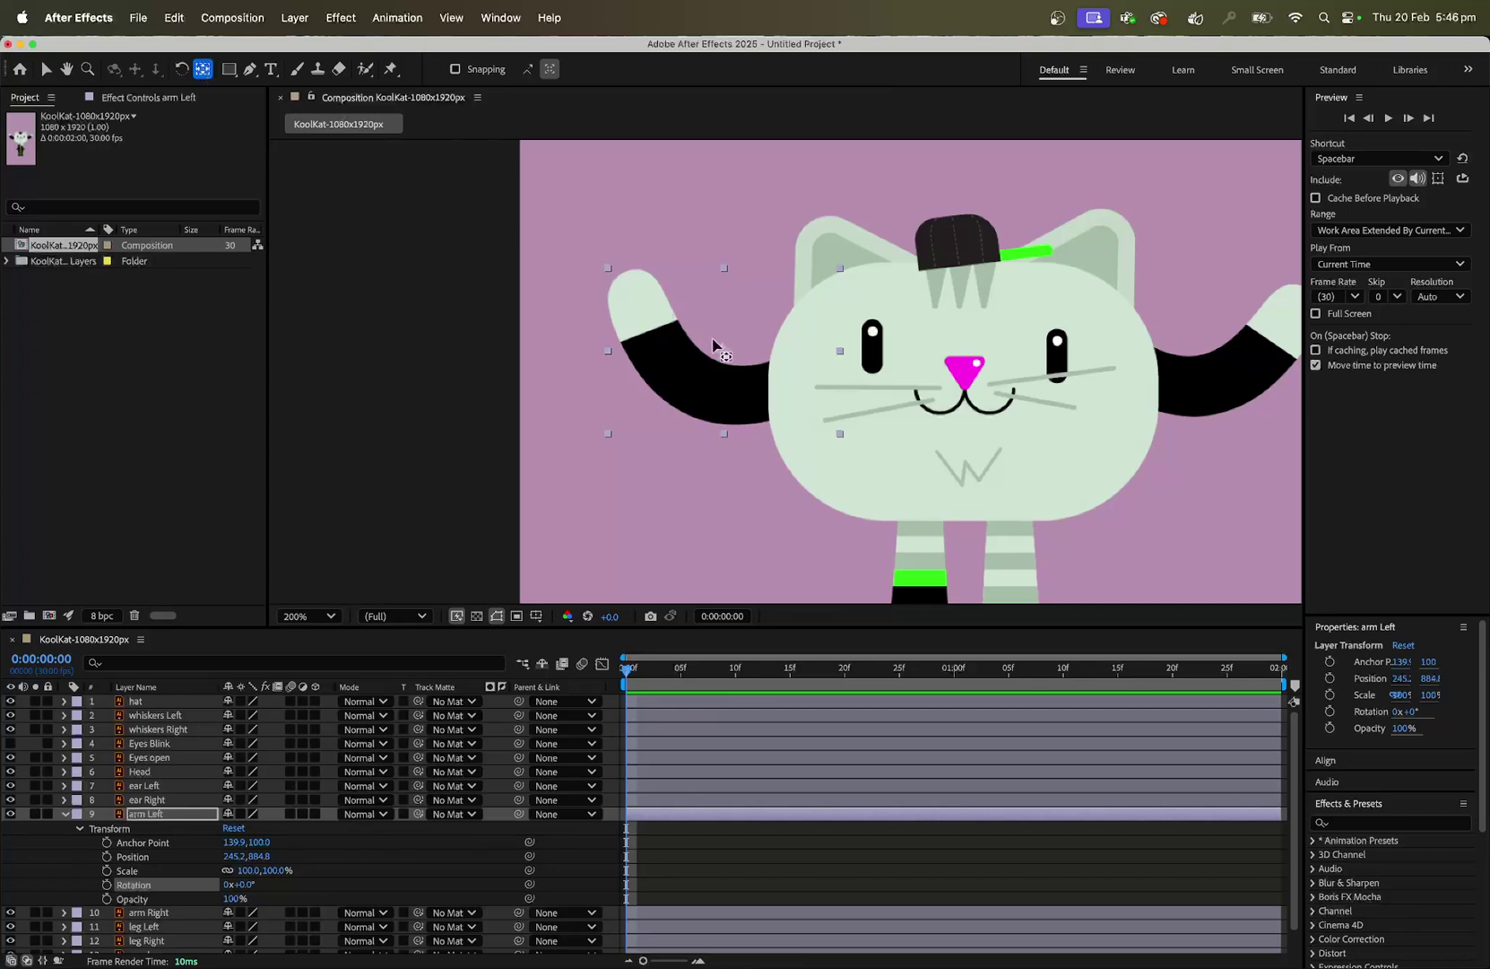
pyautogui.moveTo(715, 347); pyautogui.dragTo(781, 366)
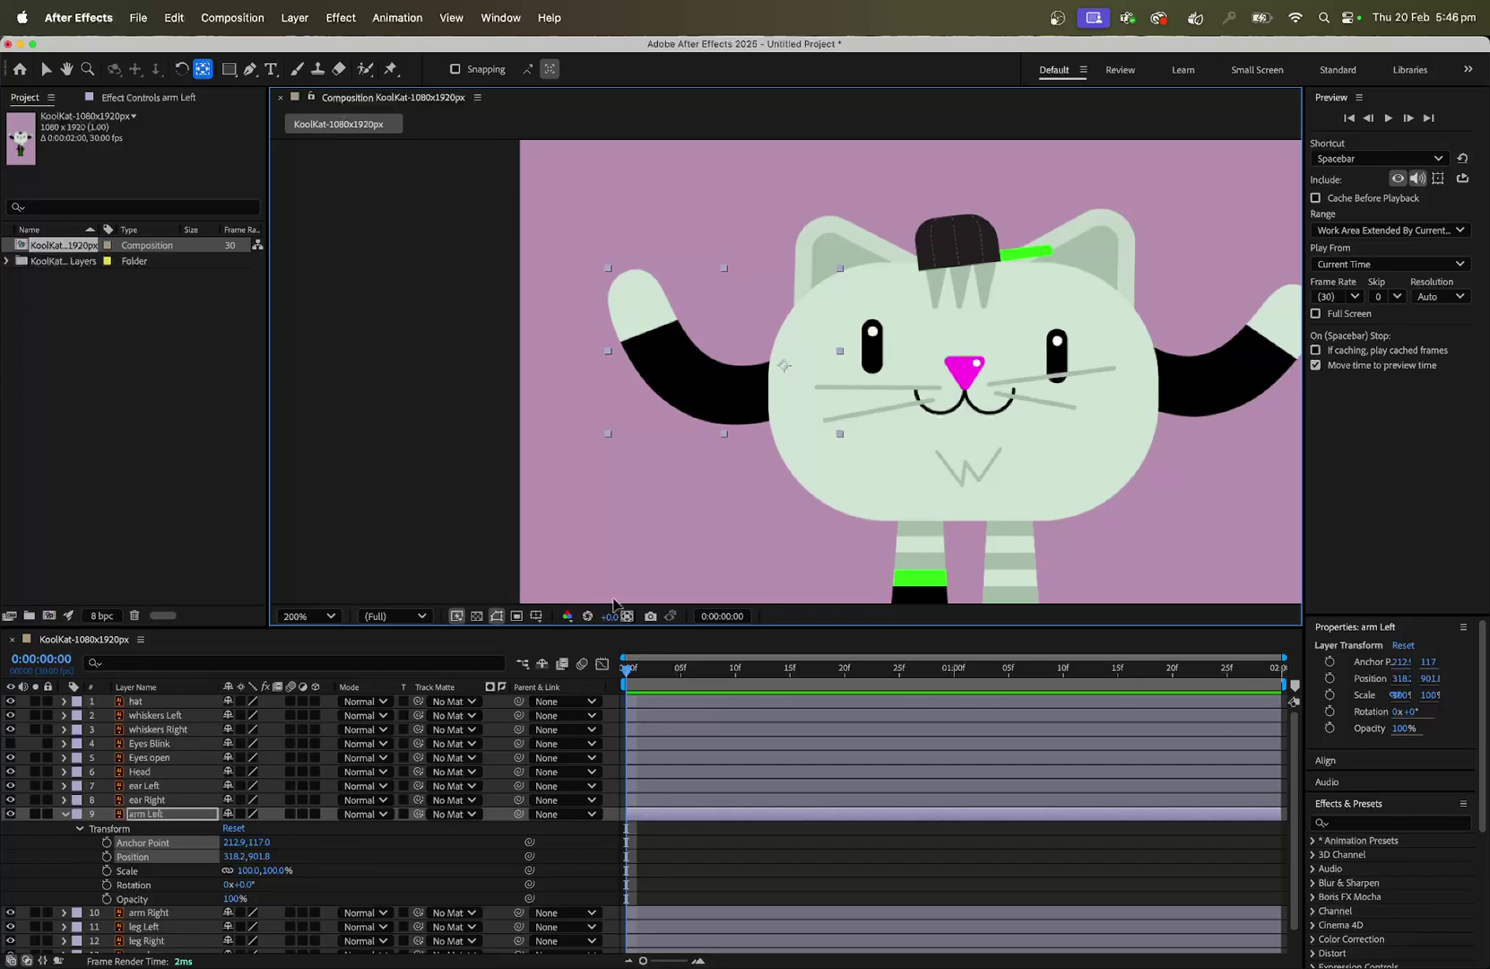
# Try rotating arm Left to 49° around its shoulder anchor point and undo the rotation
pyautogui.moveTo(244, 885); pyautogui.dragTo(275, 872)
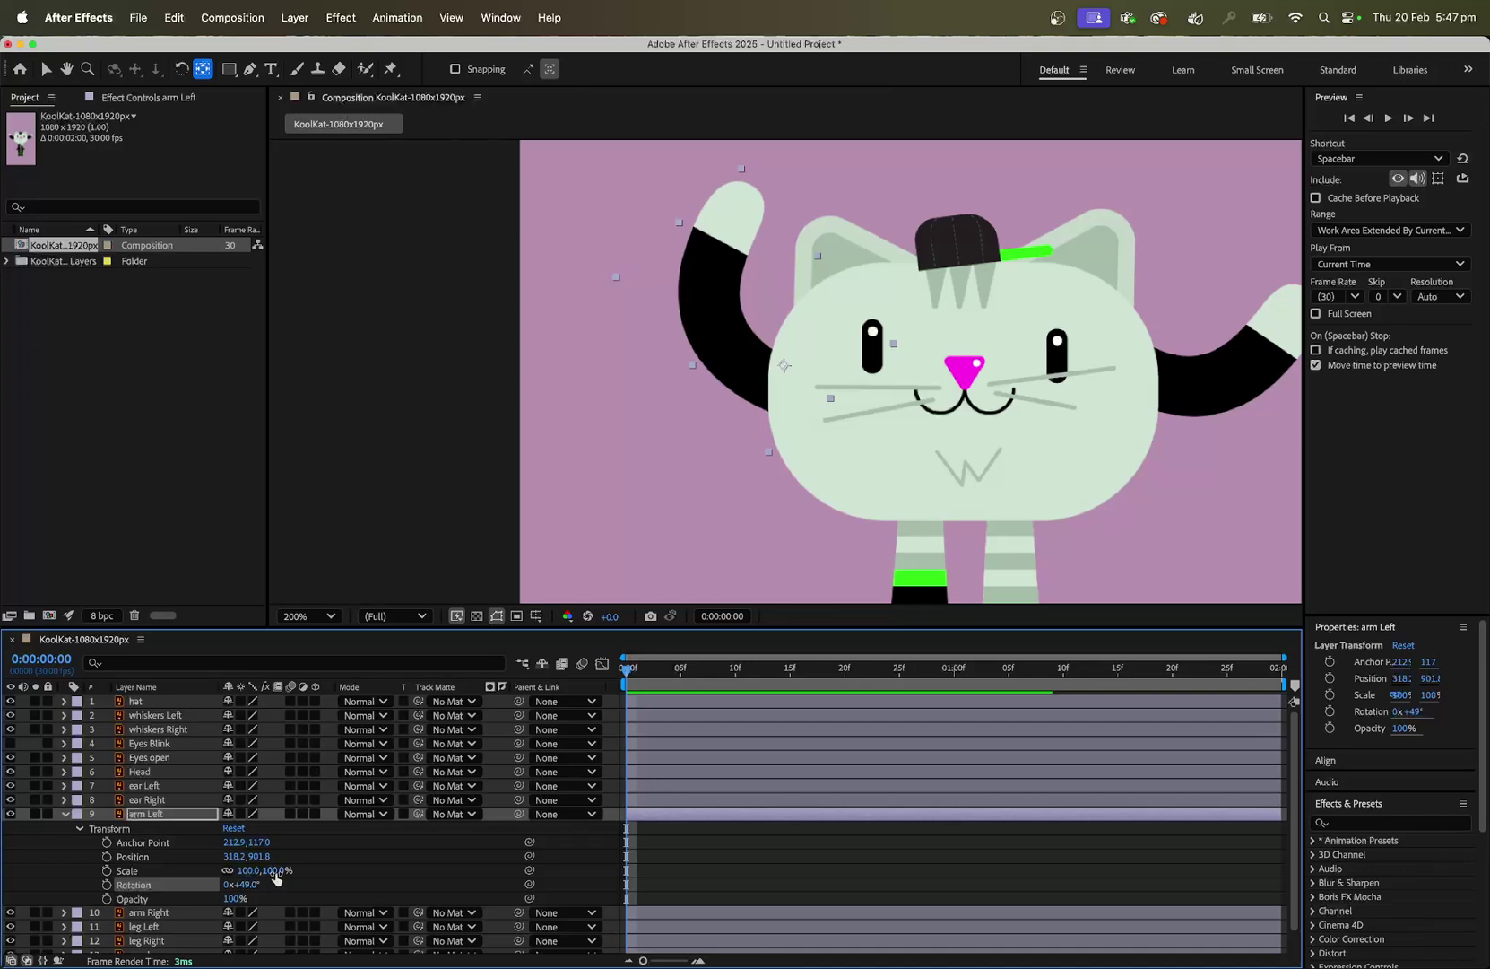
pyautogui.press('super+z')
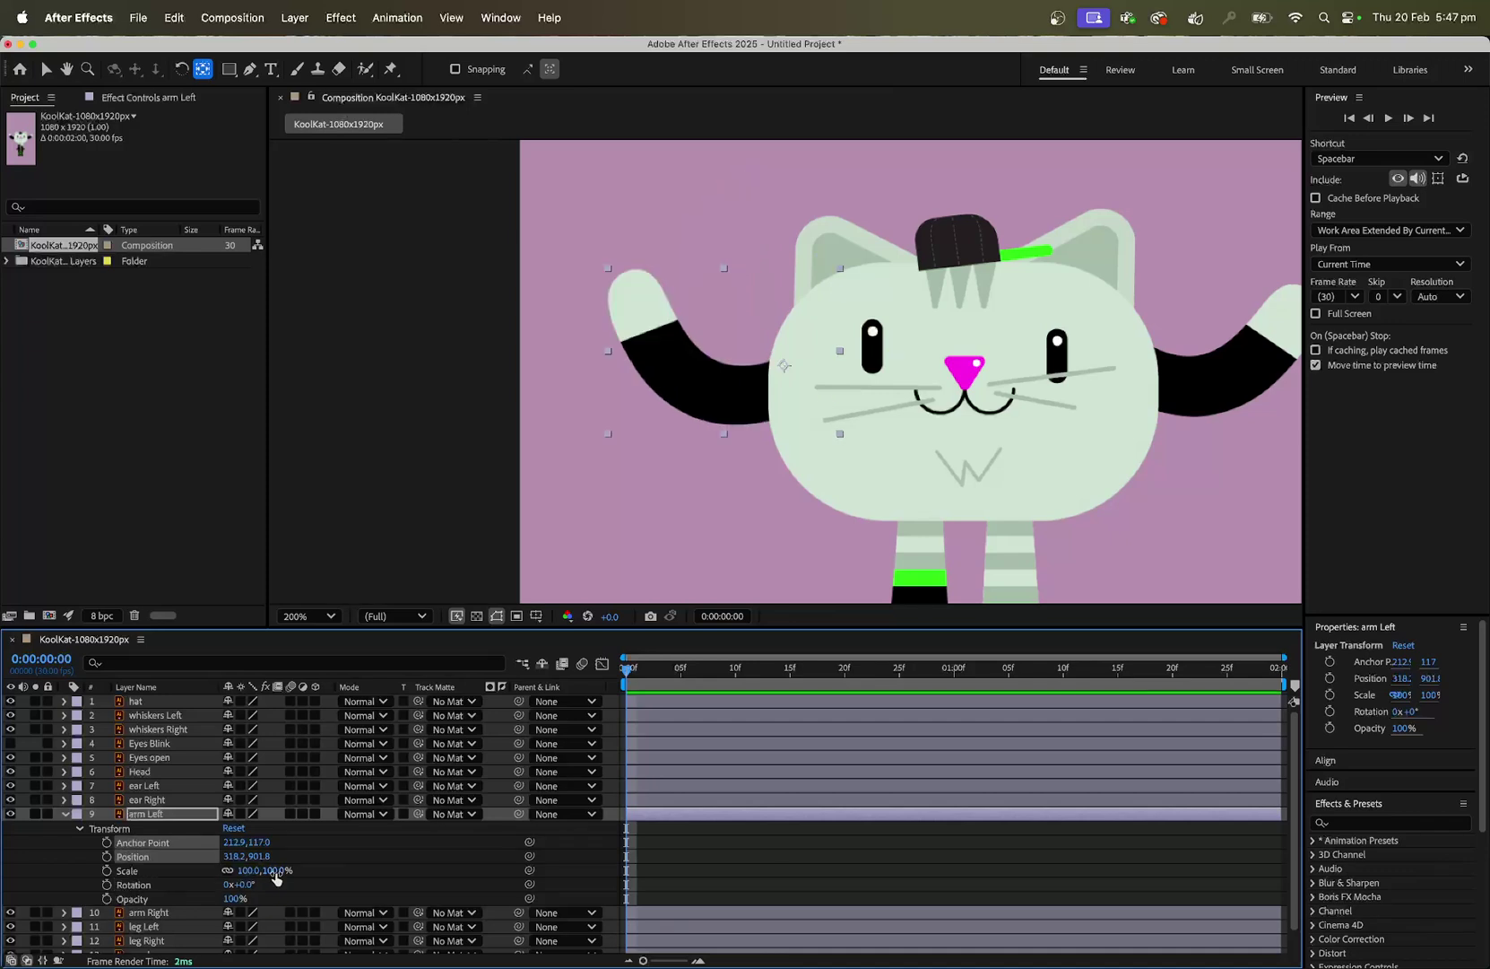
pyautogui.click(63, 813)
# Move the hat layer's anchor point to the base of the cap, at about 59, 62
pyautogui.click(144, 701)
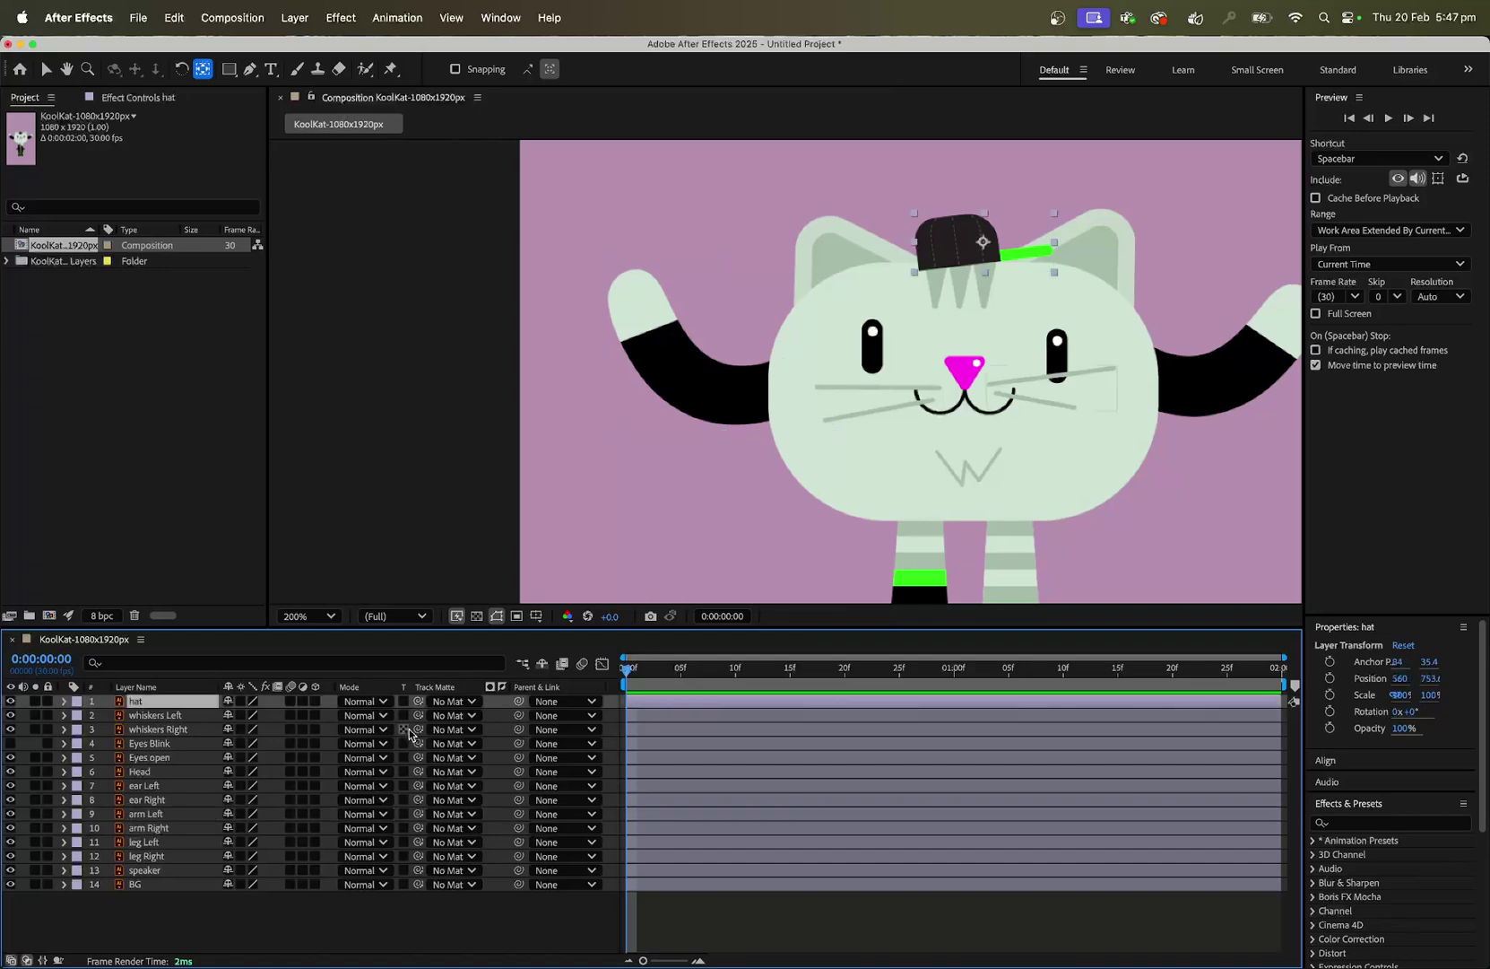
pyautogui.moveTo(982, 241); pyautogui.dragTo(961, 264)
pyautogui.press(',')
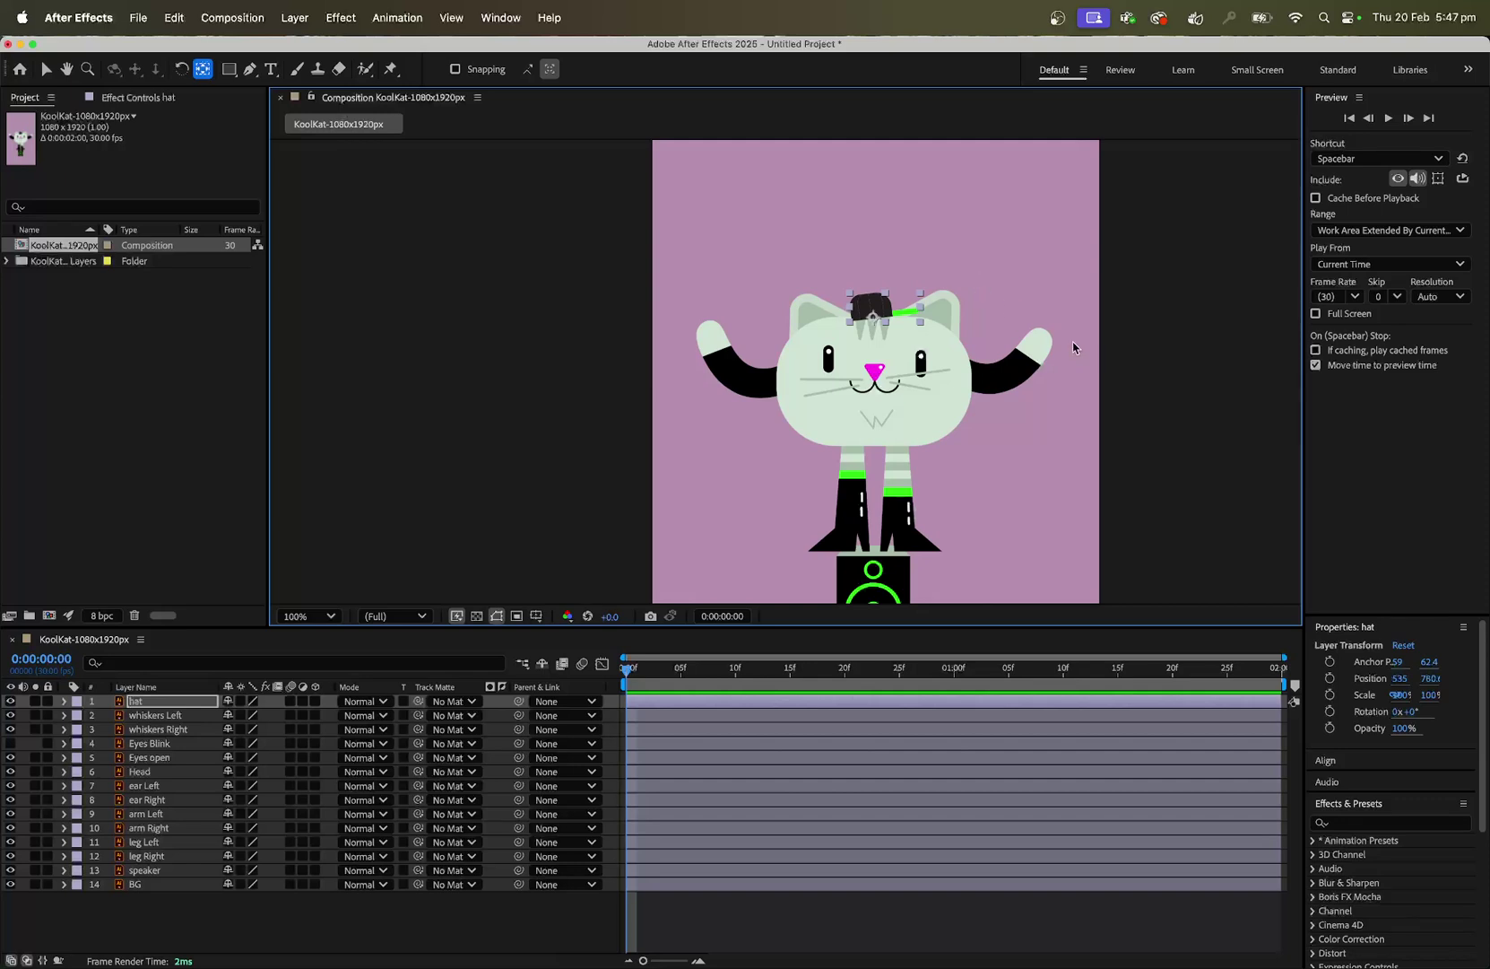
pyautogui.press('.')
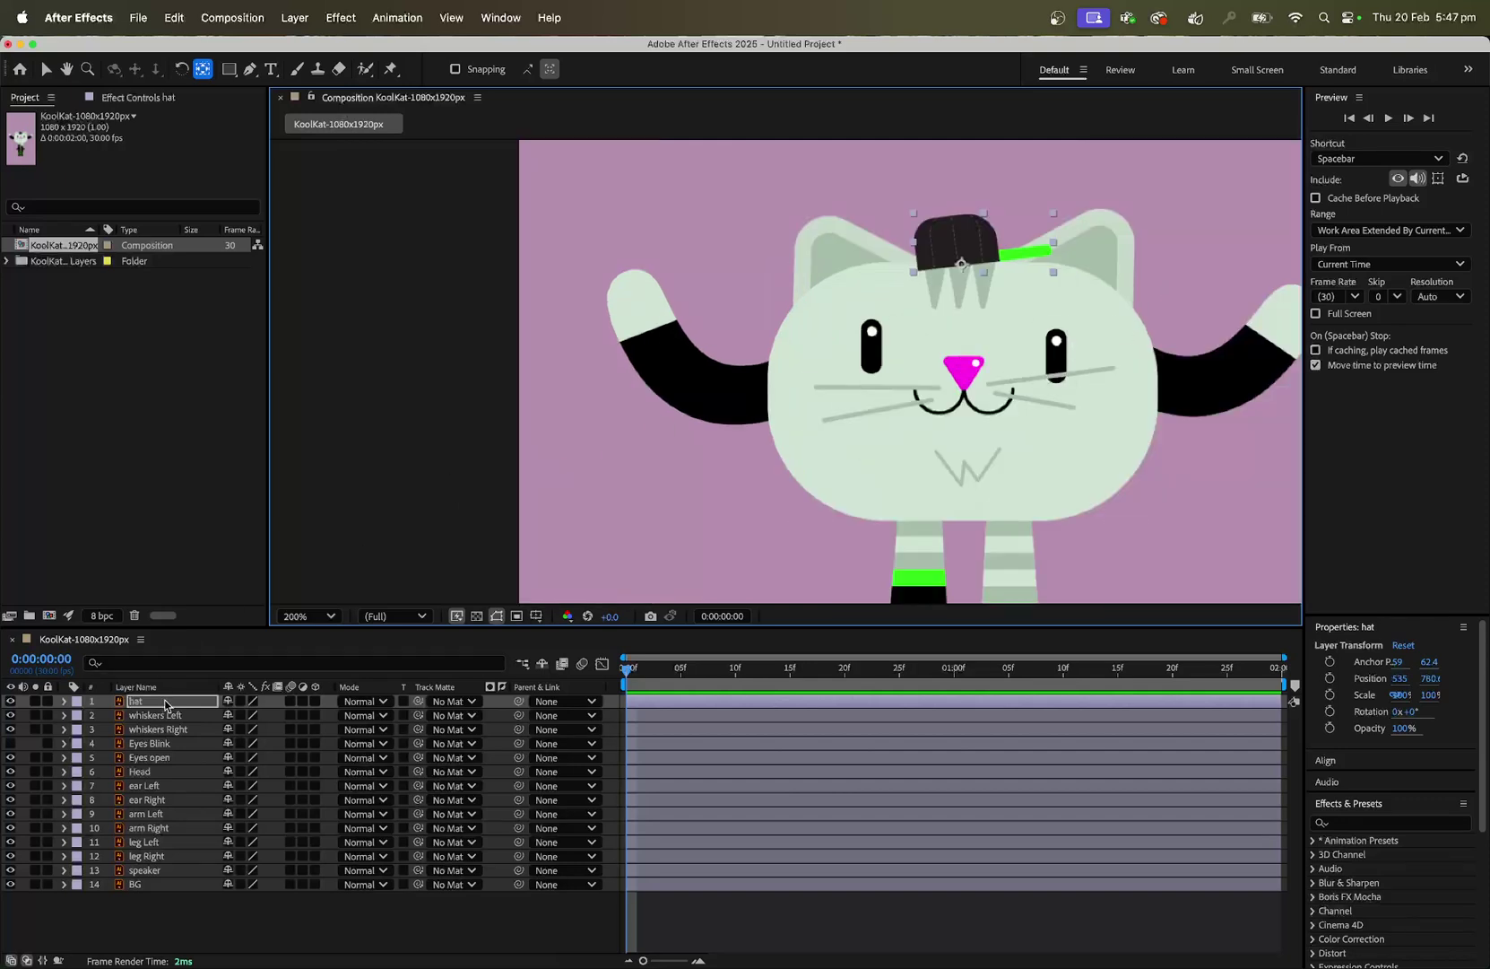
# Move the anchor points of whiskers Left and whiskers Right to their inner ends beside the mouth, at about 147, 16 and 6, 32
pyautogui.click(164, 714)
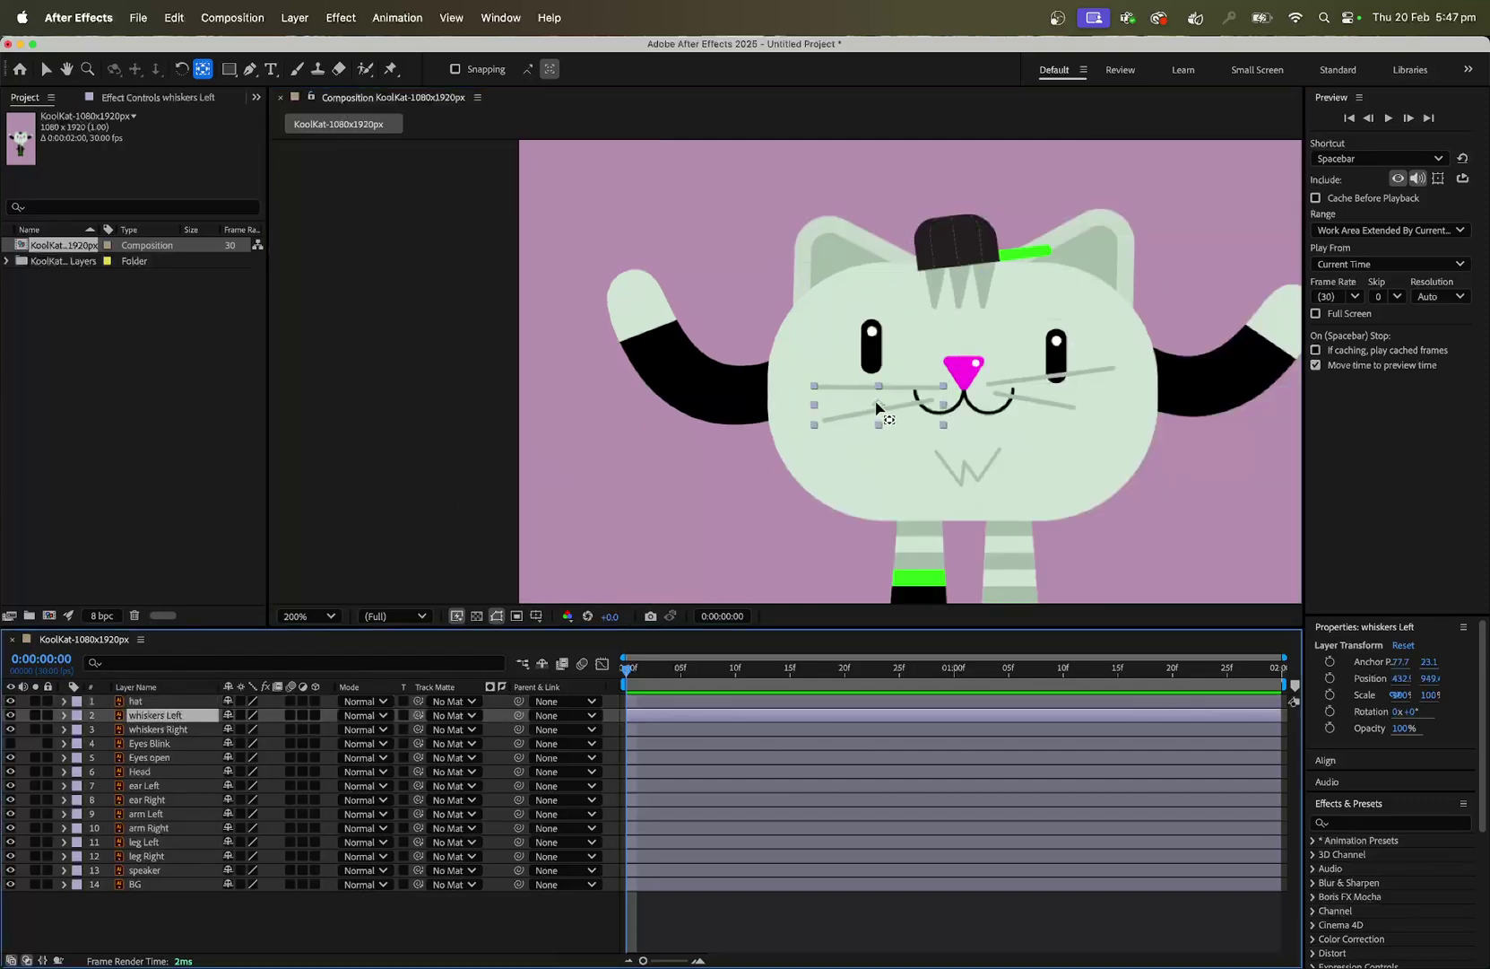
pyautogui.moveTo(877, 408); pyautogui.dragTo(935, 404)
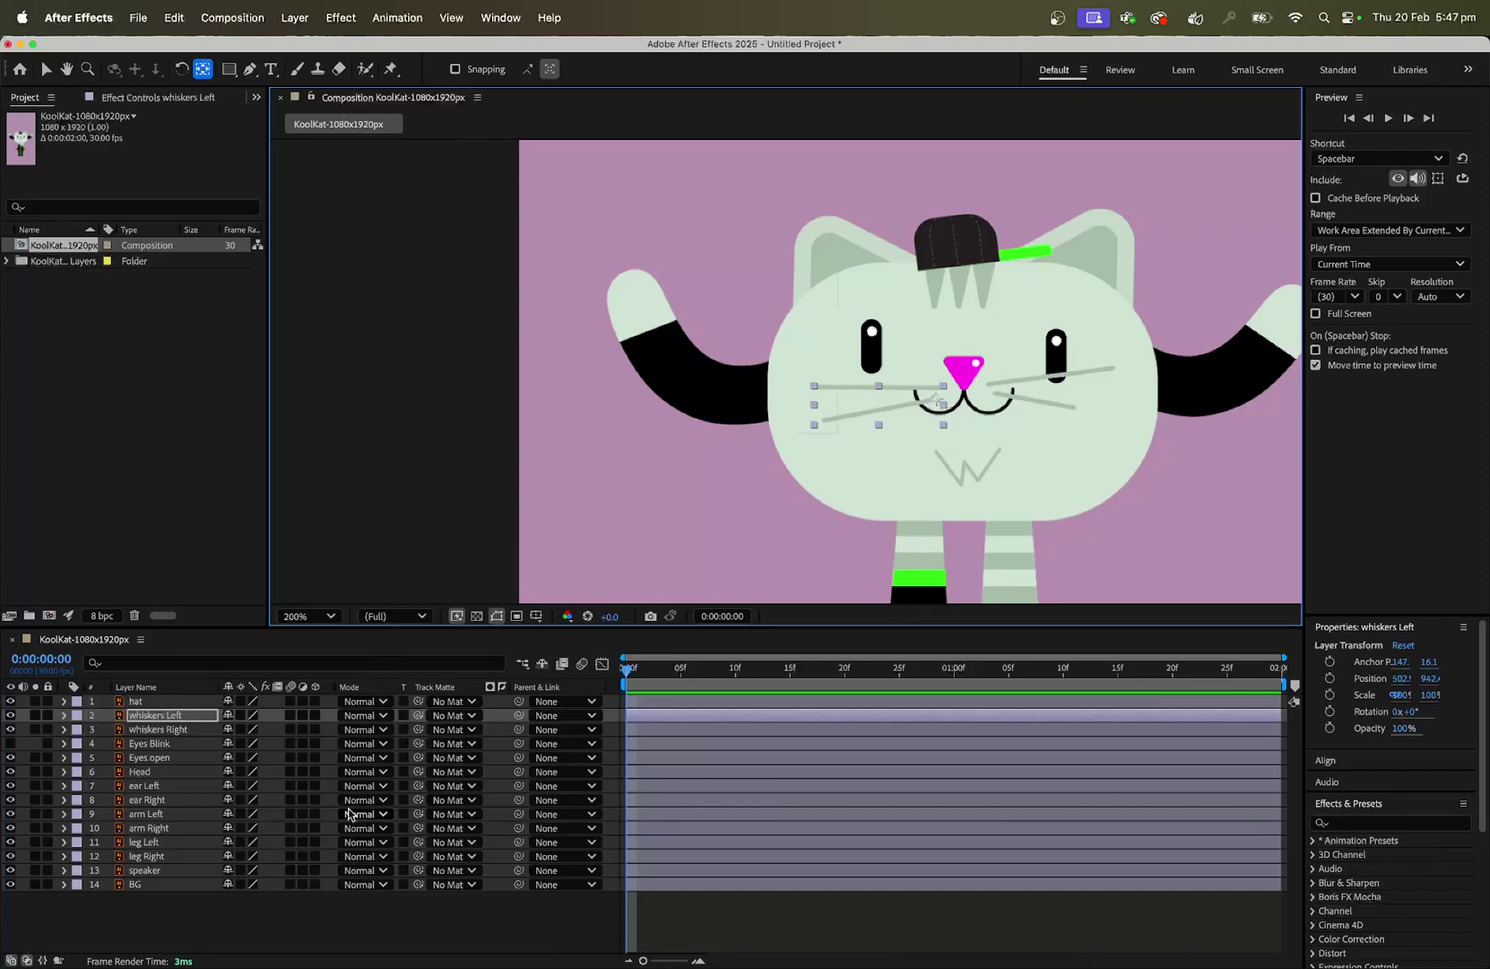
pyautogui.click(196, 729)
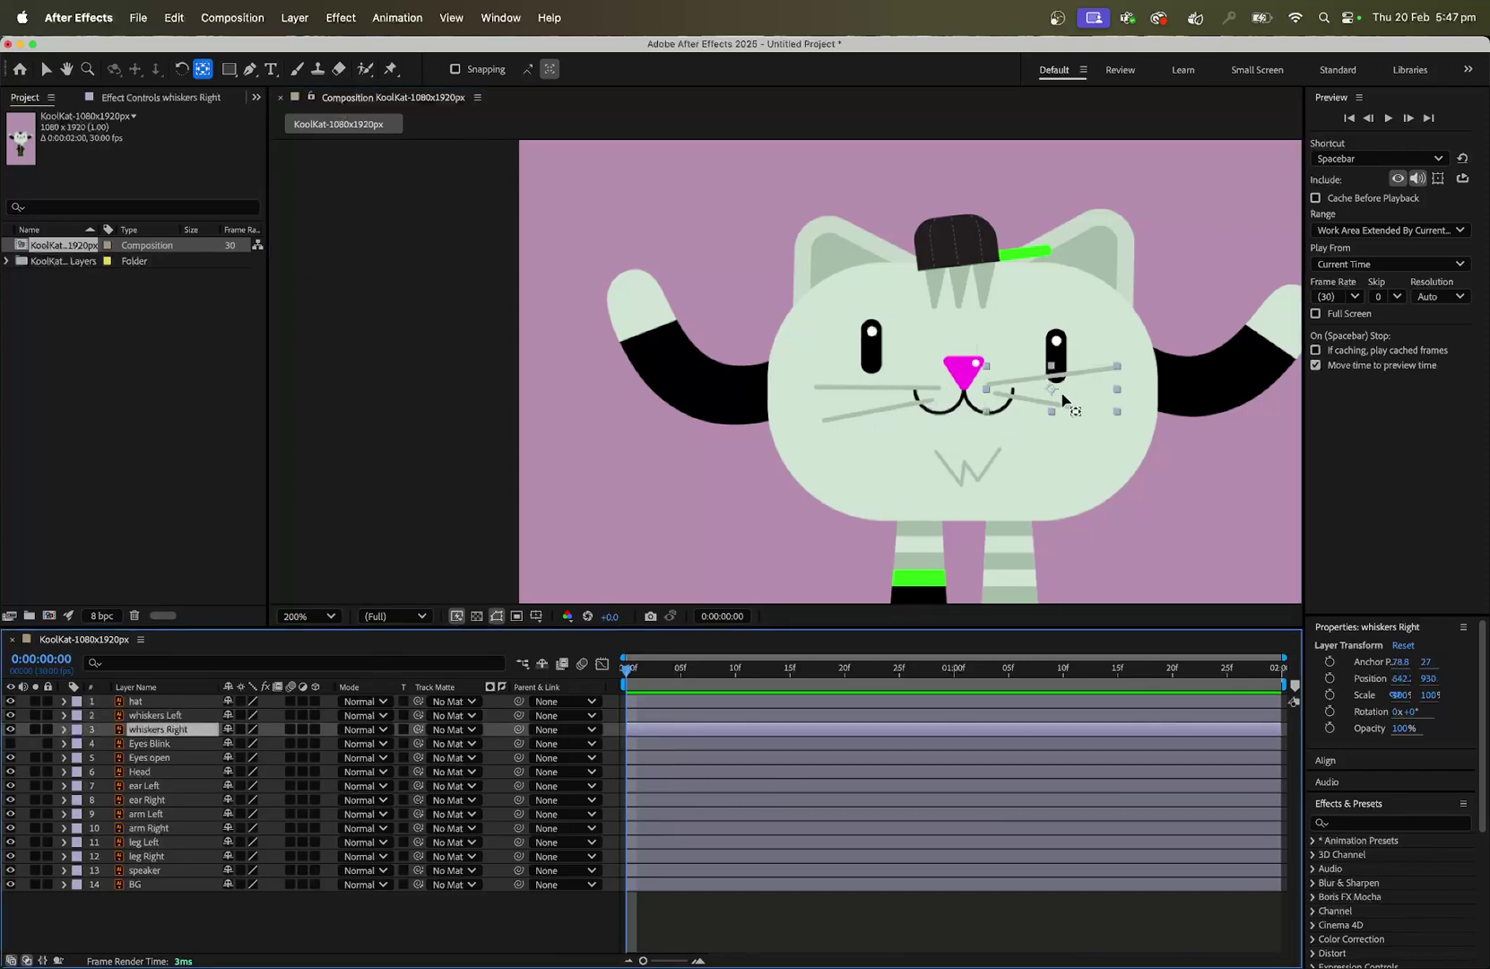
pyautogui.moveTo(1052, 389); pyautogui.dragTo(993, 395)
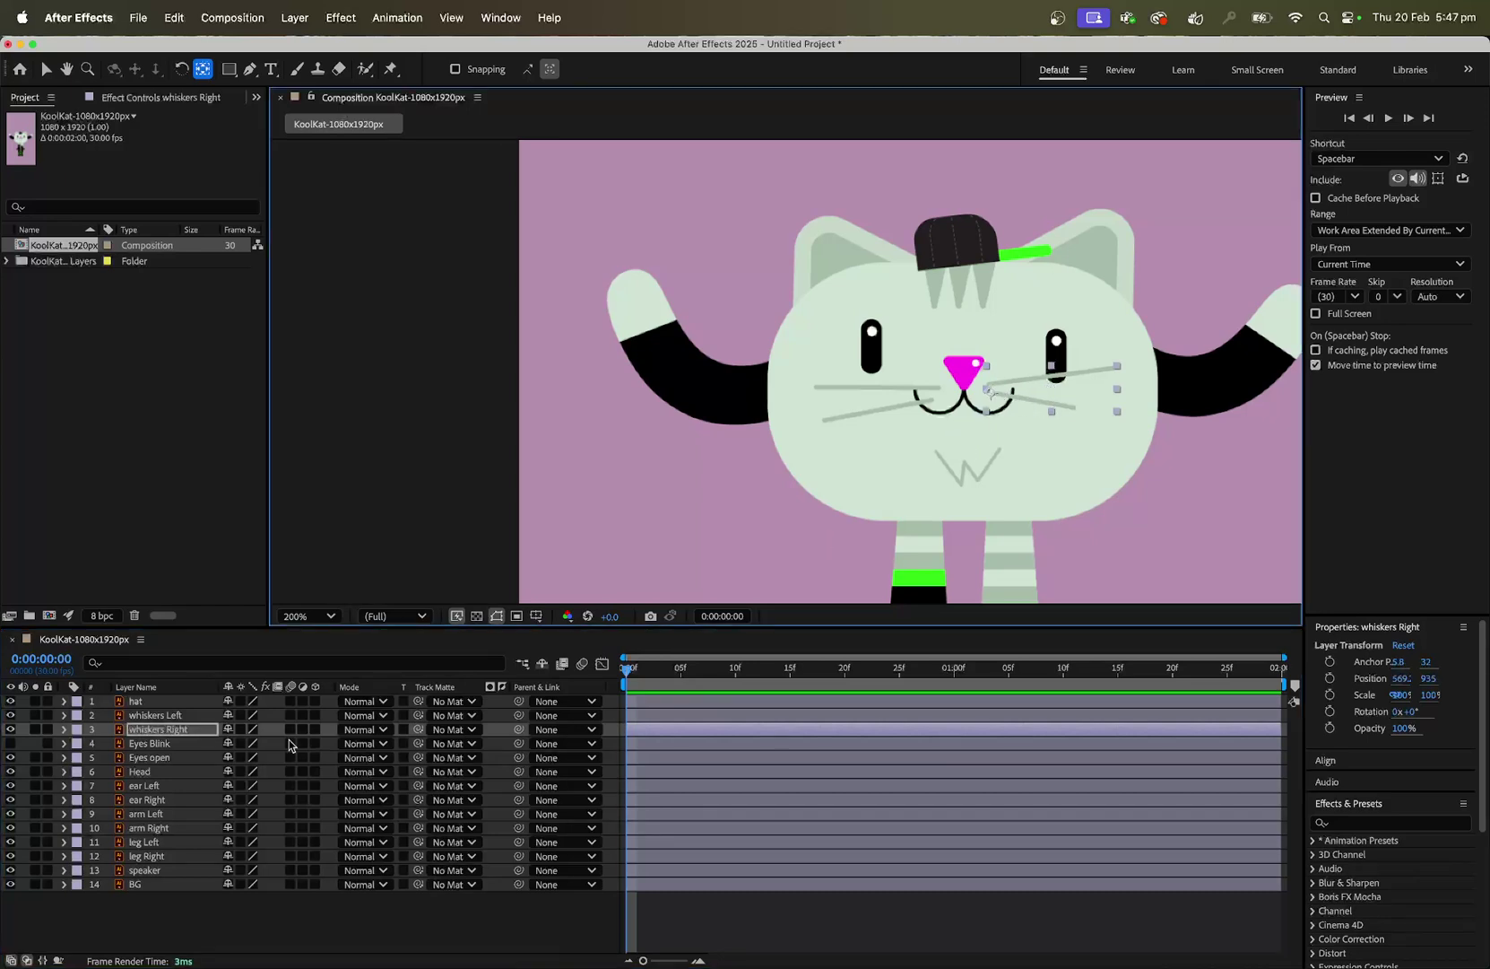
# Leave both eye layers' anchor points centred and move the Head layer's anchor point to the head's bottom centre, at about 236, 311
pyautogui.click(161, 745)
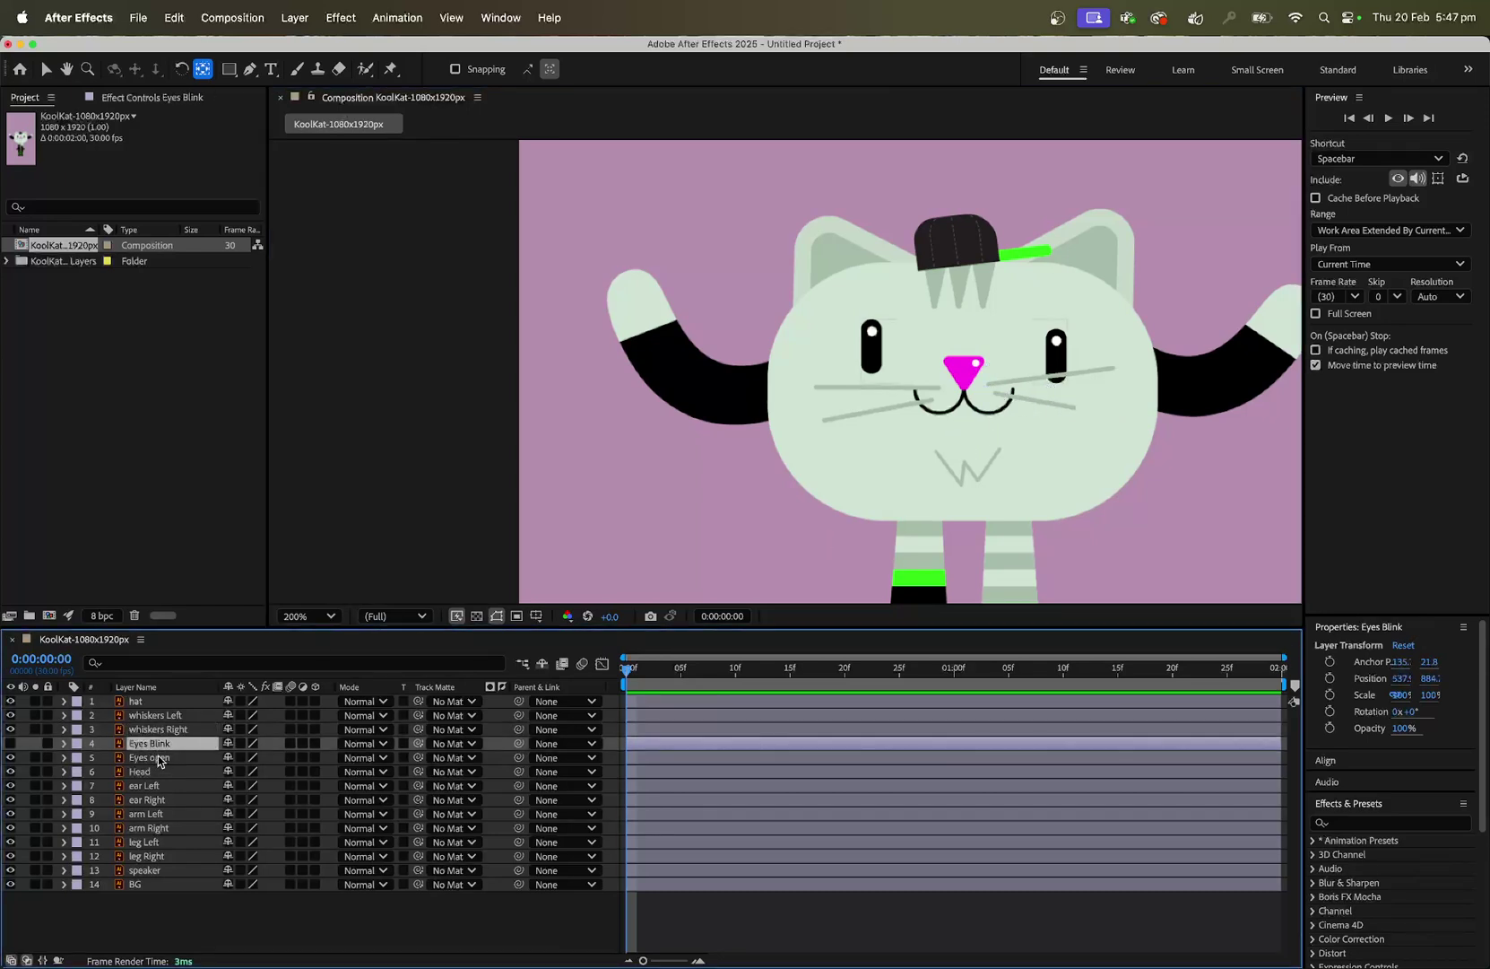
pyautogui.click(159, 760)
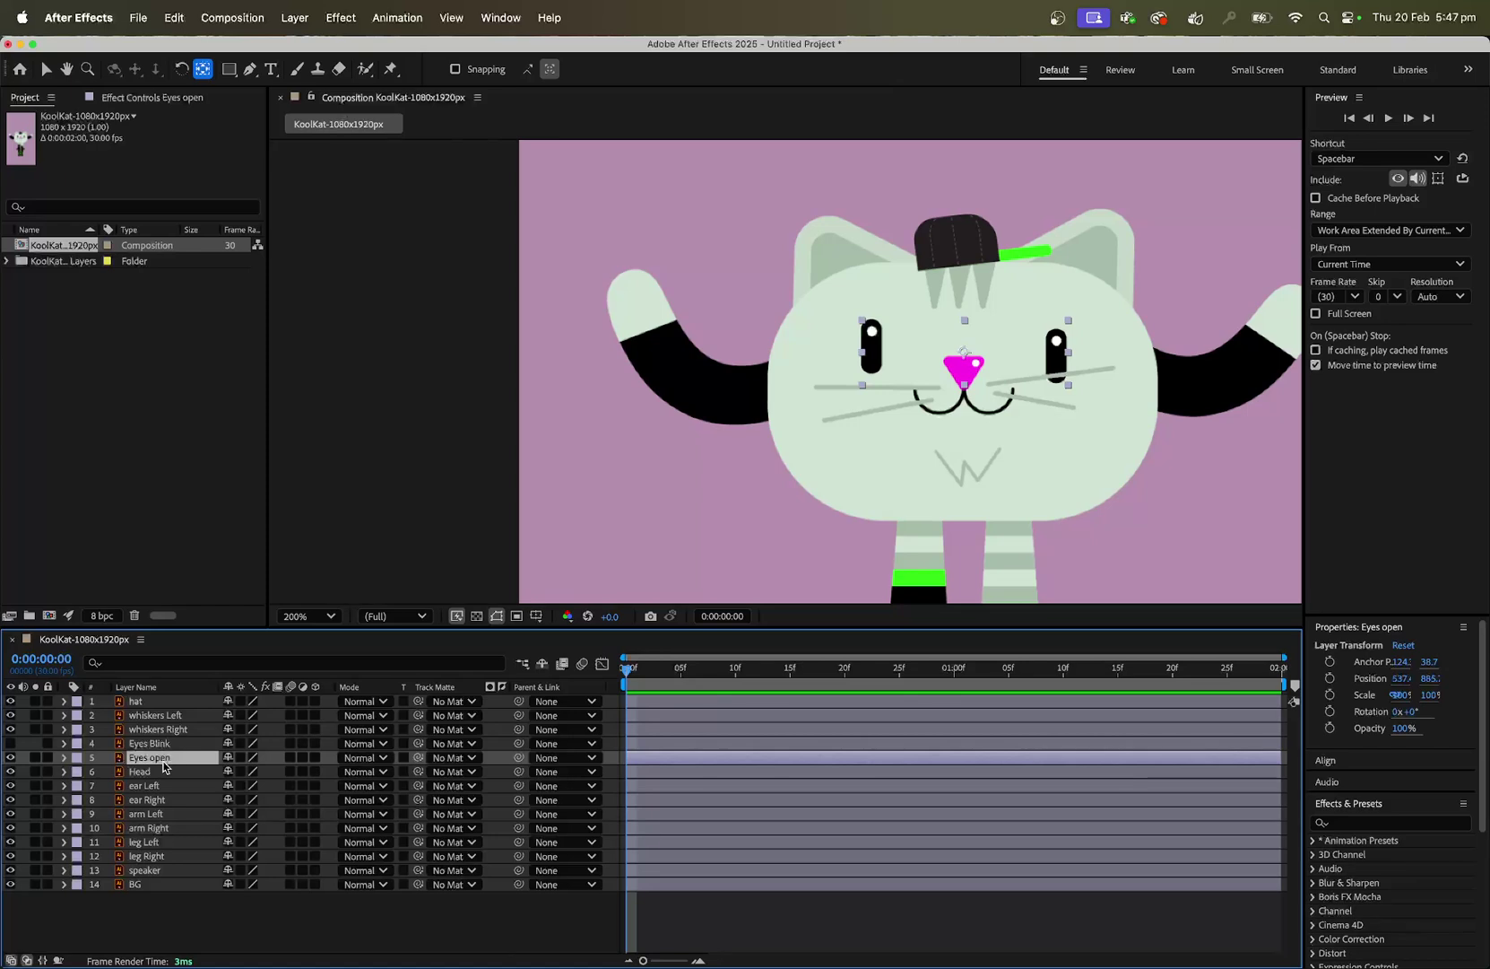
pyautogui.click(164, 771)
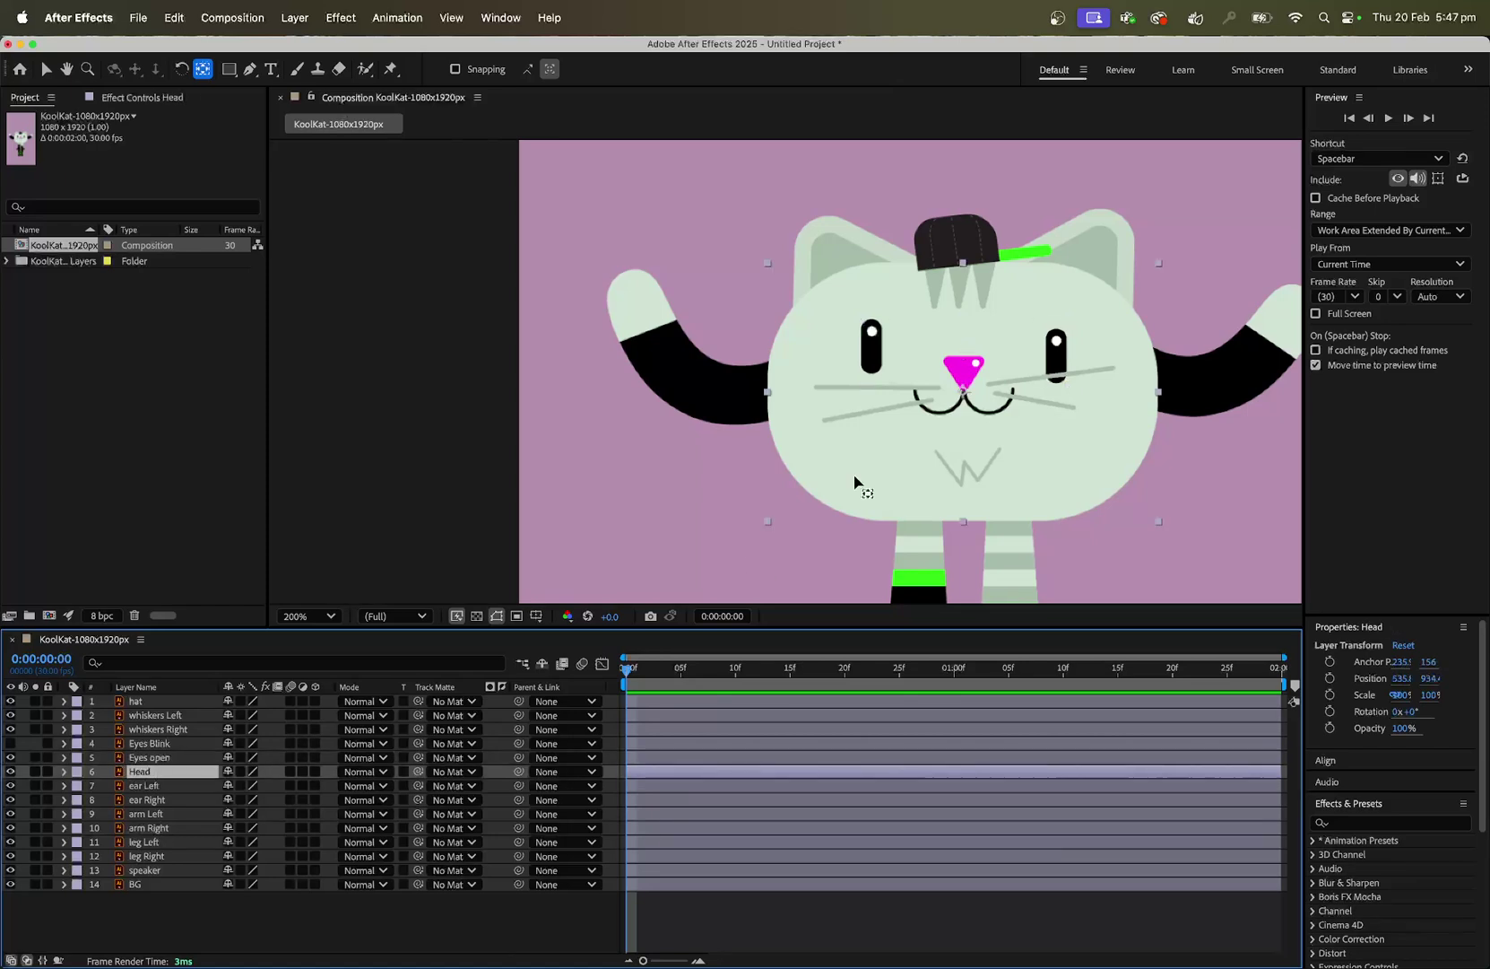
pyautogui.moveTo(966, 395); pyautogui.dragTo(966, 527)
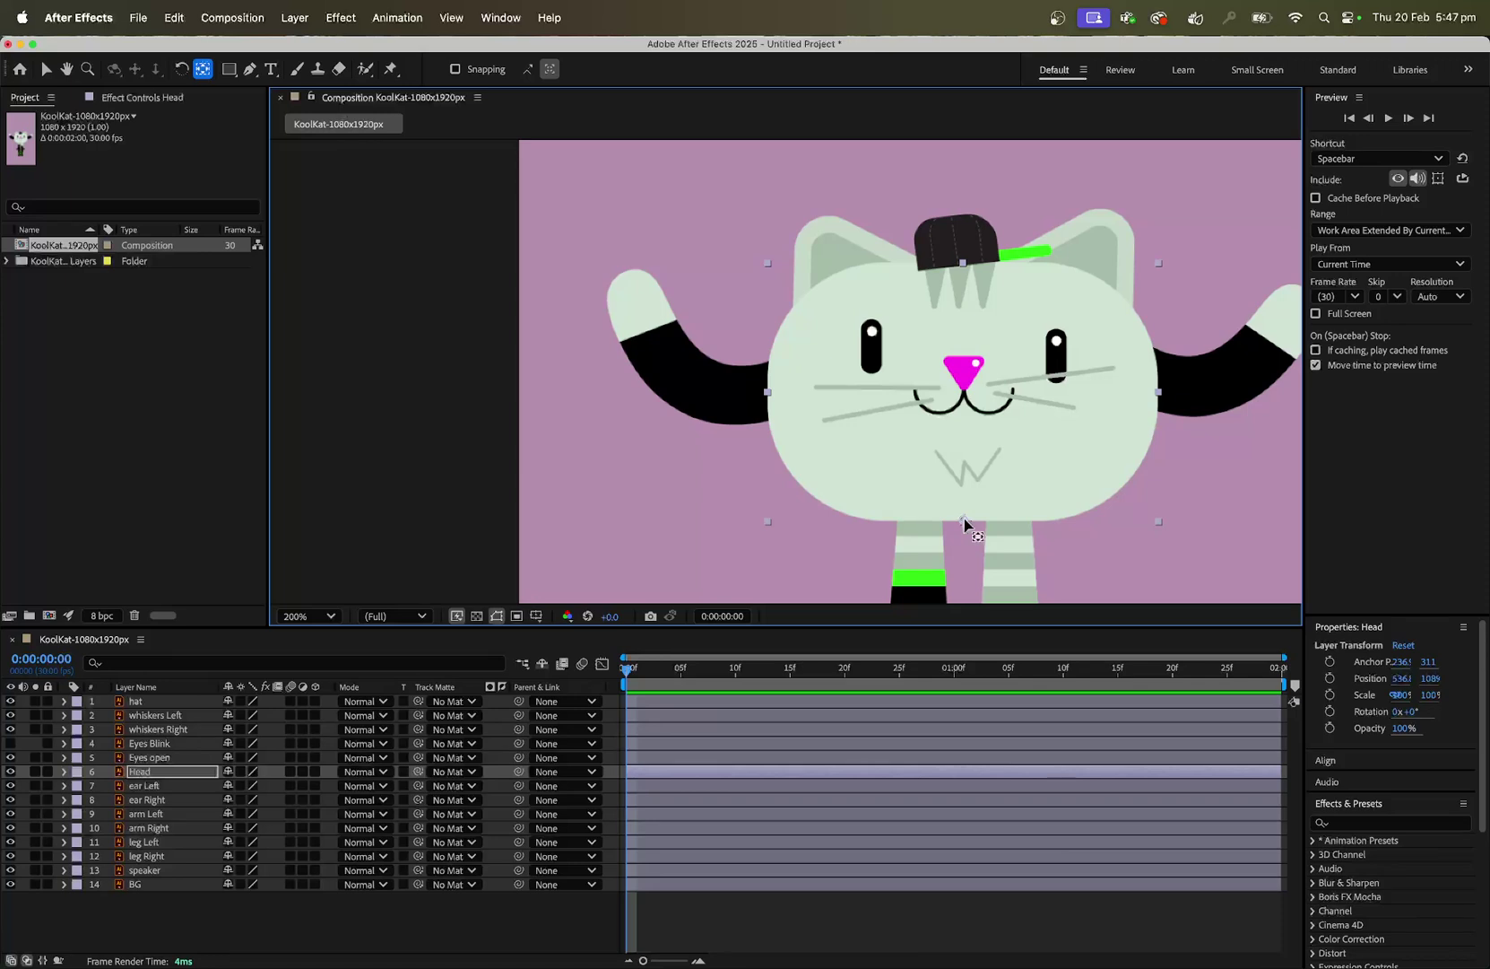
# Move the ear Left and ear Right anchor points to where the ears join the head, at about 70, 84 and 130, 92
pyautogui.click(166, 786)
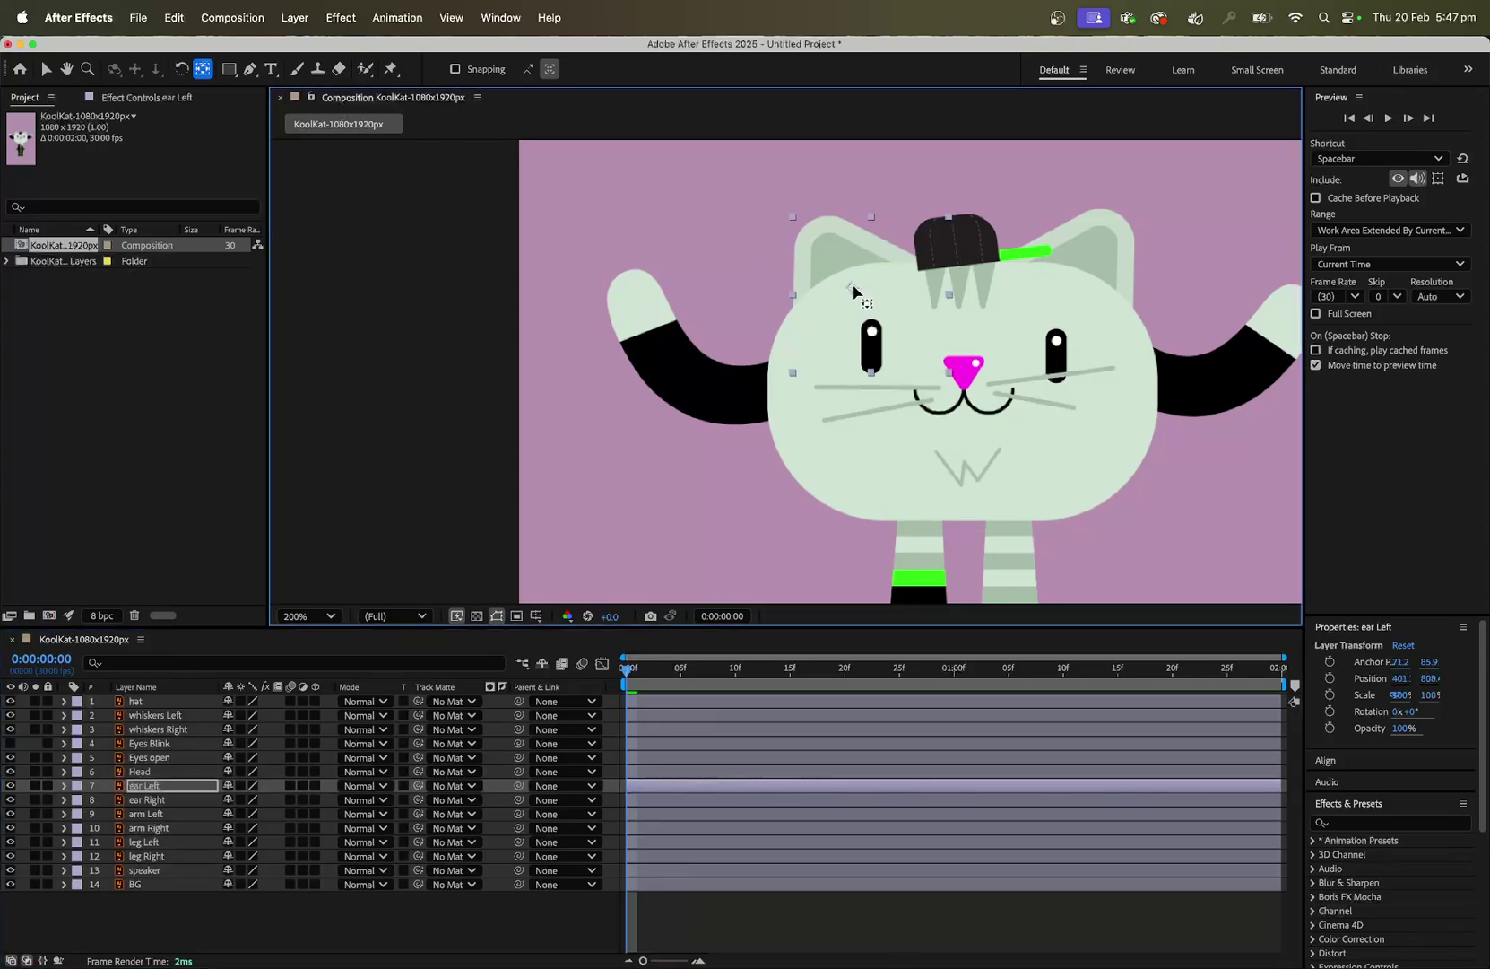
pyautogui.moveTo(853, 287); pyautogui.dragTo(851, 286)
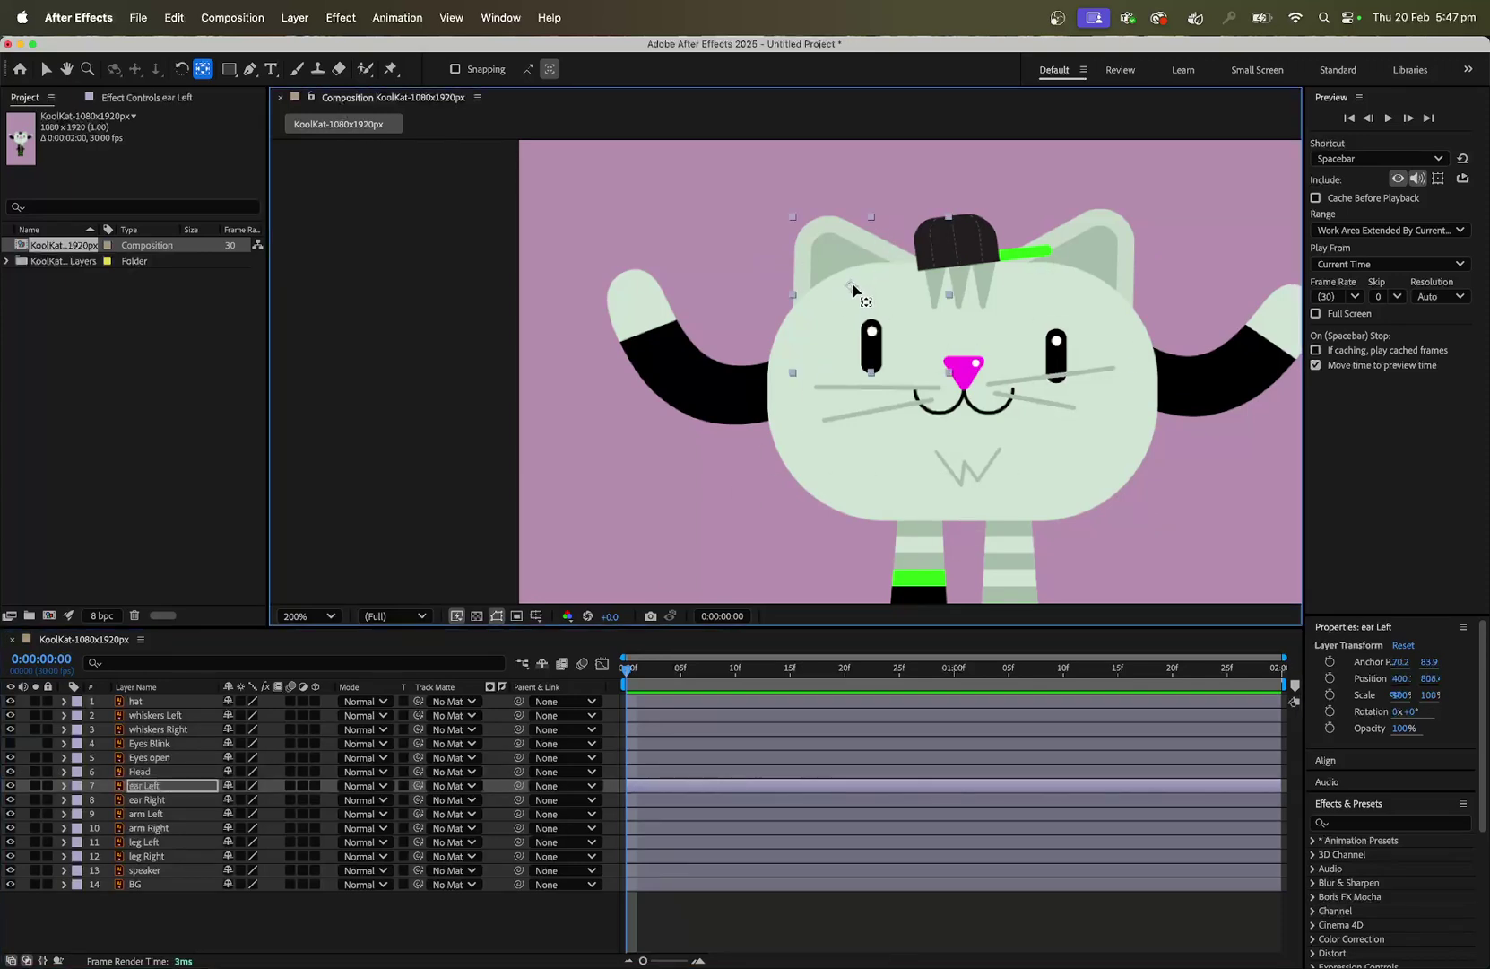
pyautogui.click(183, 800)
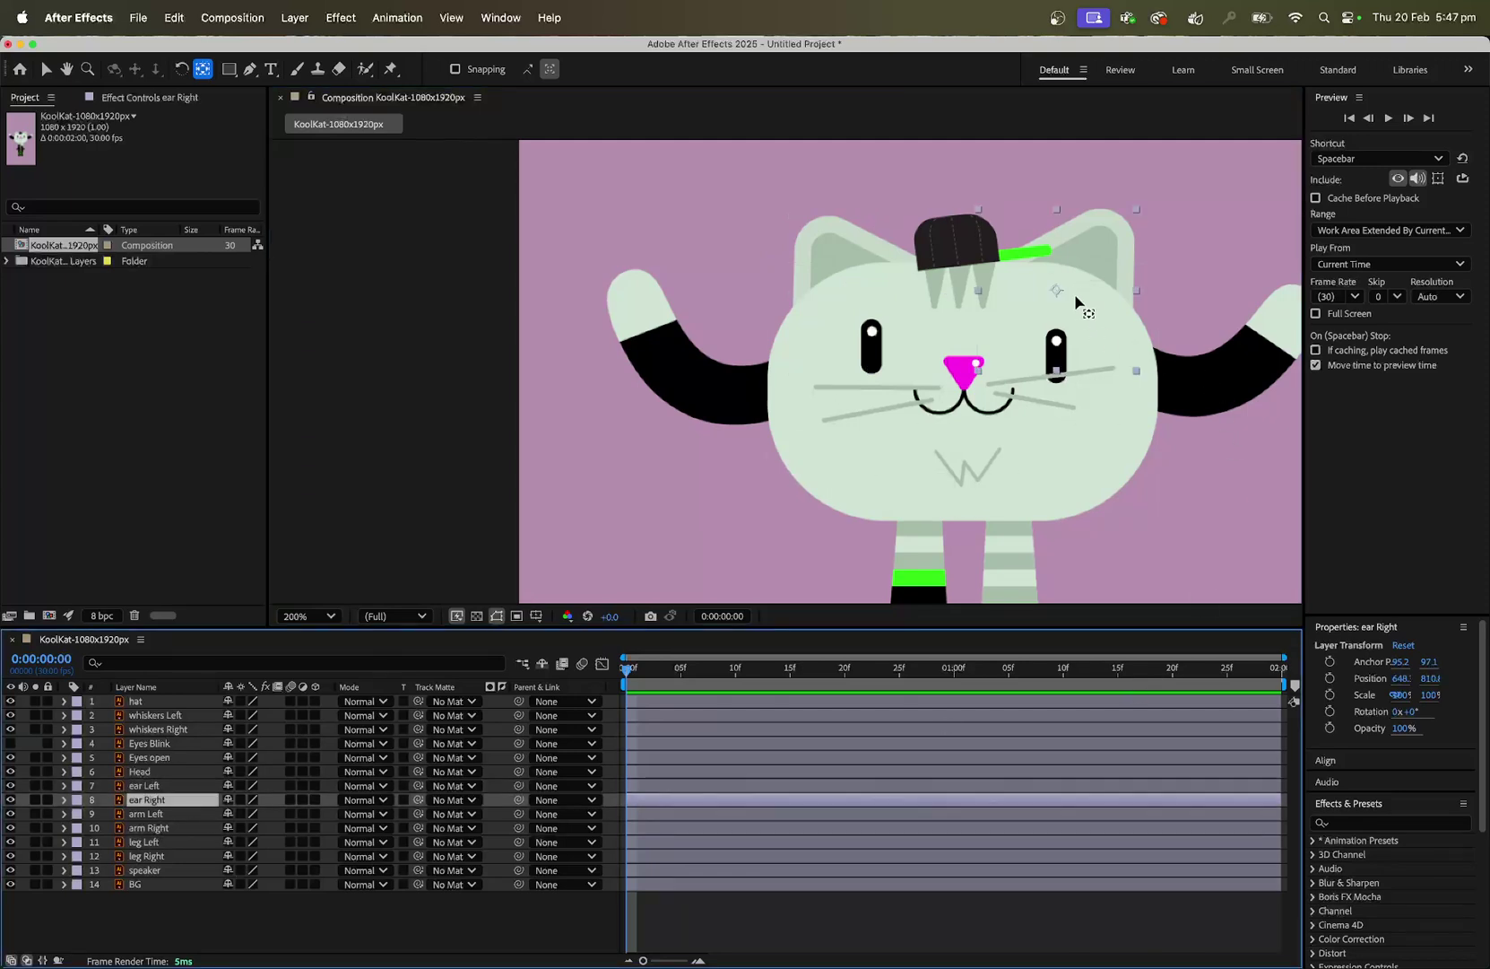
pyautogui.moveTo(1058, 289); pyautogui.dragTo(1087, 287)
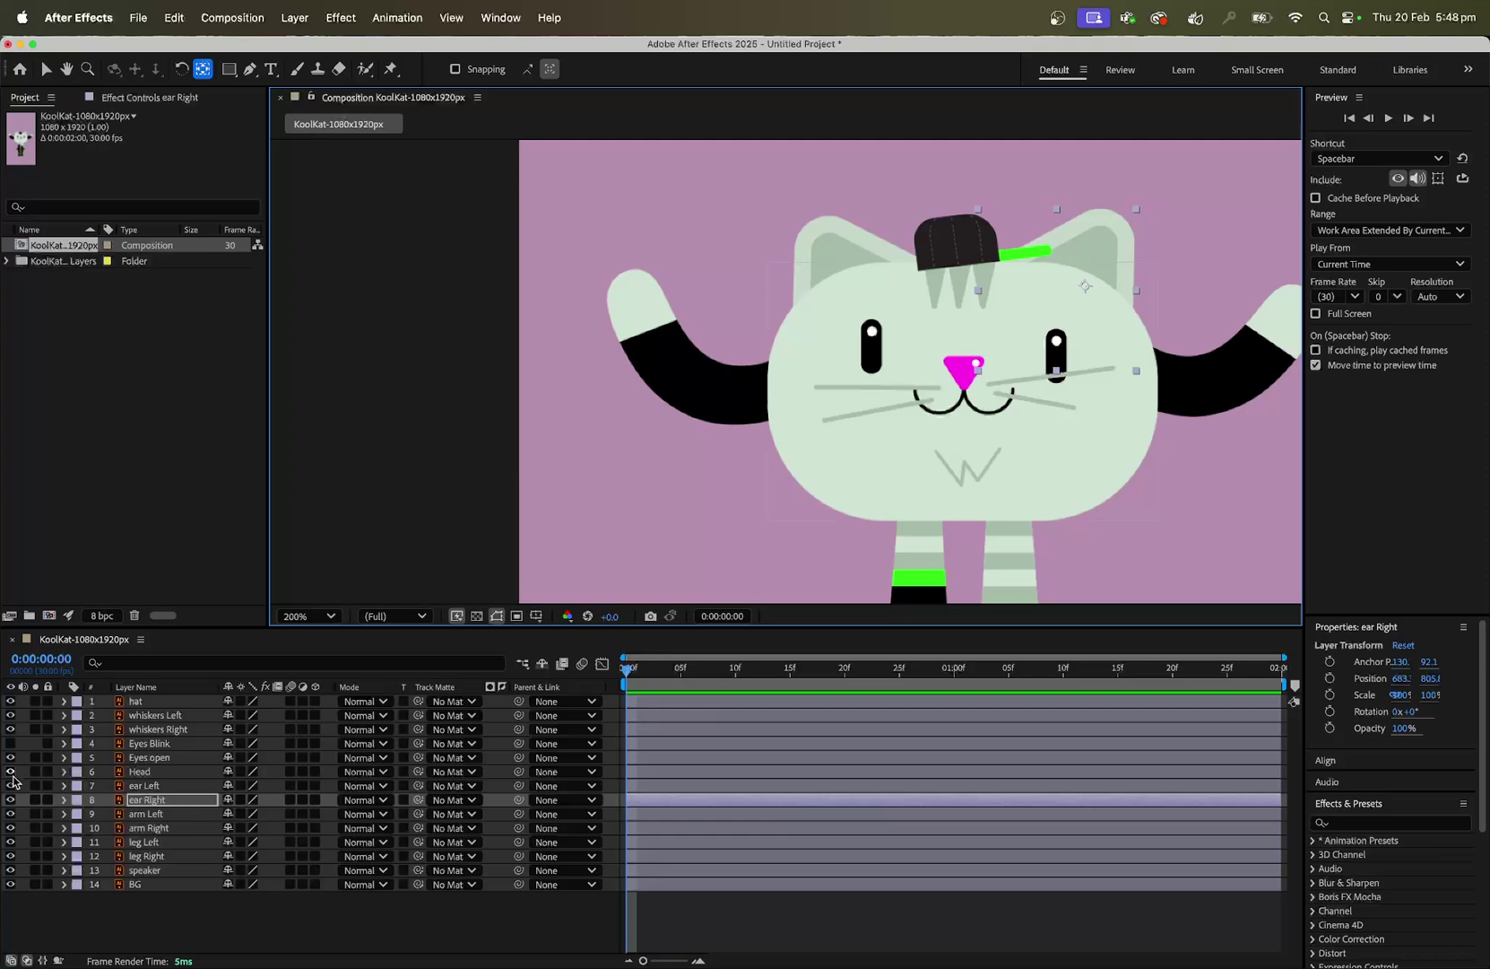
# Temporarily hide the Head layer to examine the full shapes of the ears, arms and legs behind it, and show it again
pyautogui.click(11, 773)
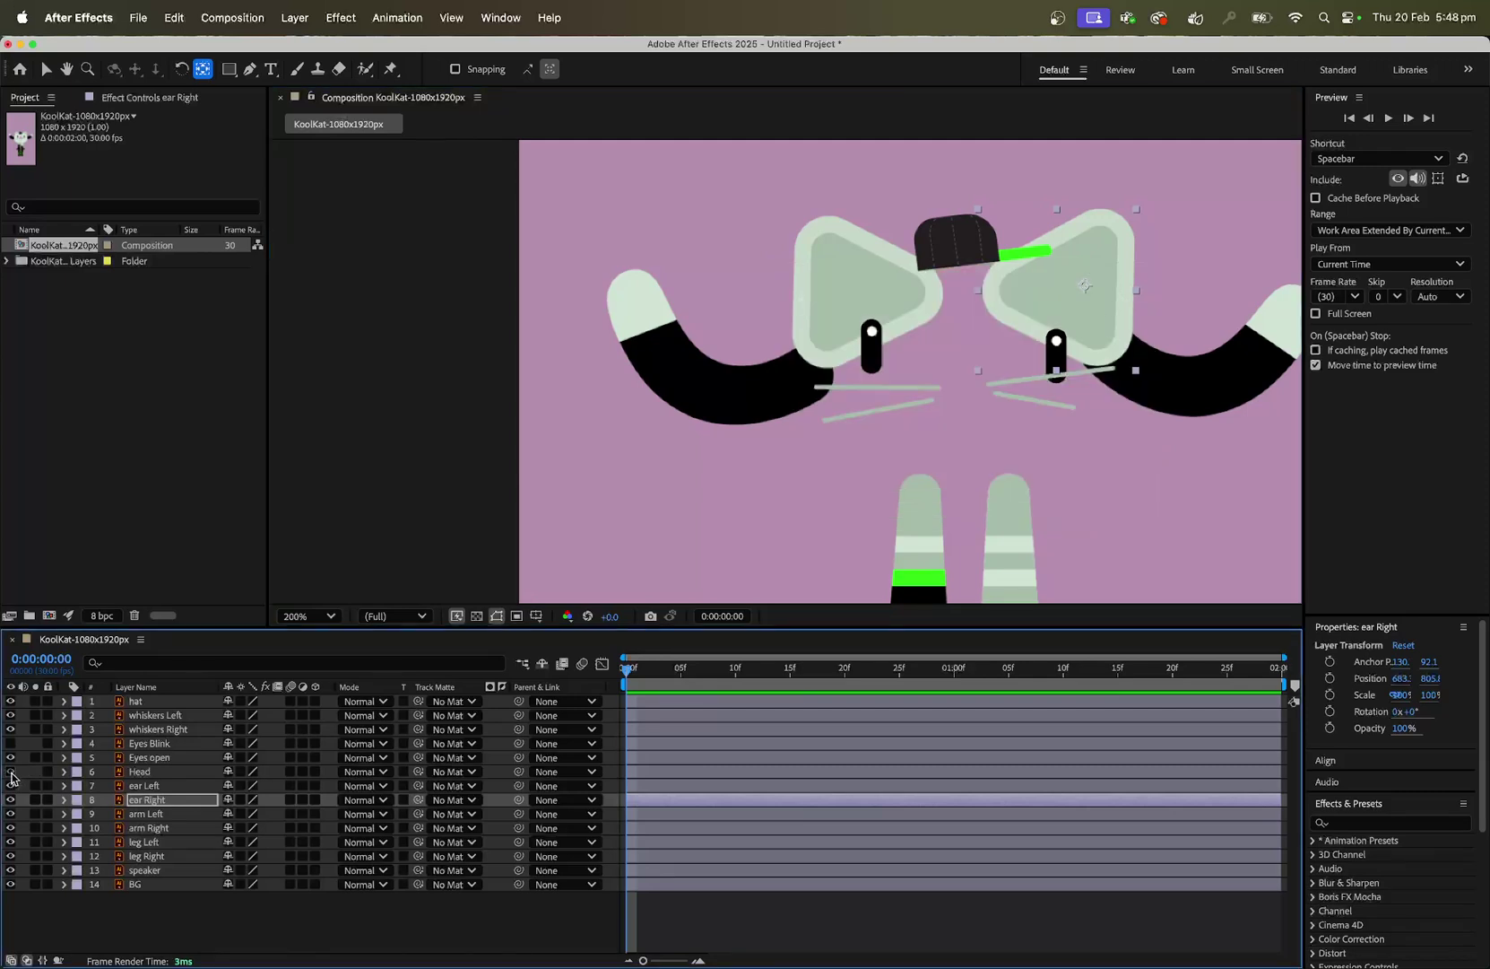
pyautogui.click(11, 772)
pyautogui.click(11, 772)
pyautogui.click(10, 772)
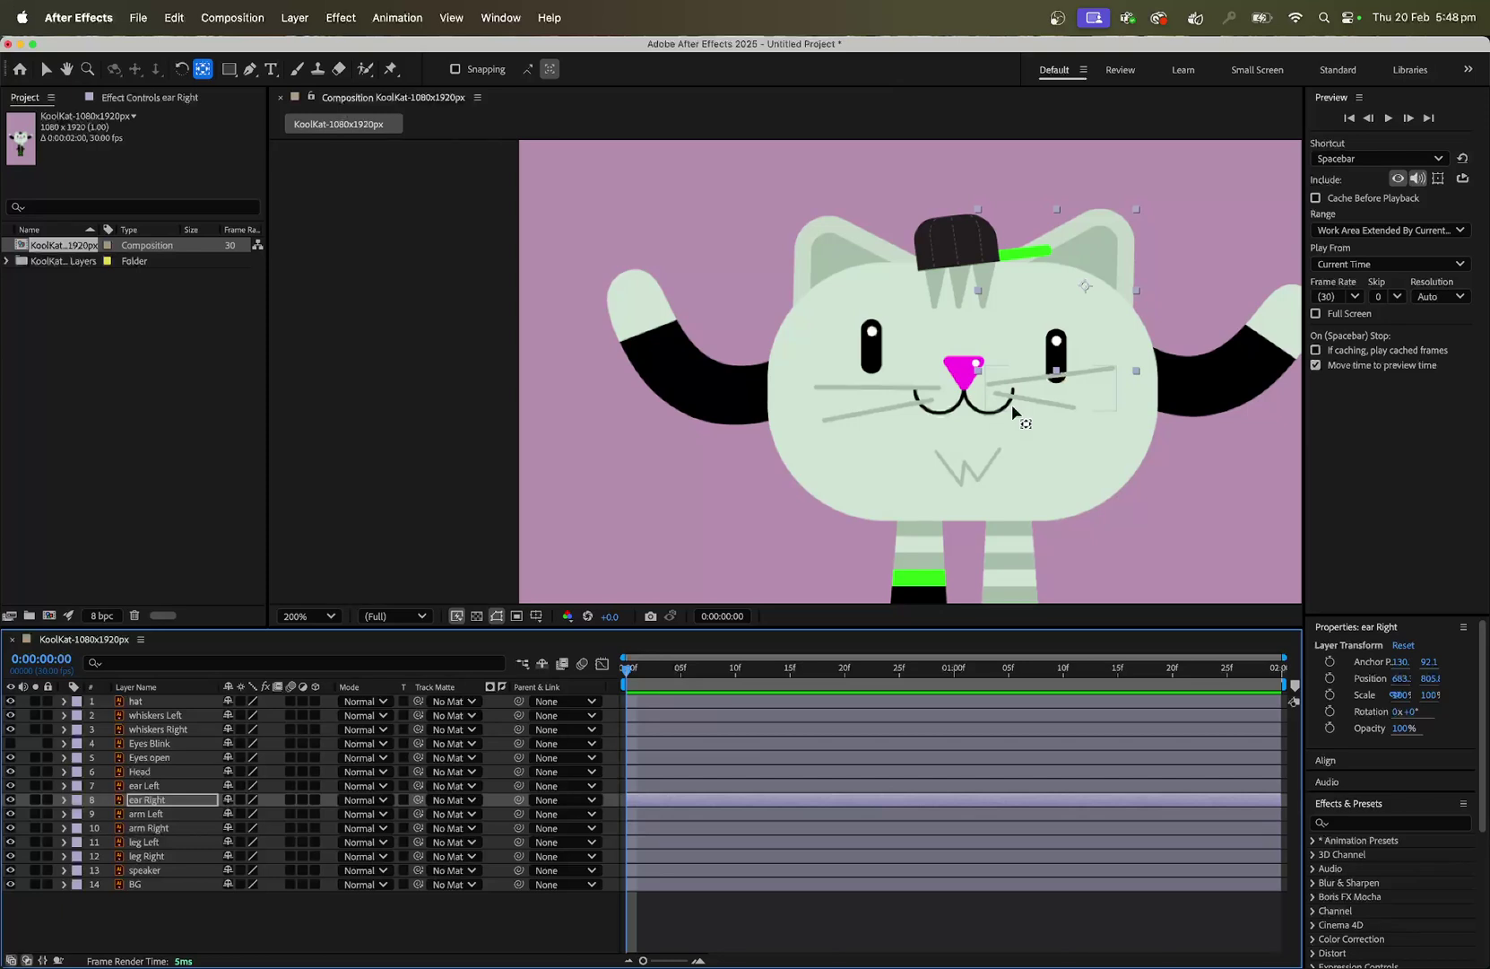
# Move arm Right's anchor point to its shoulder just inside the head's edge, at about 68, 76
pyautogui.click(178, 815)
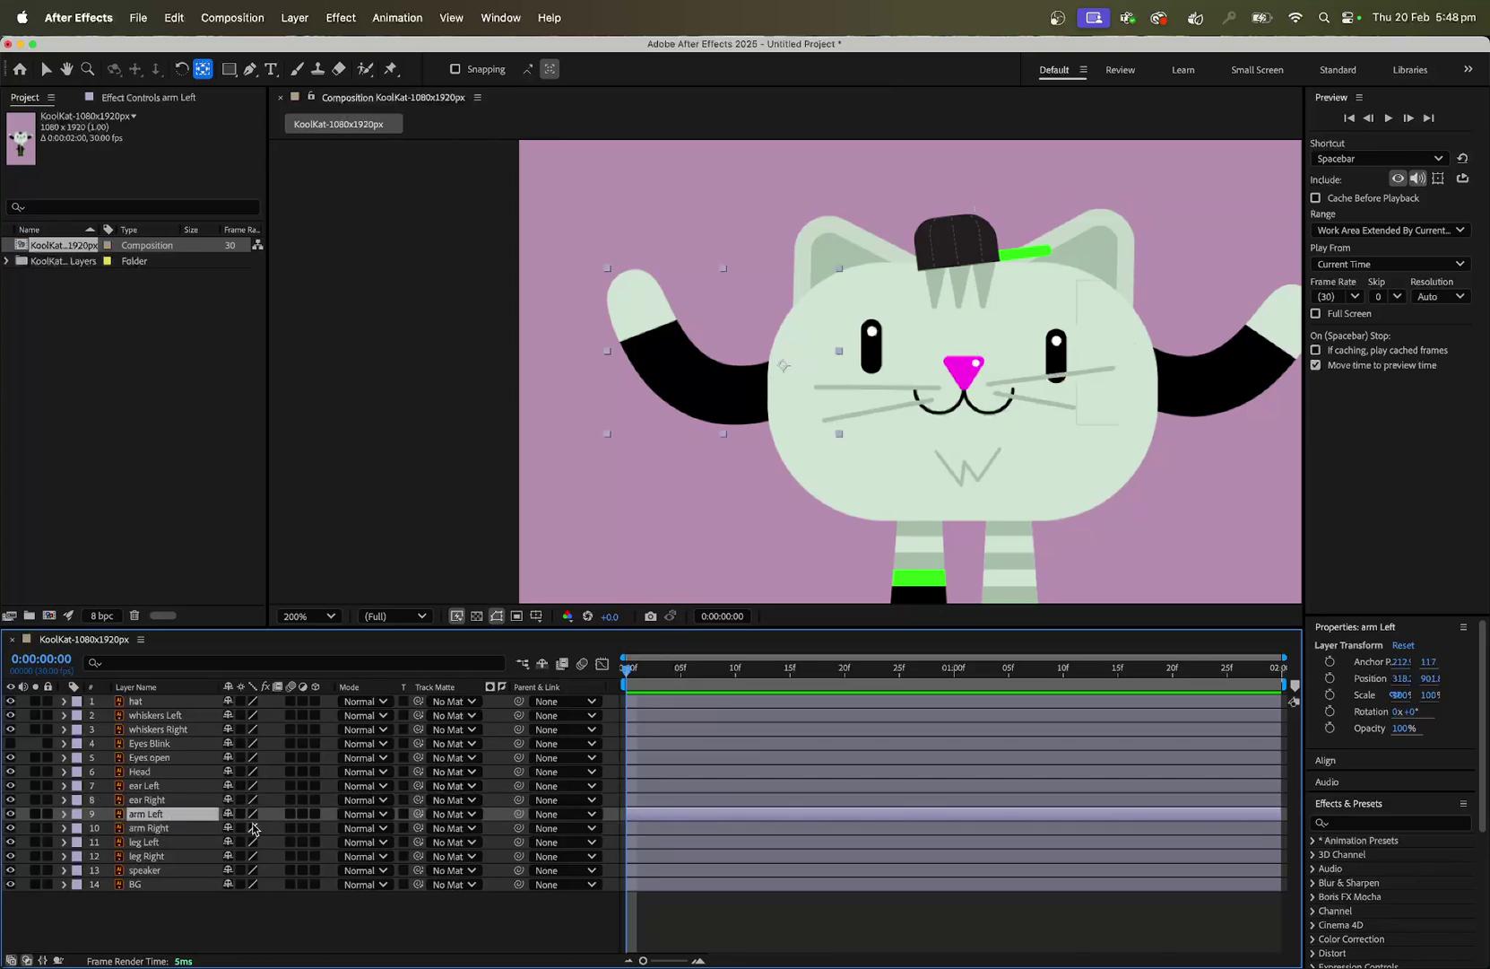
pyautogui.click(206, 829)
pyautogui.click(1169, 353)
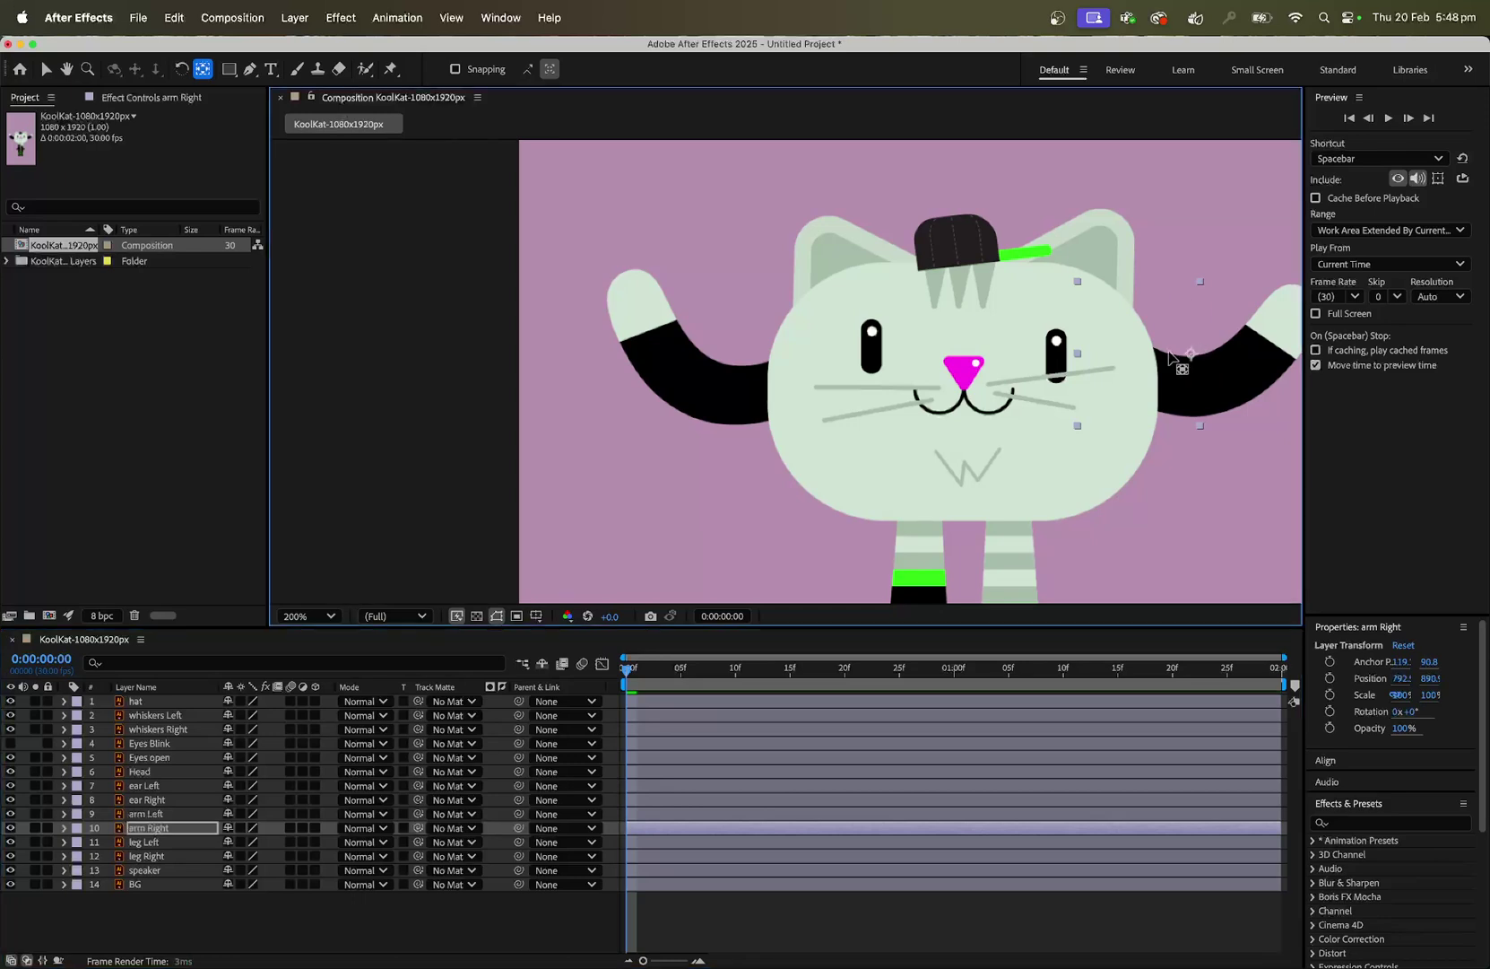
pyautogui.moveTo(1170, 356); pyautogui.dragTo(1136, 344)
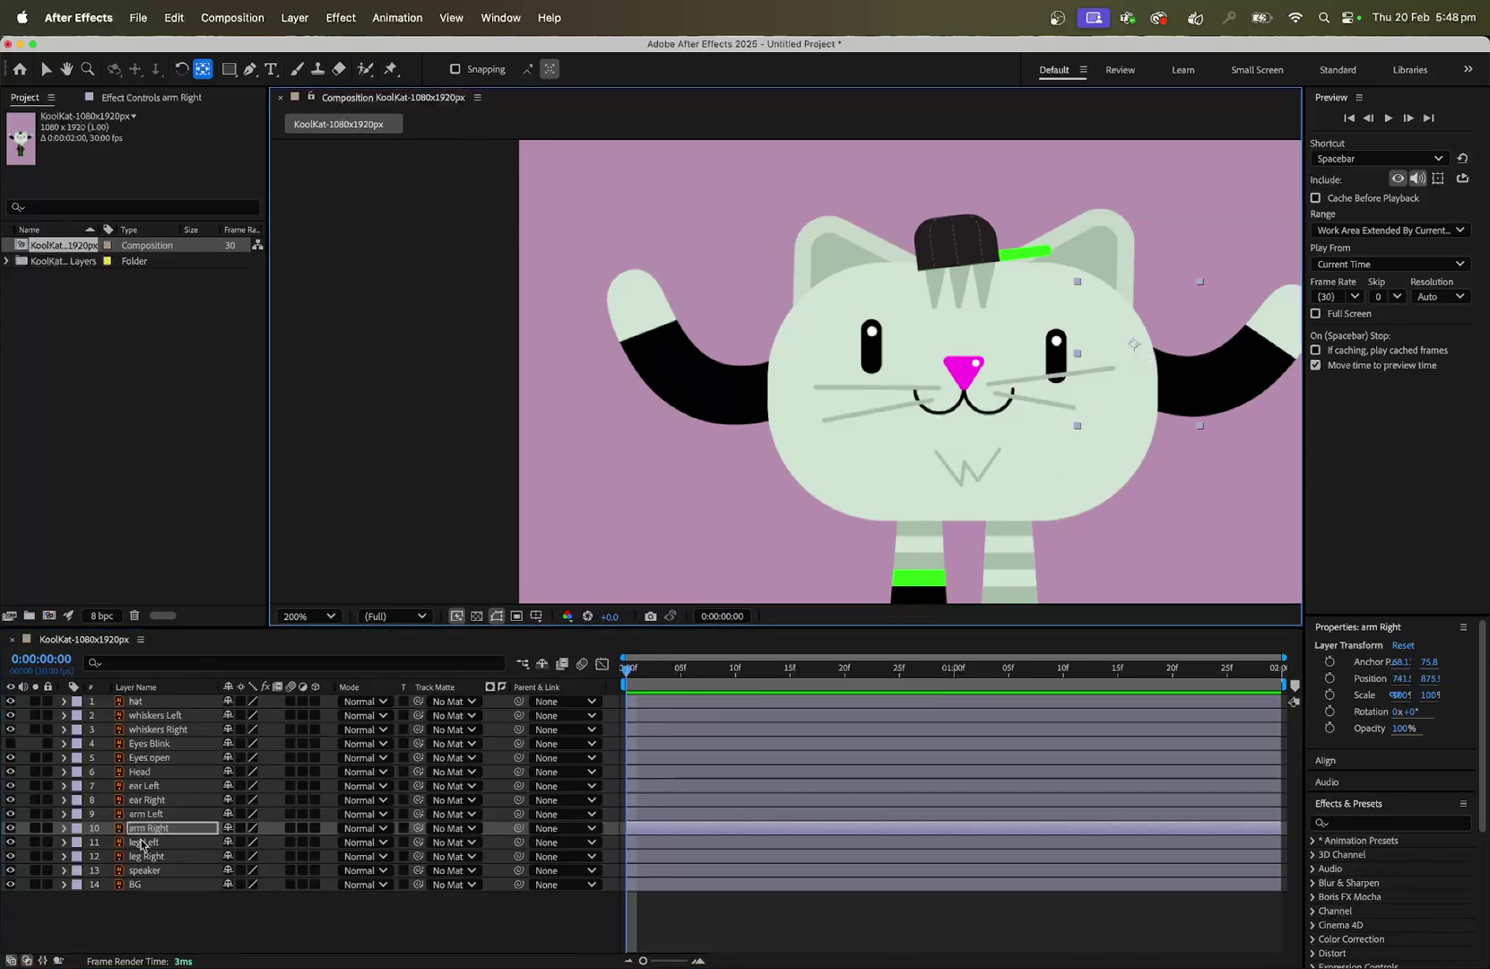
# Move leg Left's anchor point to the hip, where the leg meets the head's lower edge, at about 109, 46
pyautogui.click(144, 842)
pyautogui.scroll(-1, 949, 570)
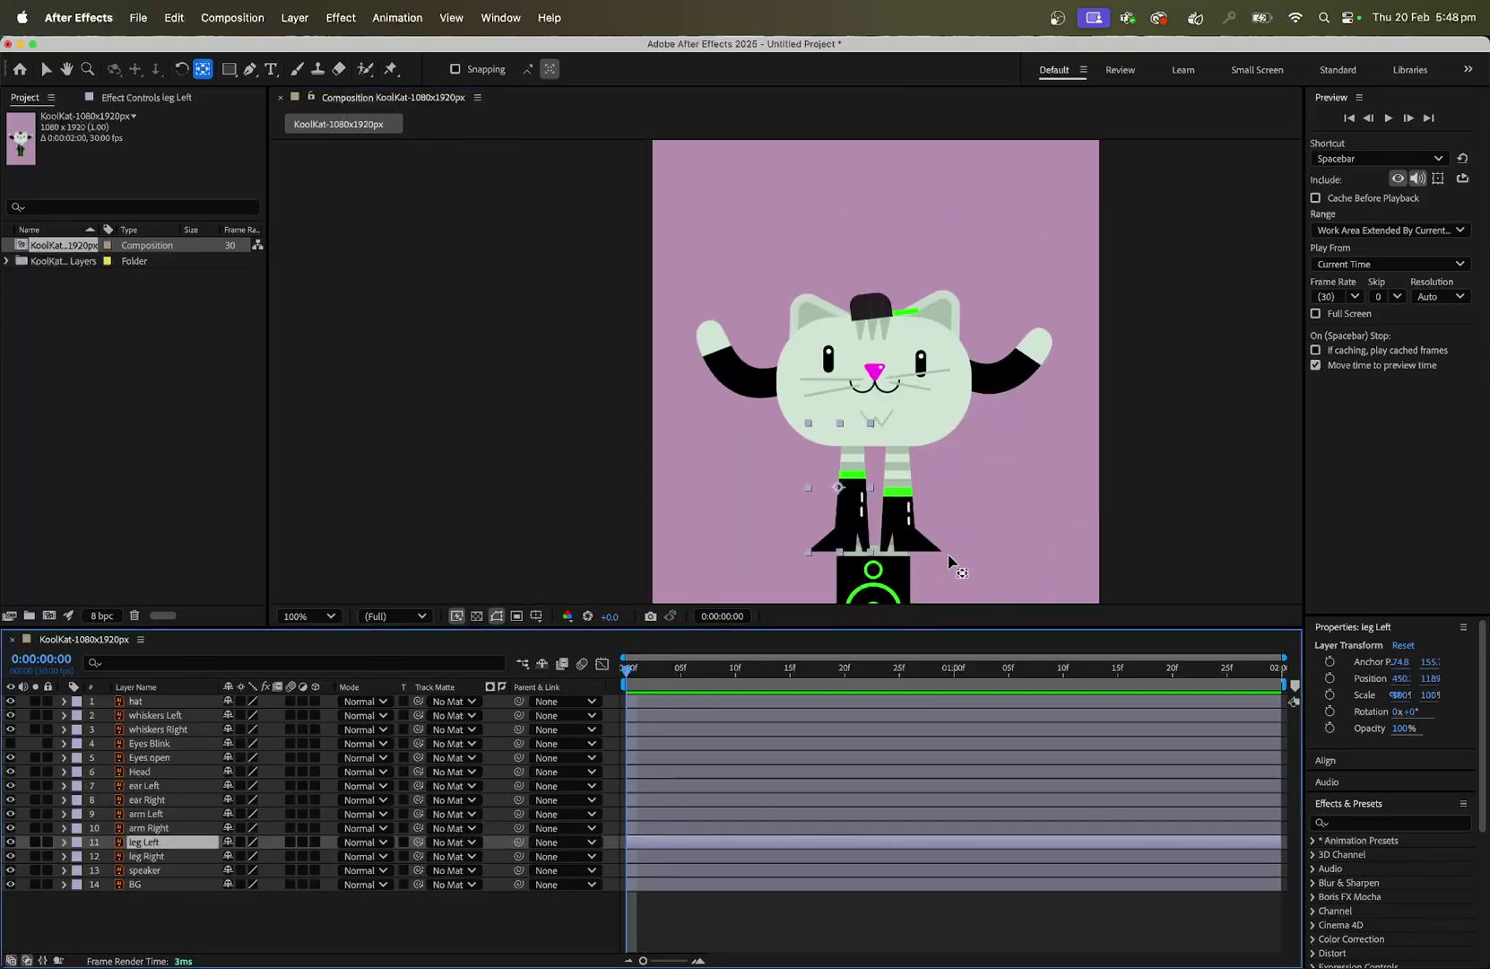
pyautogui.scroll(1, 949, 561)
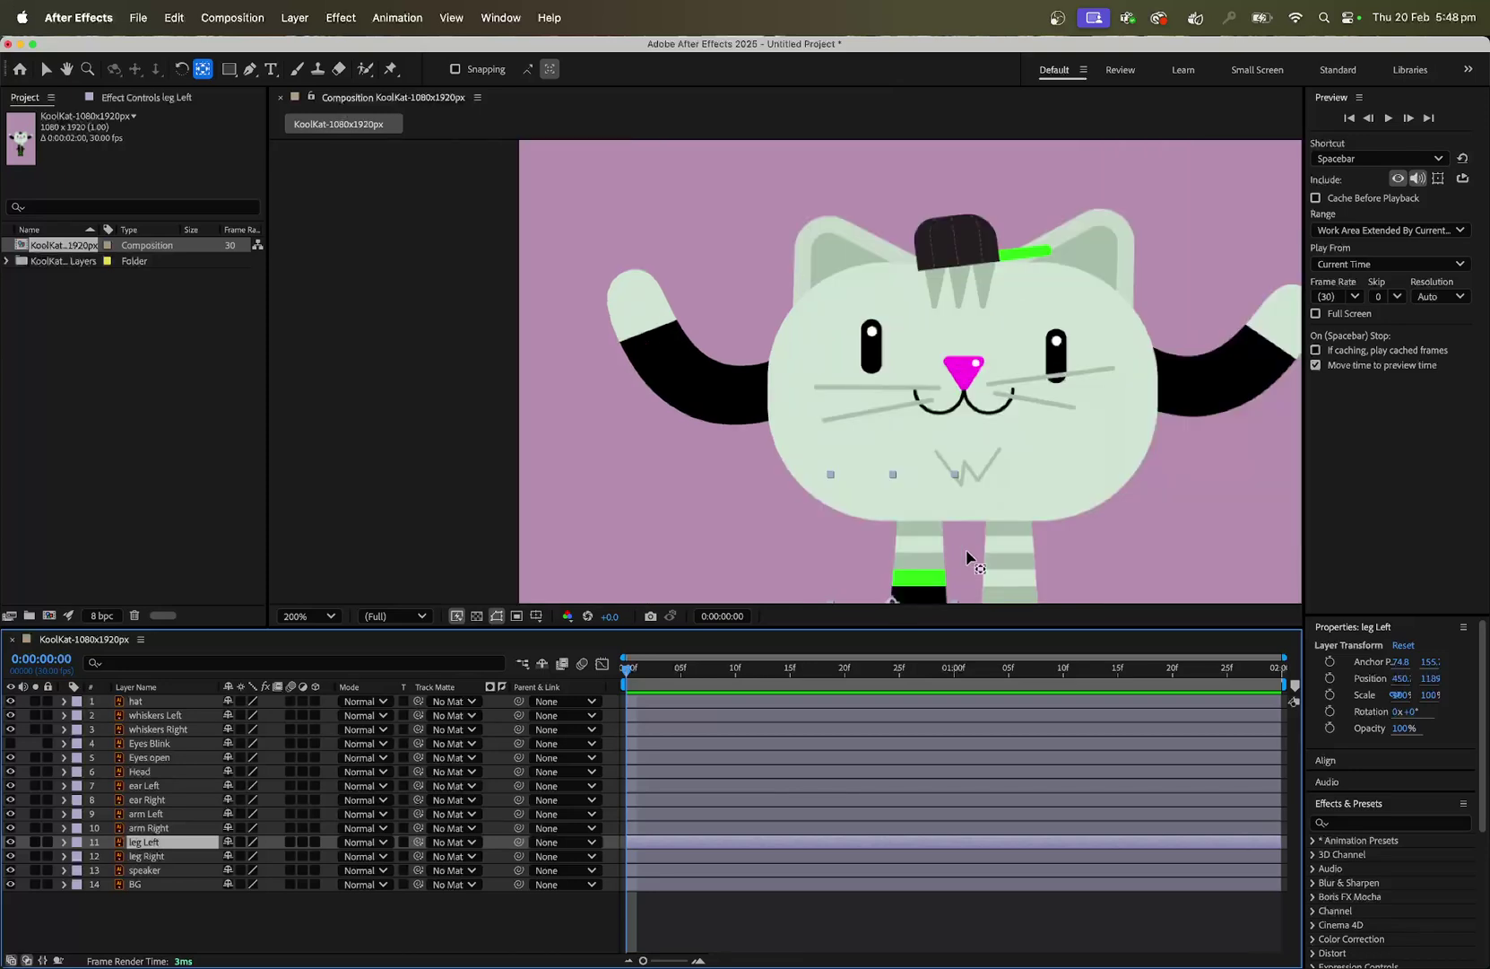
pyautogui.press('h')
pyautogui.moveTo(1005, 541); pyautogui.dragTo(896, 337)
pyautogui.press('y')
pyautogui.moveTo(779, 392); pyautogui.dragTo(807, 309)
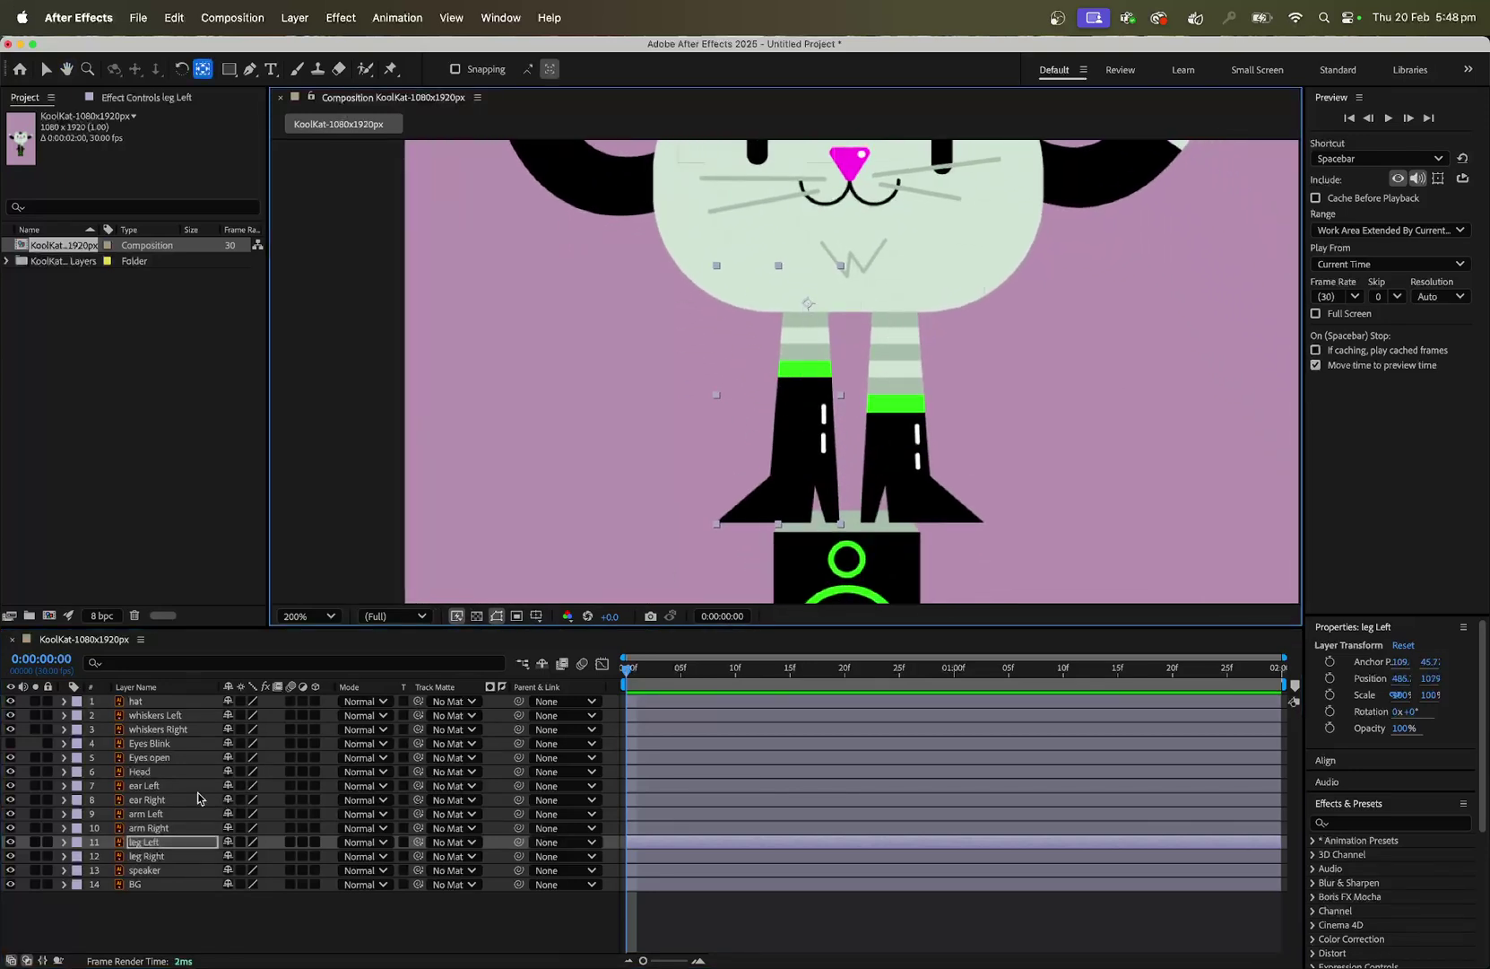
# Move leg Right's anchor point to the hip, where the leg meets the head's lower edge, at about 45, 49, and deselect the layer
pyautogui.click(143, 856)
pyautogui.moveTo(924, 394); pyautogui.dragTo(900, 307)
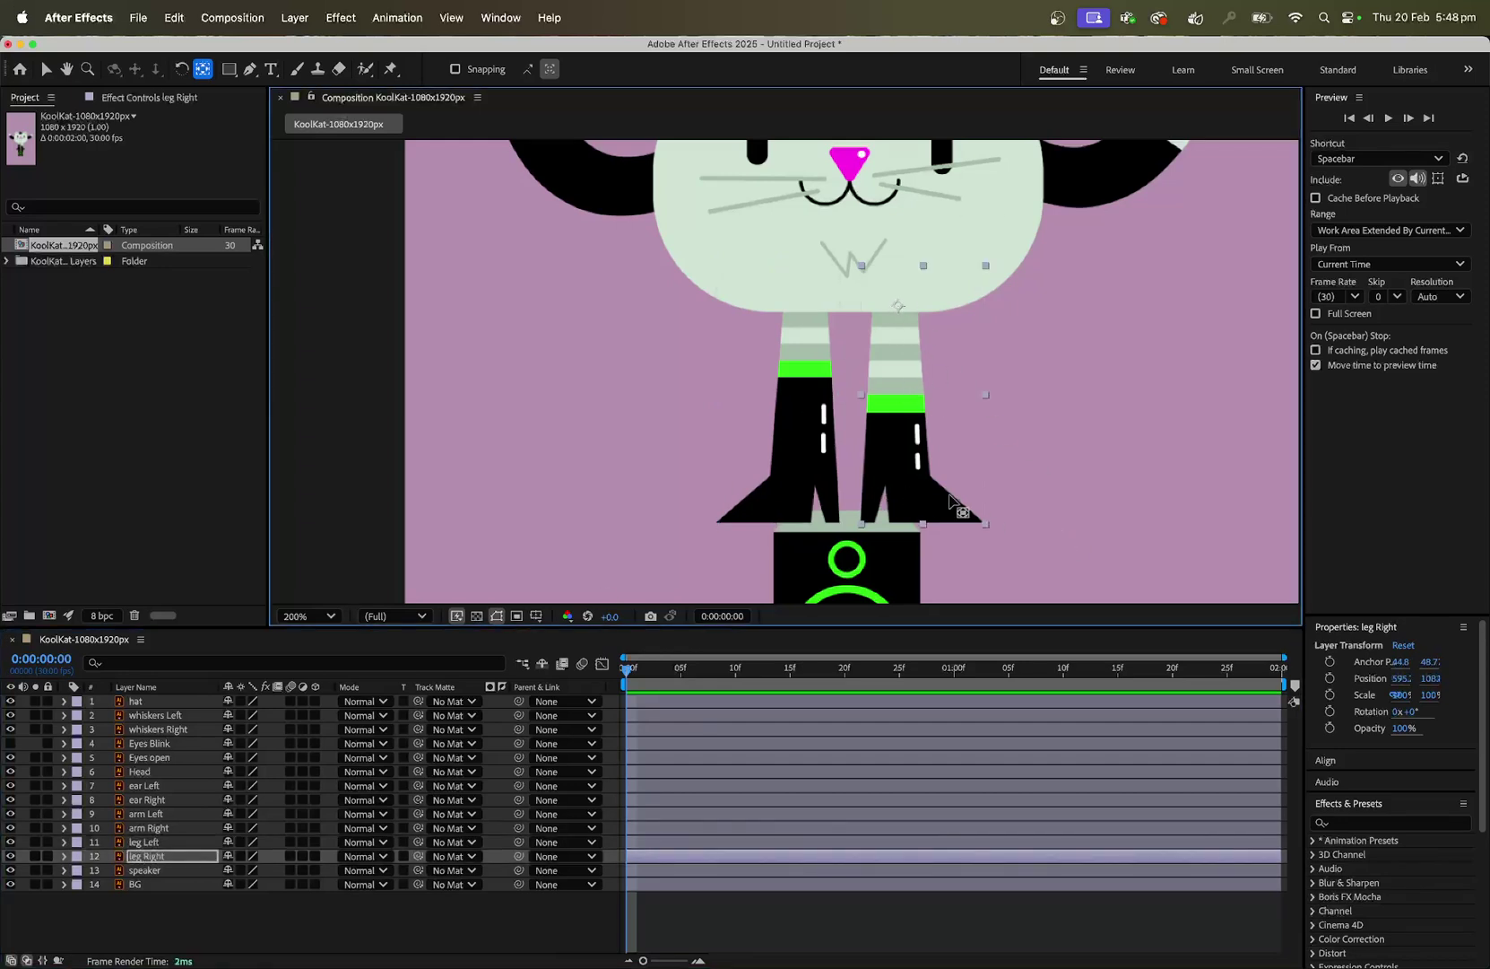
pyautogui.moveTo(952, 626); pyautogui.dragTo(960, 674)
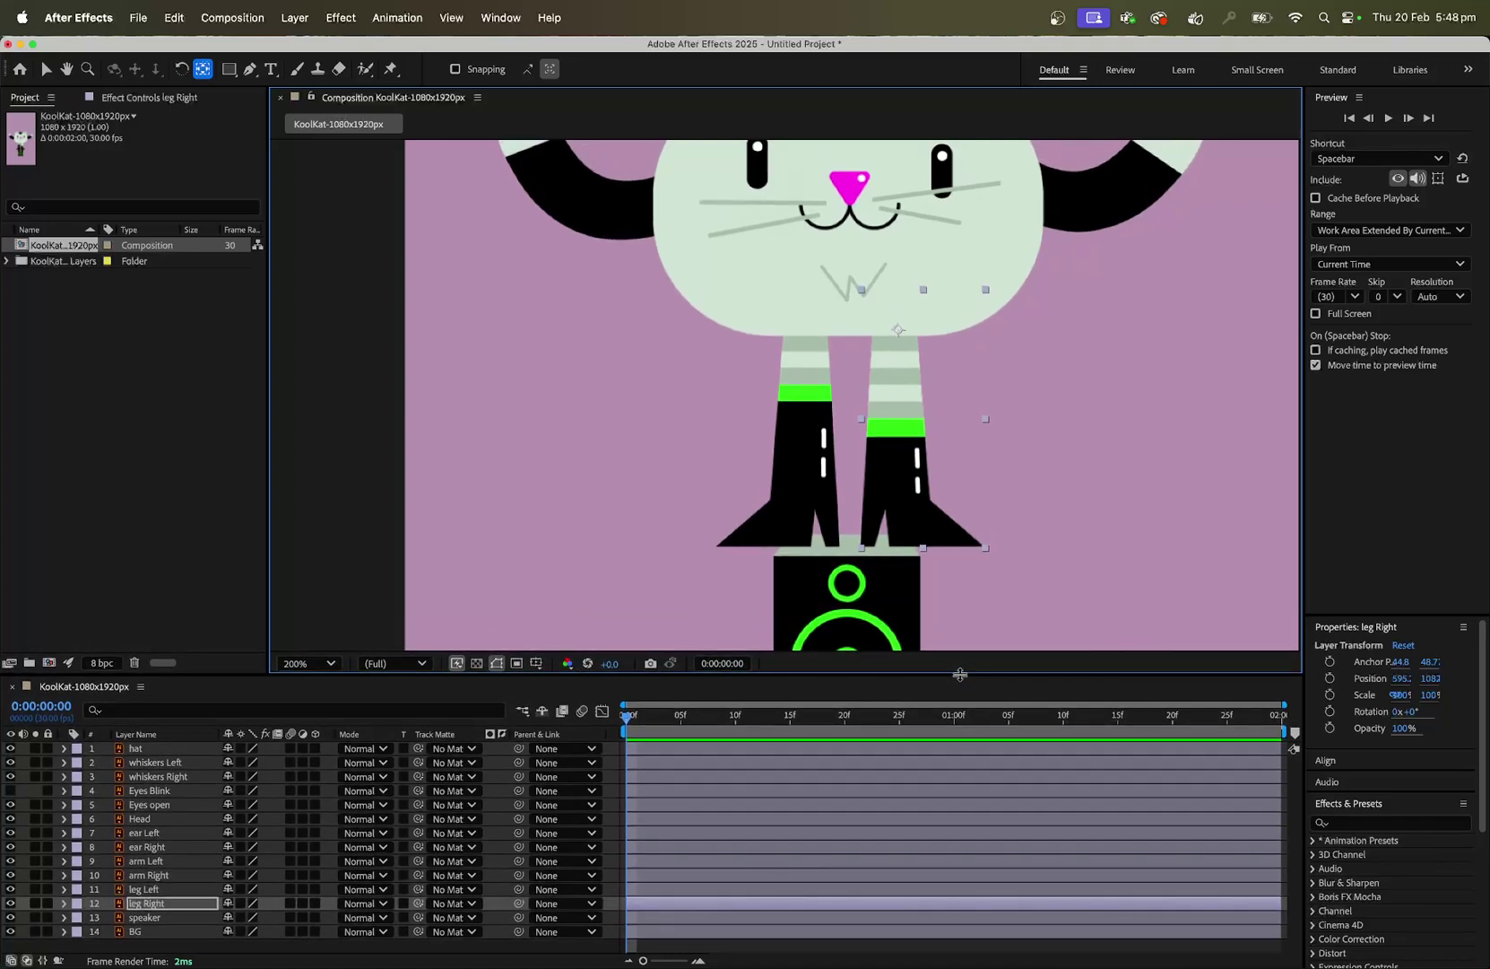
pyautogui.press(',')
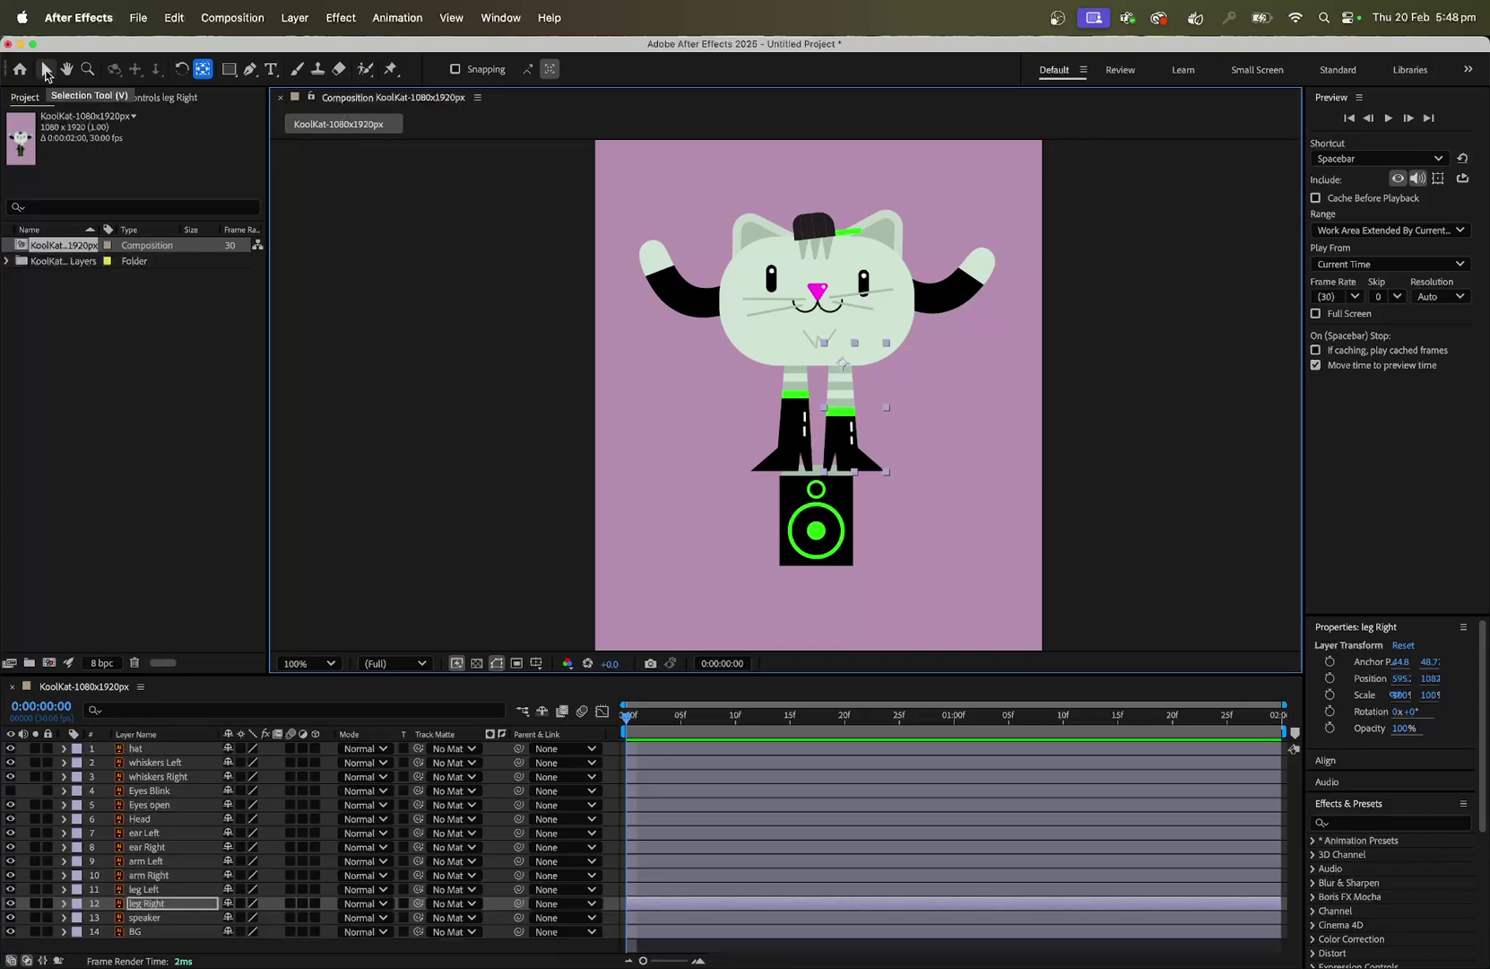
pyautogui.click(46, 72)
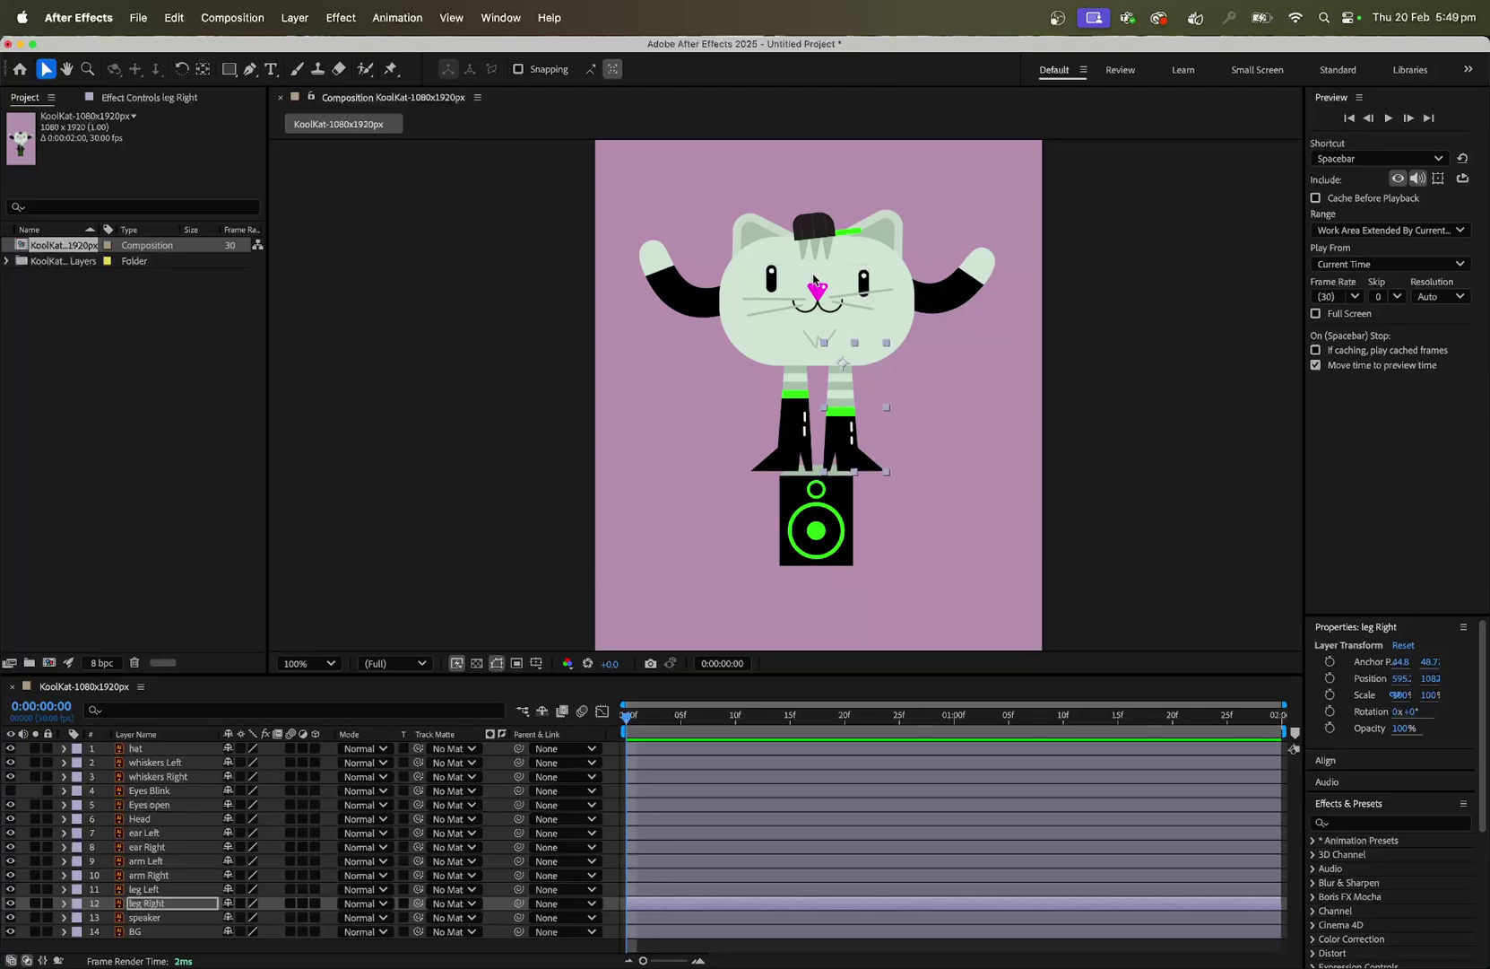
pyautogui.click(1086, 400)
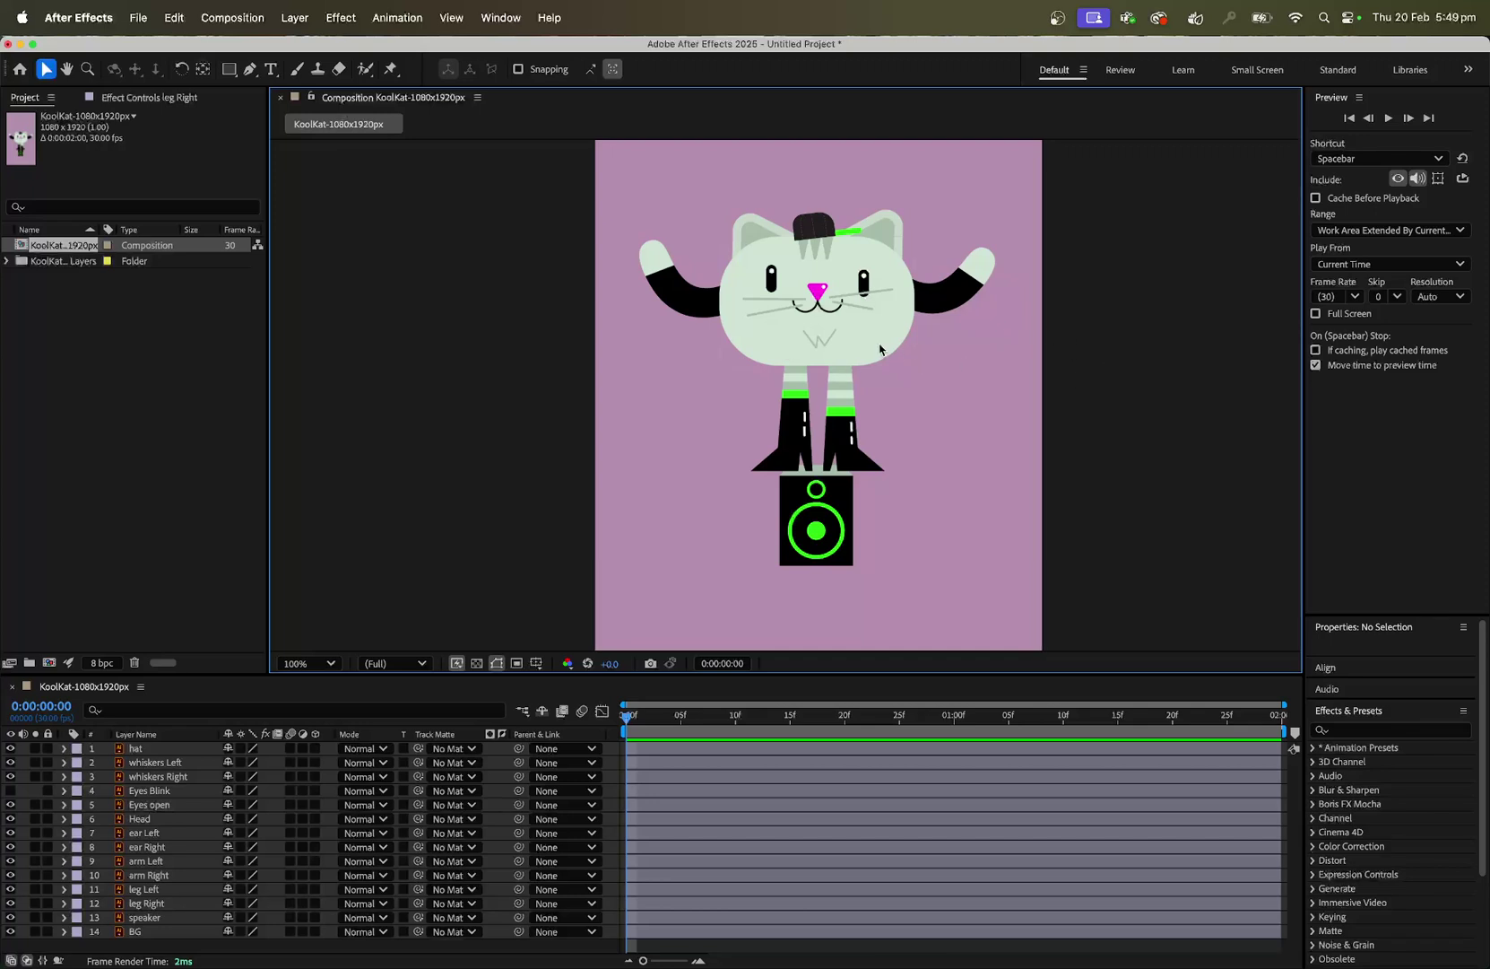
# Select the Head layer and collapse the timeline's Layer Switches and Modes columns
pyautogui.moveTo(880, 349)
pyautogui.mouseDown()
pyautogui.moveTo(950, 374)
pyautogui.moveTo(812, 350)
pyautogui.moveTo(916, 331)
pyautogui.moveTo(921, 396)
pyautogui.moveTo(812, 327)
pyautogui.moveTo(875, 339)
pyautogui.moveTo(878, 354)
pyautogui.mouseUp()
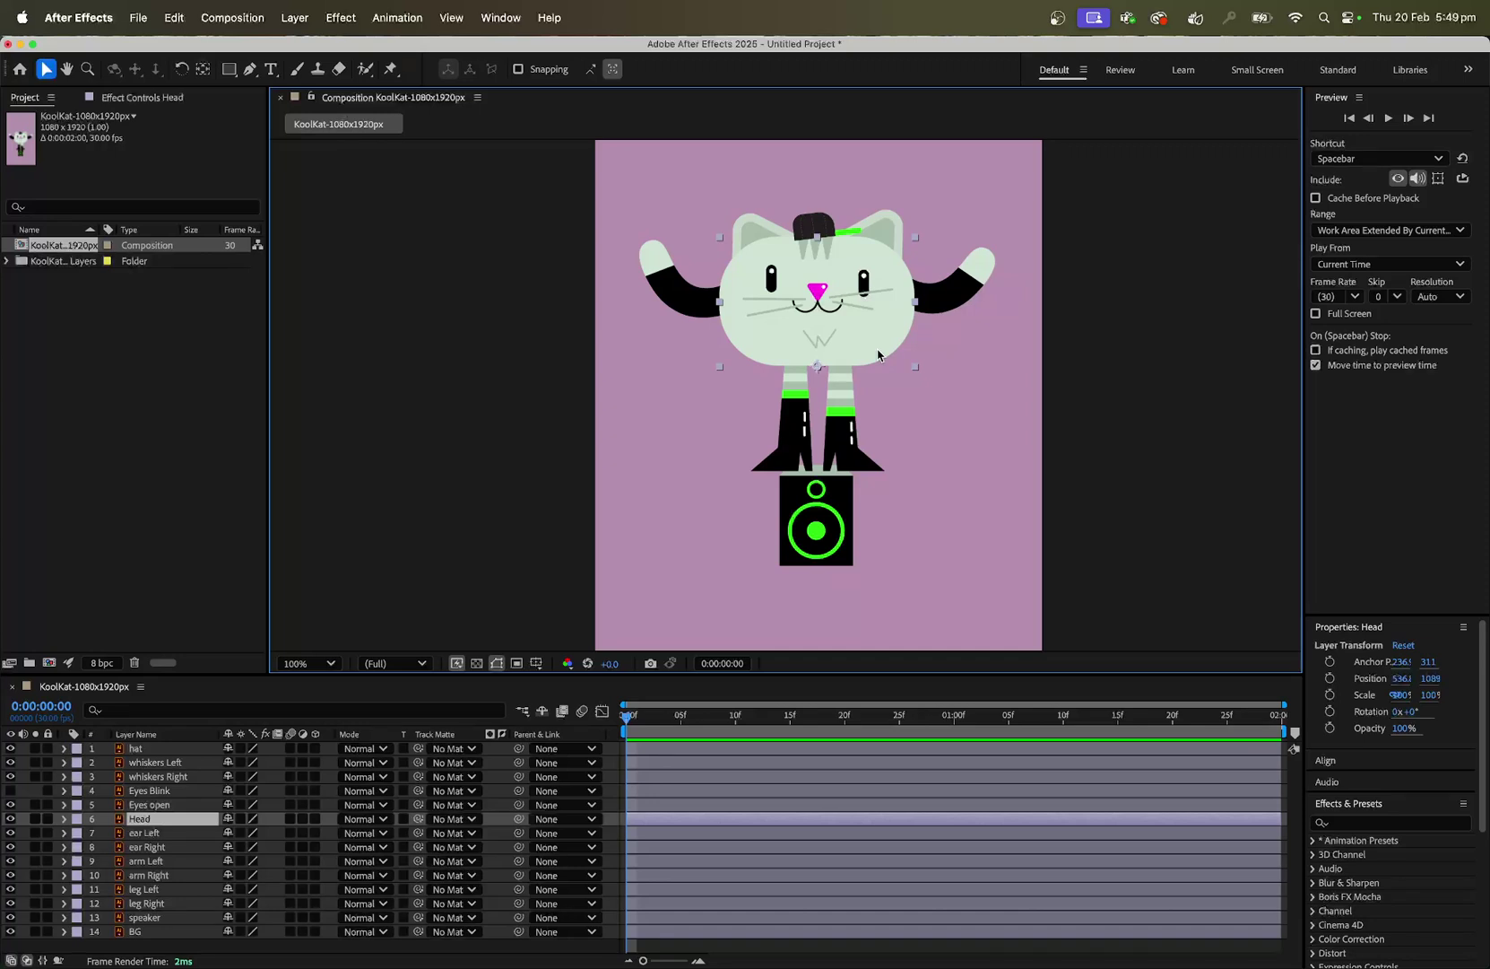
pyautogui.click(303, 776)
pyautogui.click(11, 961)
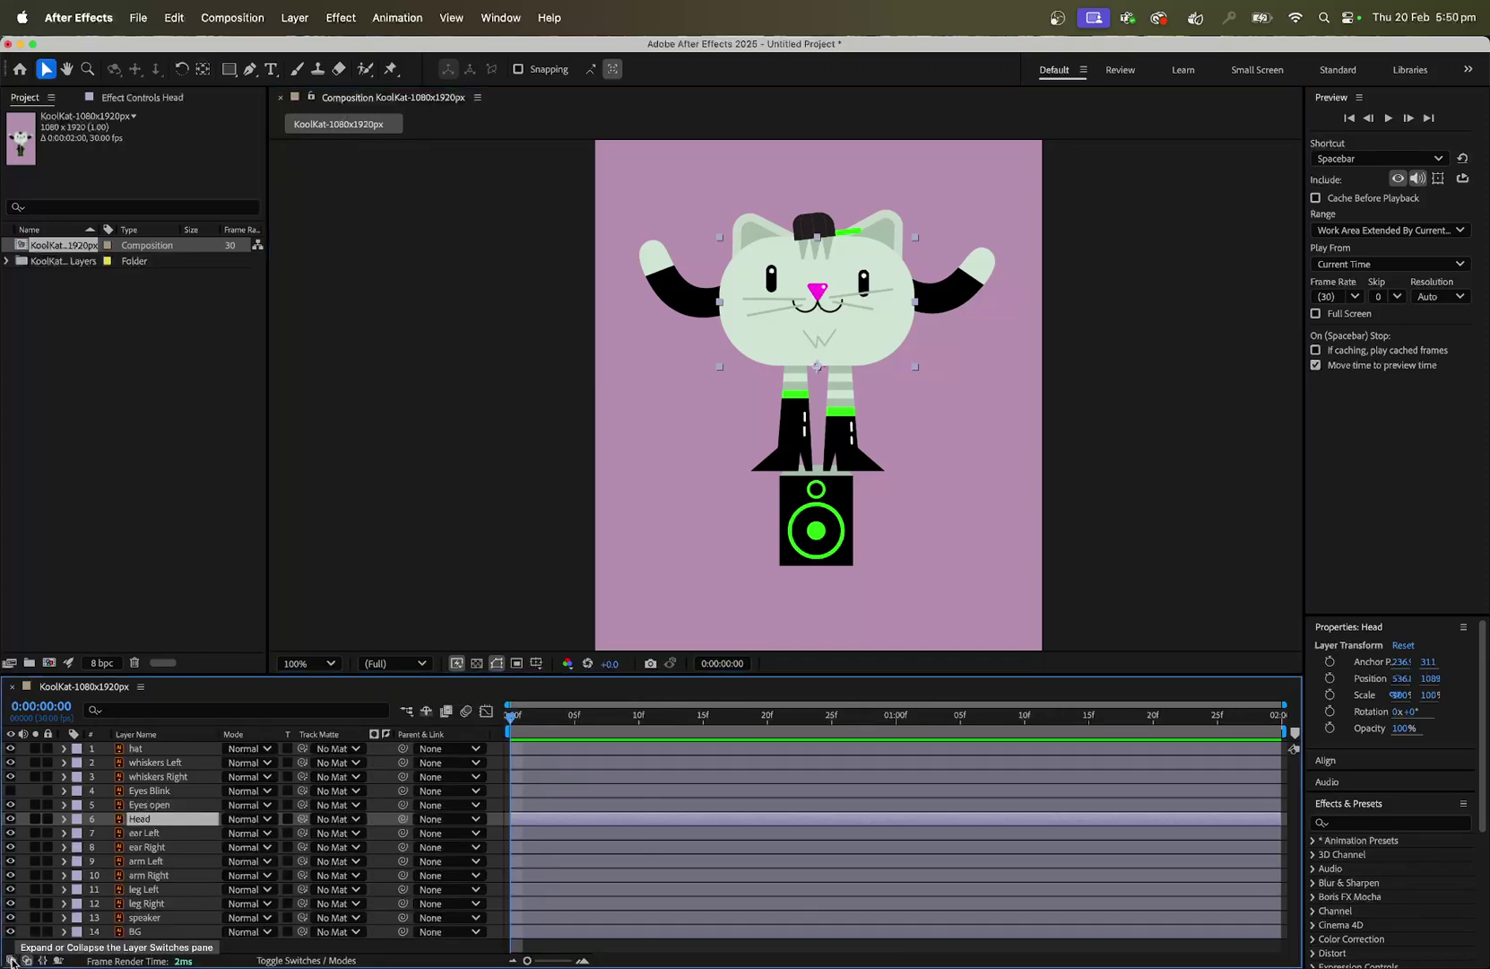
pyautogui.click(27, 960)
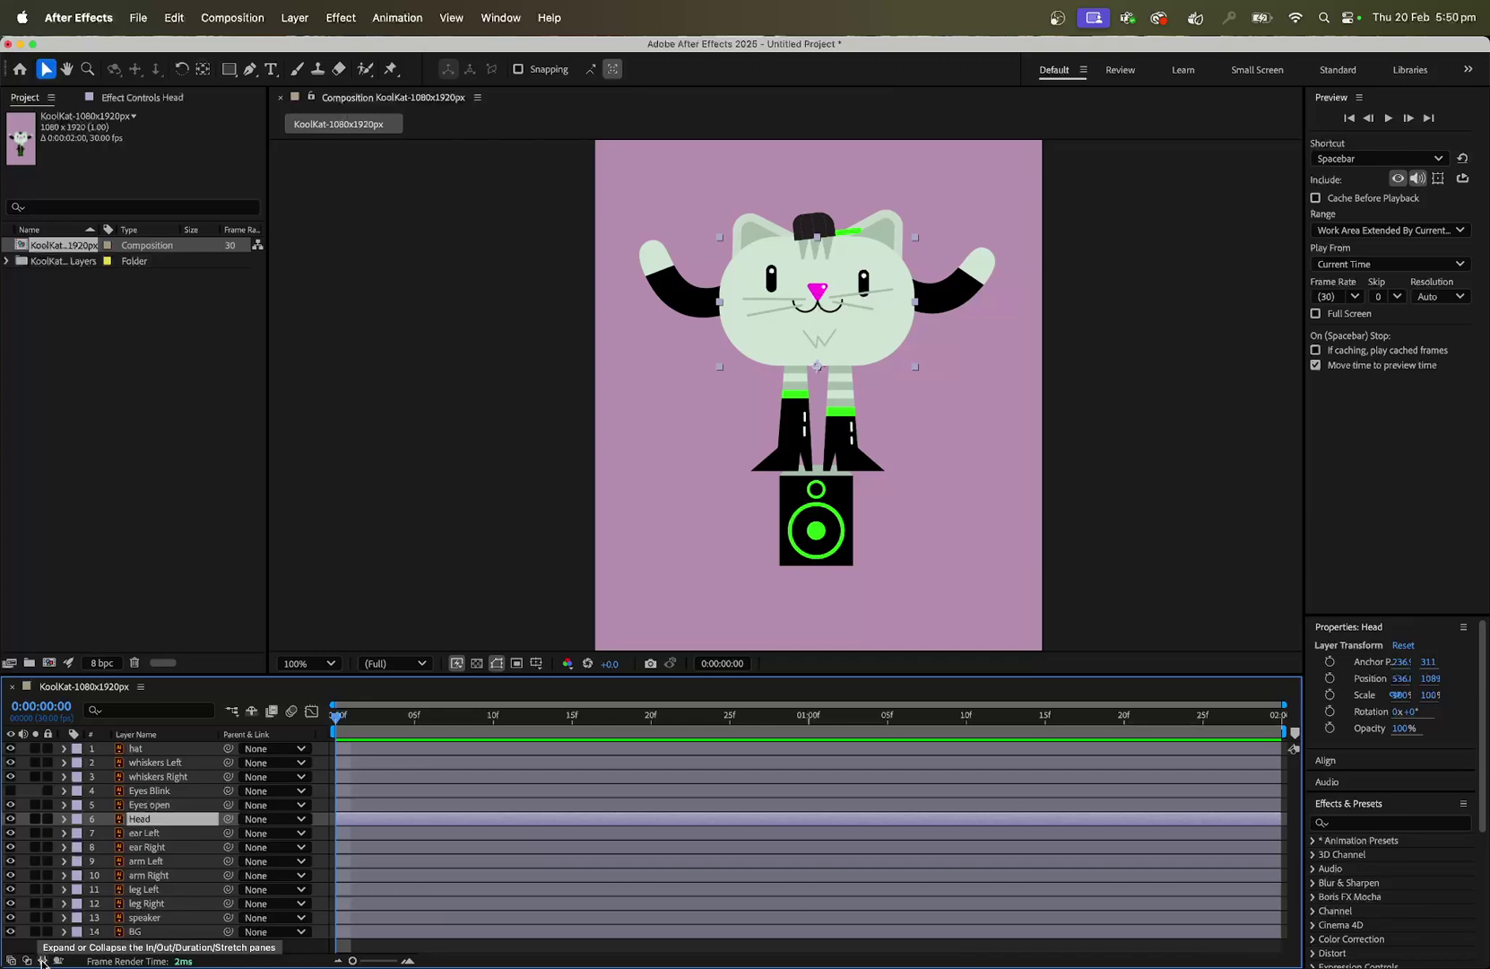
# Briefly show the In/Out/Duration/Stretch and Render Time columns, hide them again, and restore the Layer Switches column beside Parent & Link
pyautogui.click(42, 961)
pyautogui.click(42, 960)
pyautogui.click(57, 960)
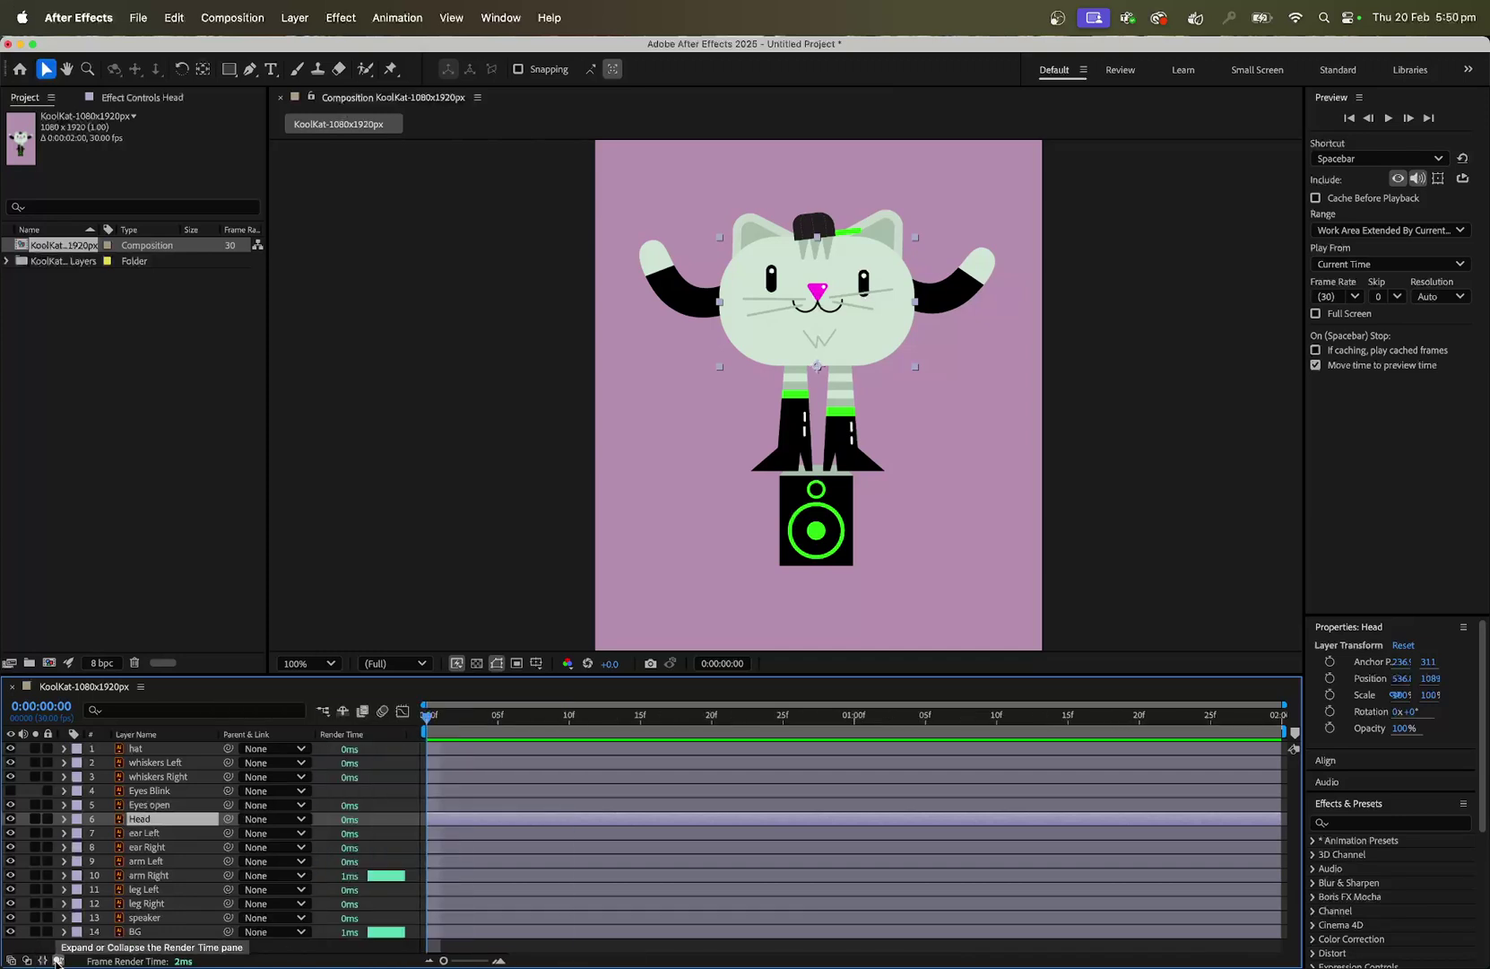
pyautogui.click(57, 961)
pyautogui.click(42, 960)
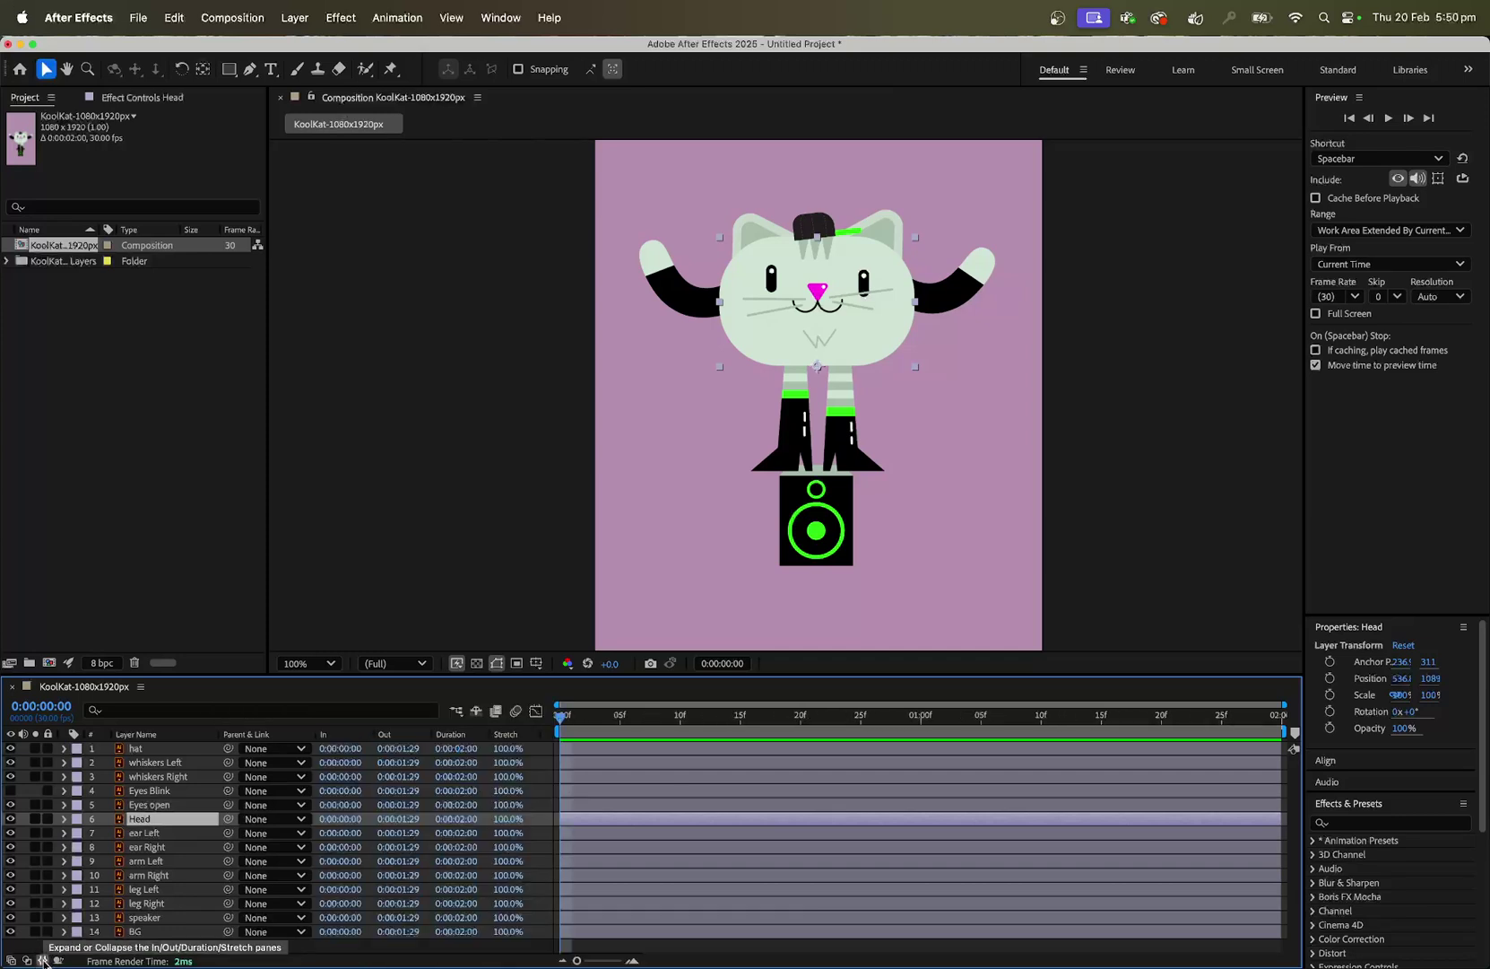
pyautogui.click(42, 961)
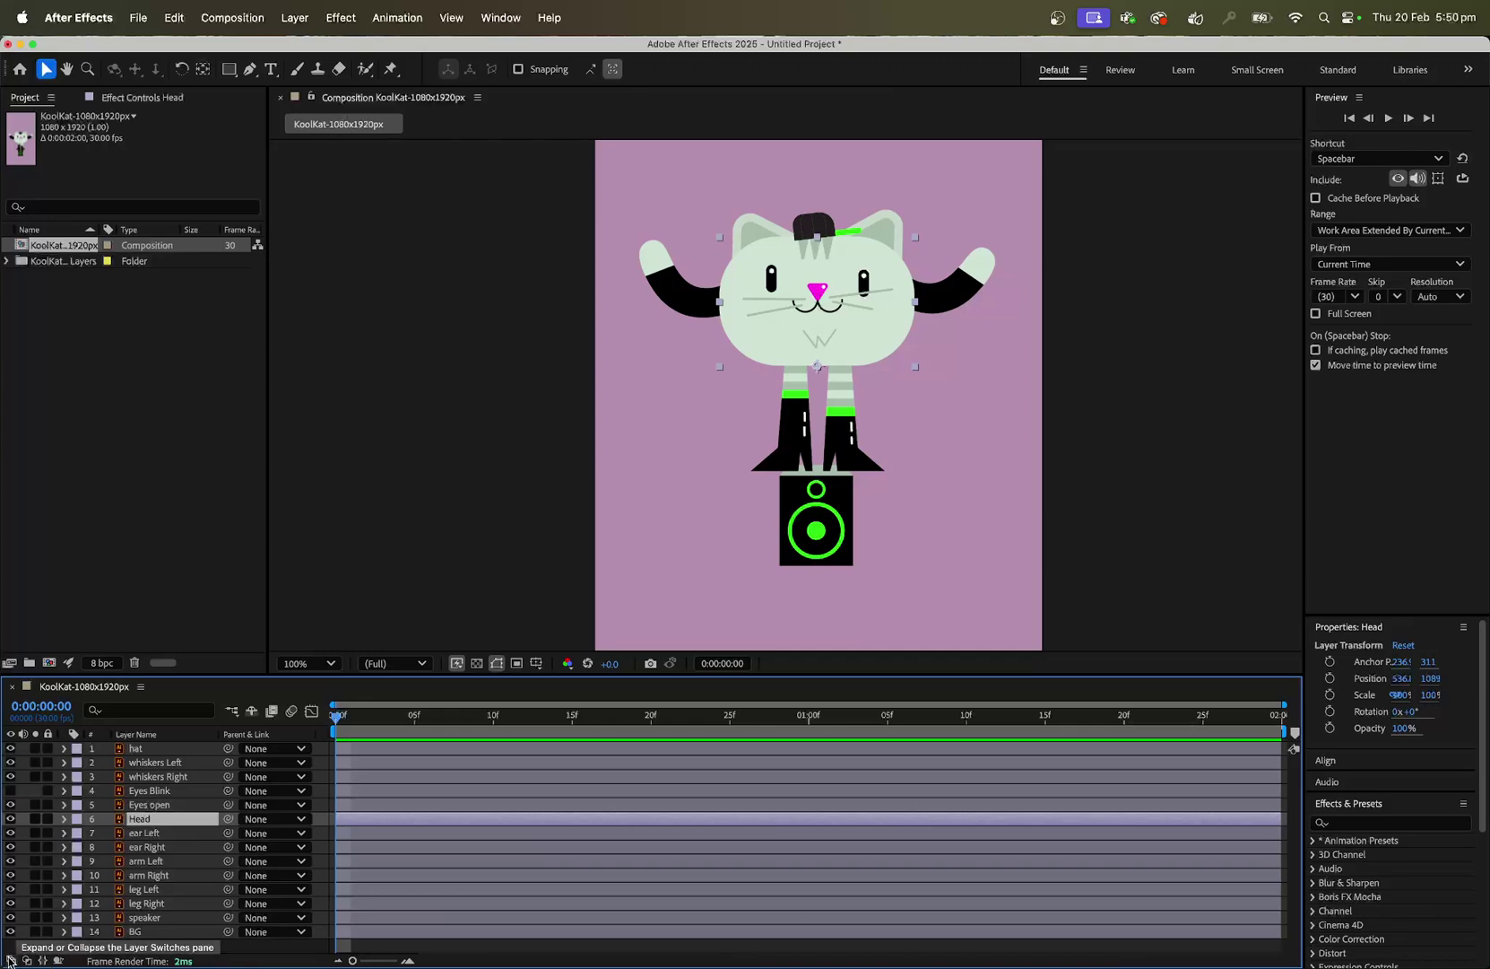
pyautogui.click(10, 959)
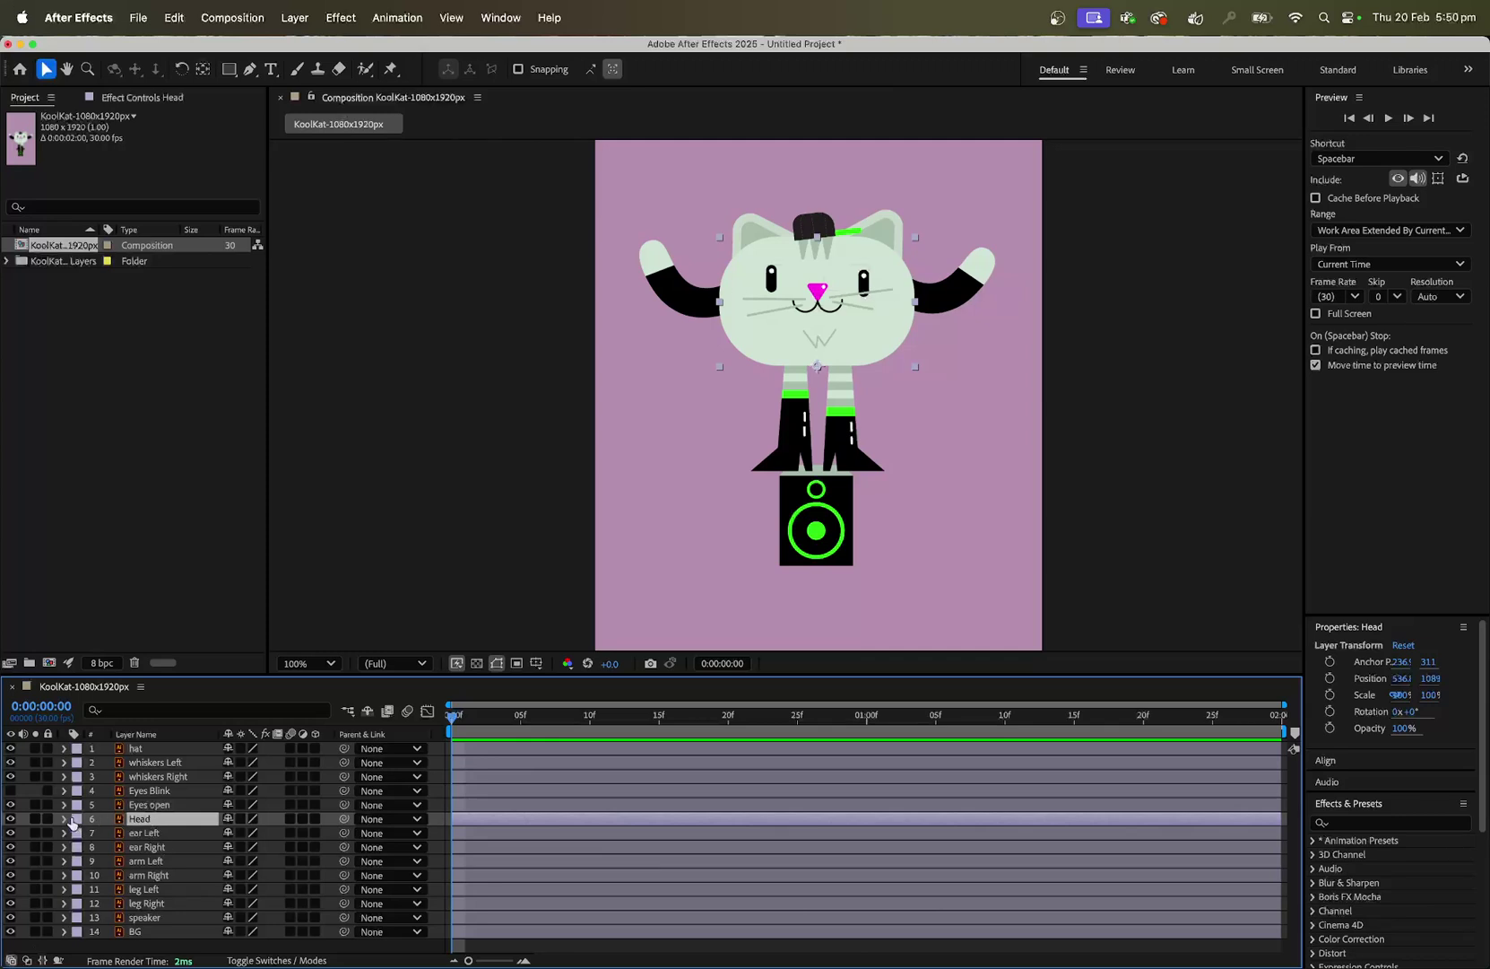
# Examine the Head layer's Transform properties in the timeline and collapse them again
pyautogui.click(64, 819)
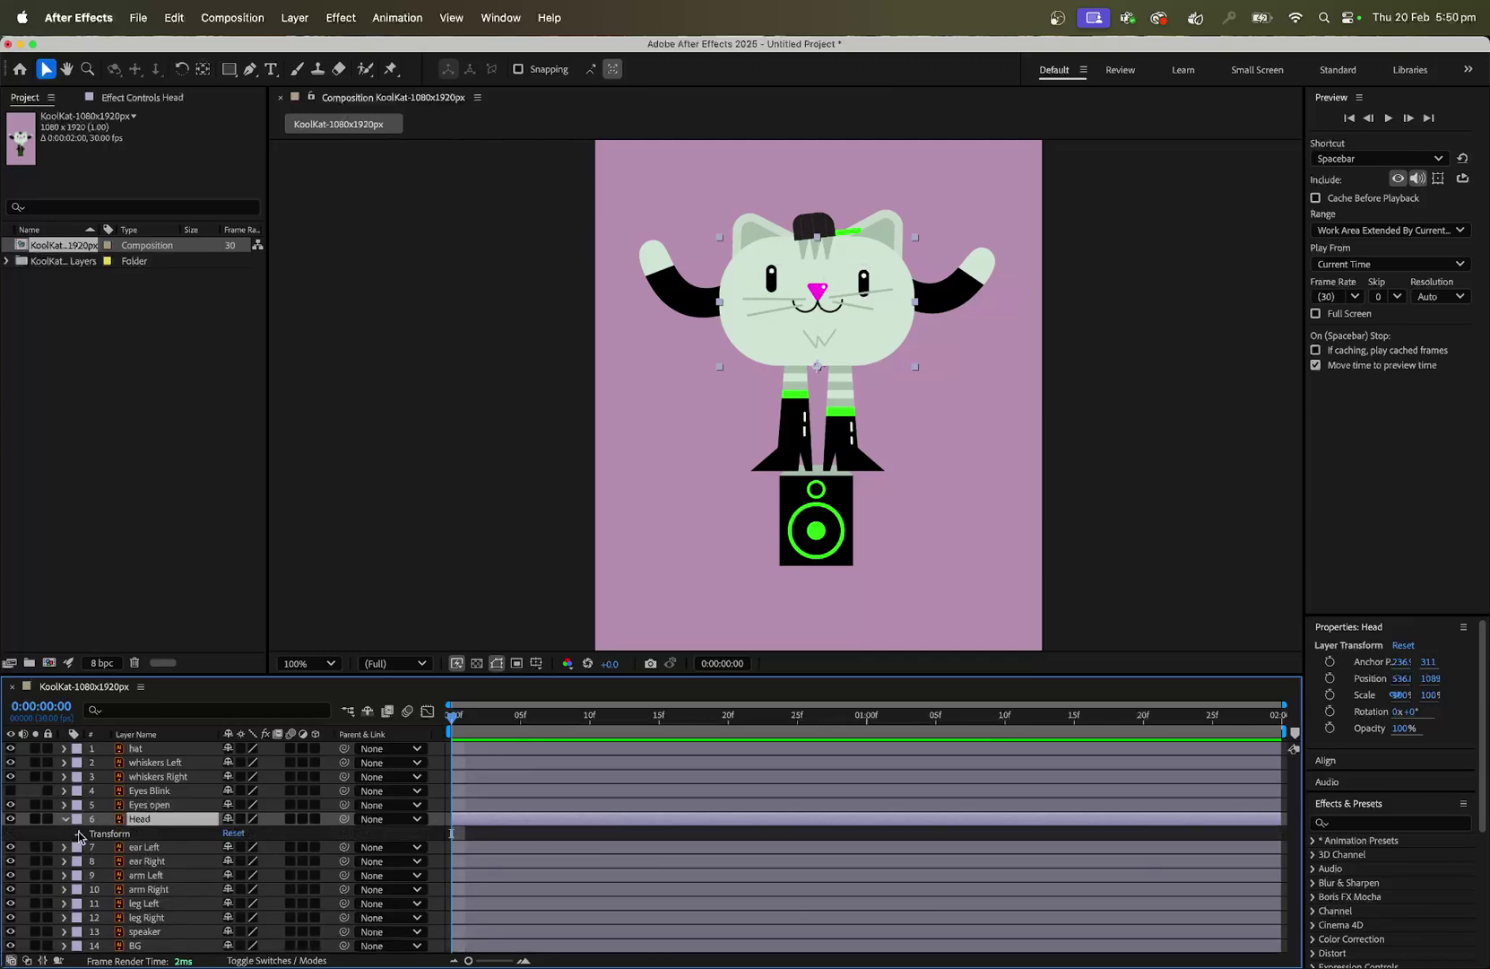
pyautogui.click(79, 833)
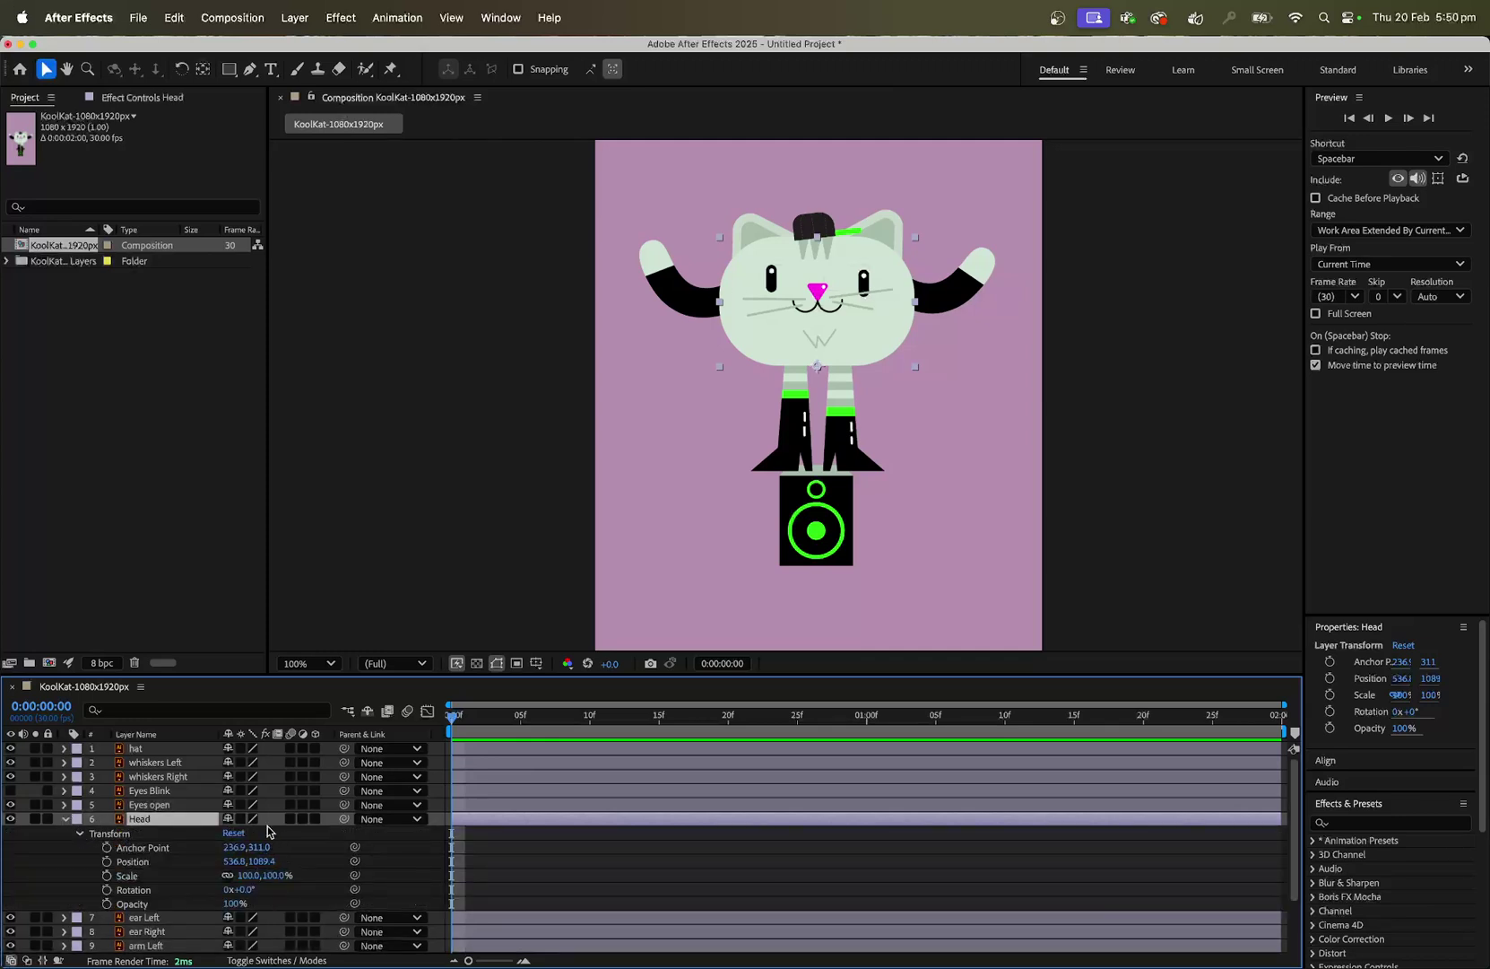
pyautogui.click(64, 819)
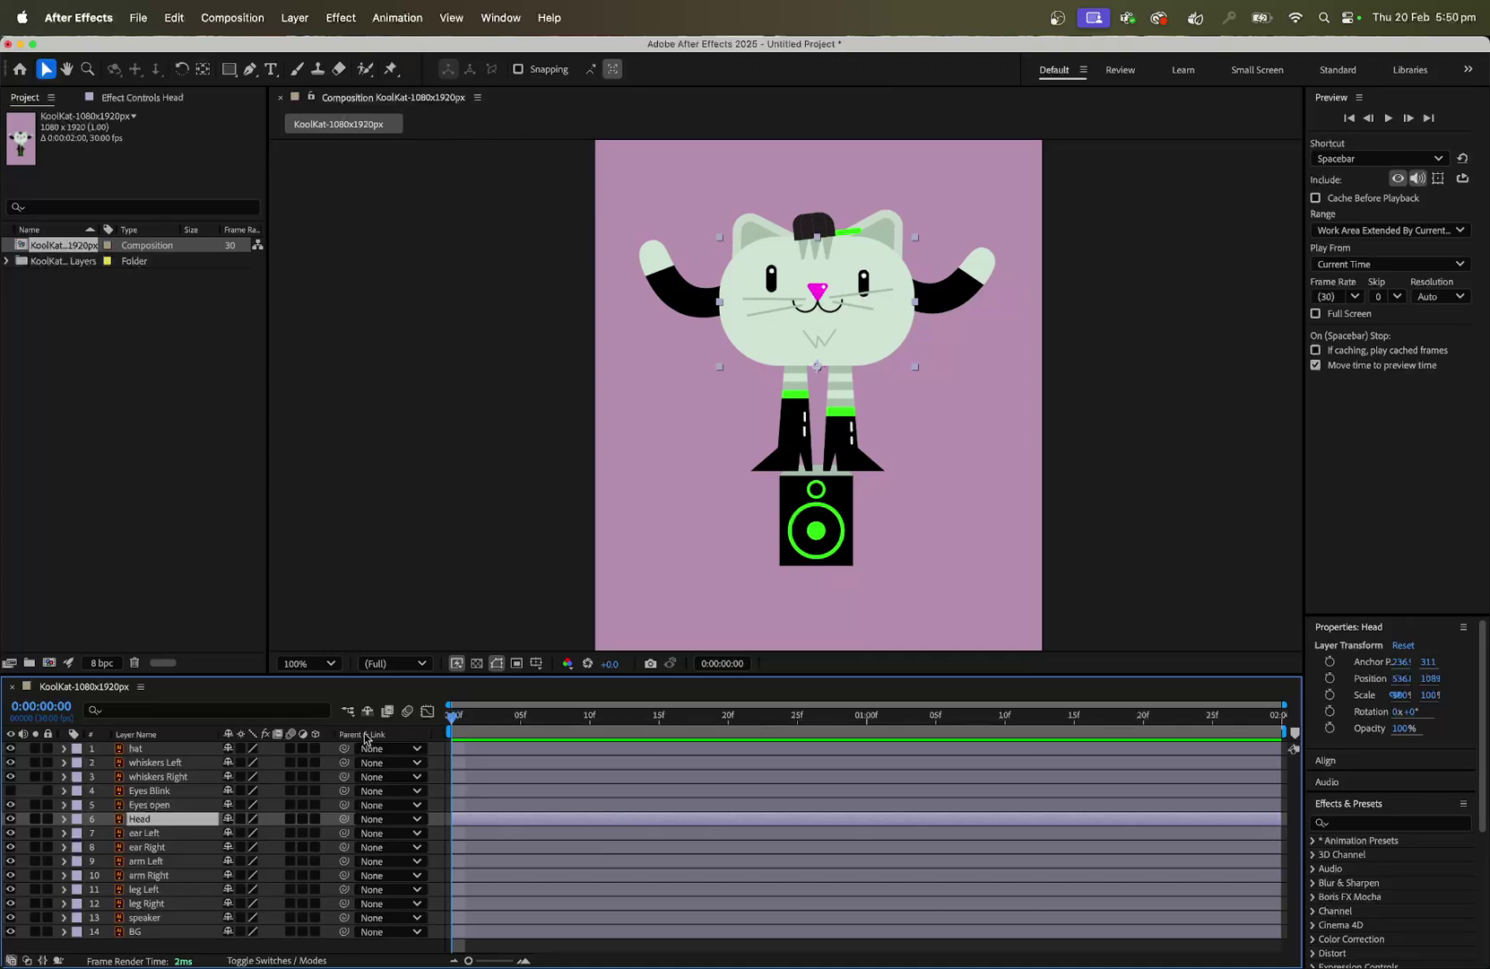
# Review which timeline columns can be shown or hidden, without changing any
pyautogui.rightClick(412, 738)
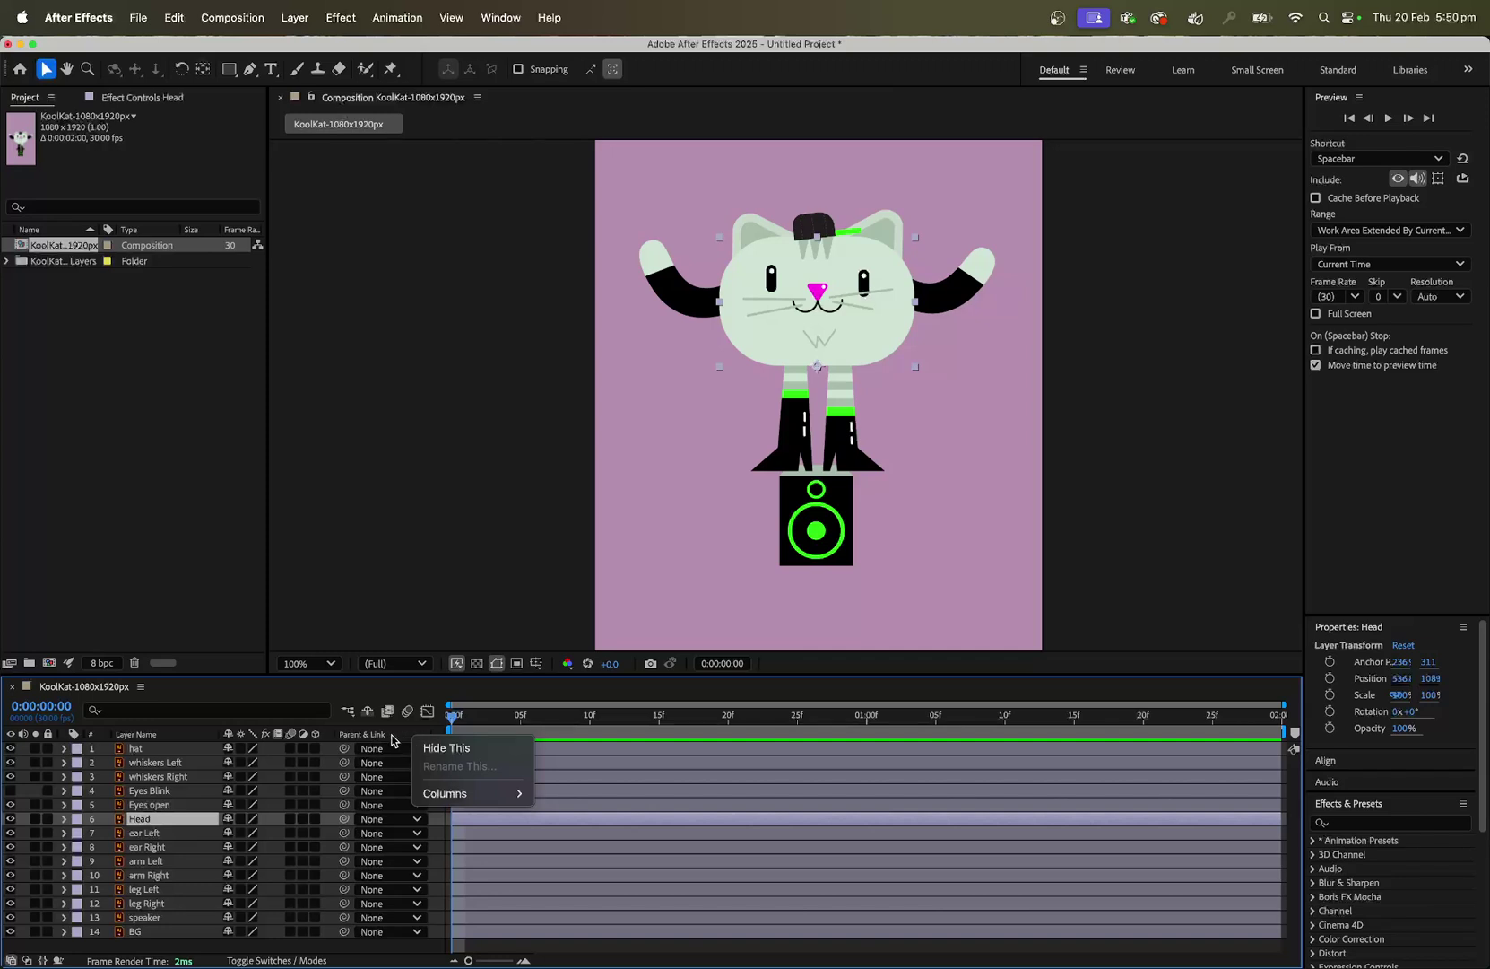
pyautogui.moveTo(454, 794)
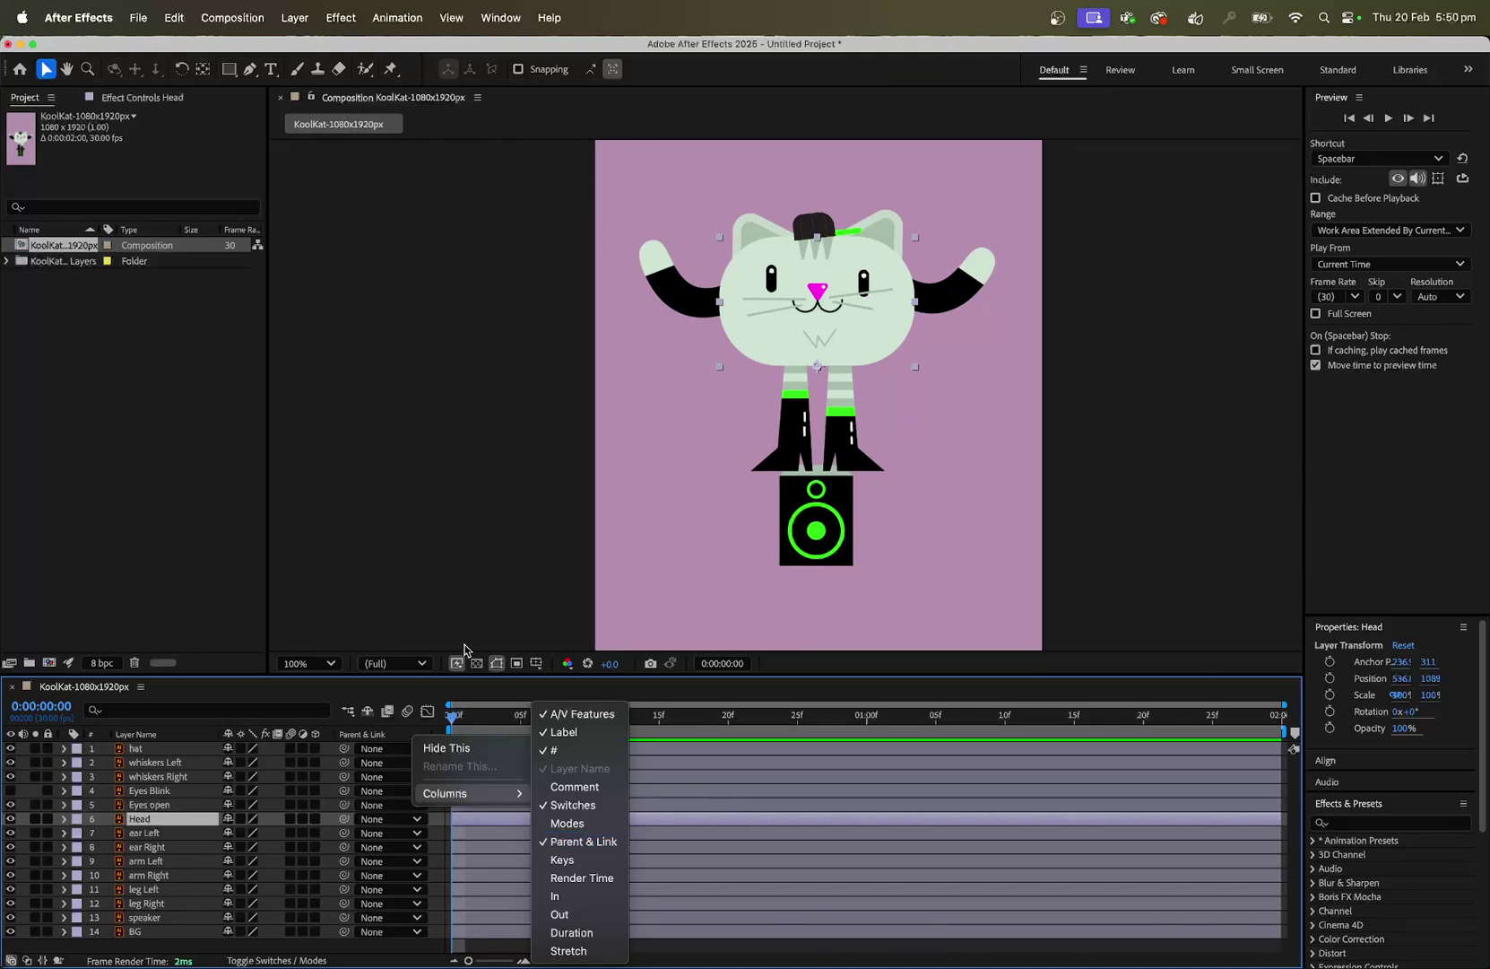
pyautogui.click(362, 703)
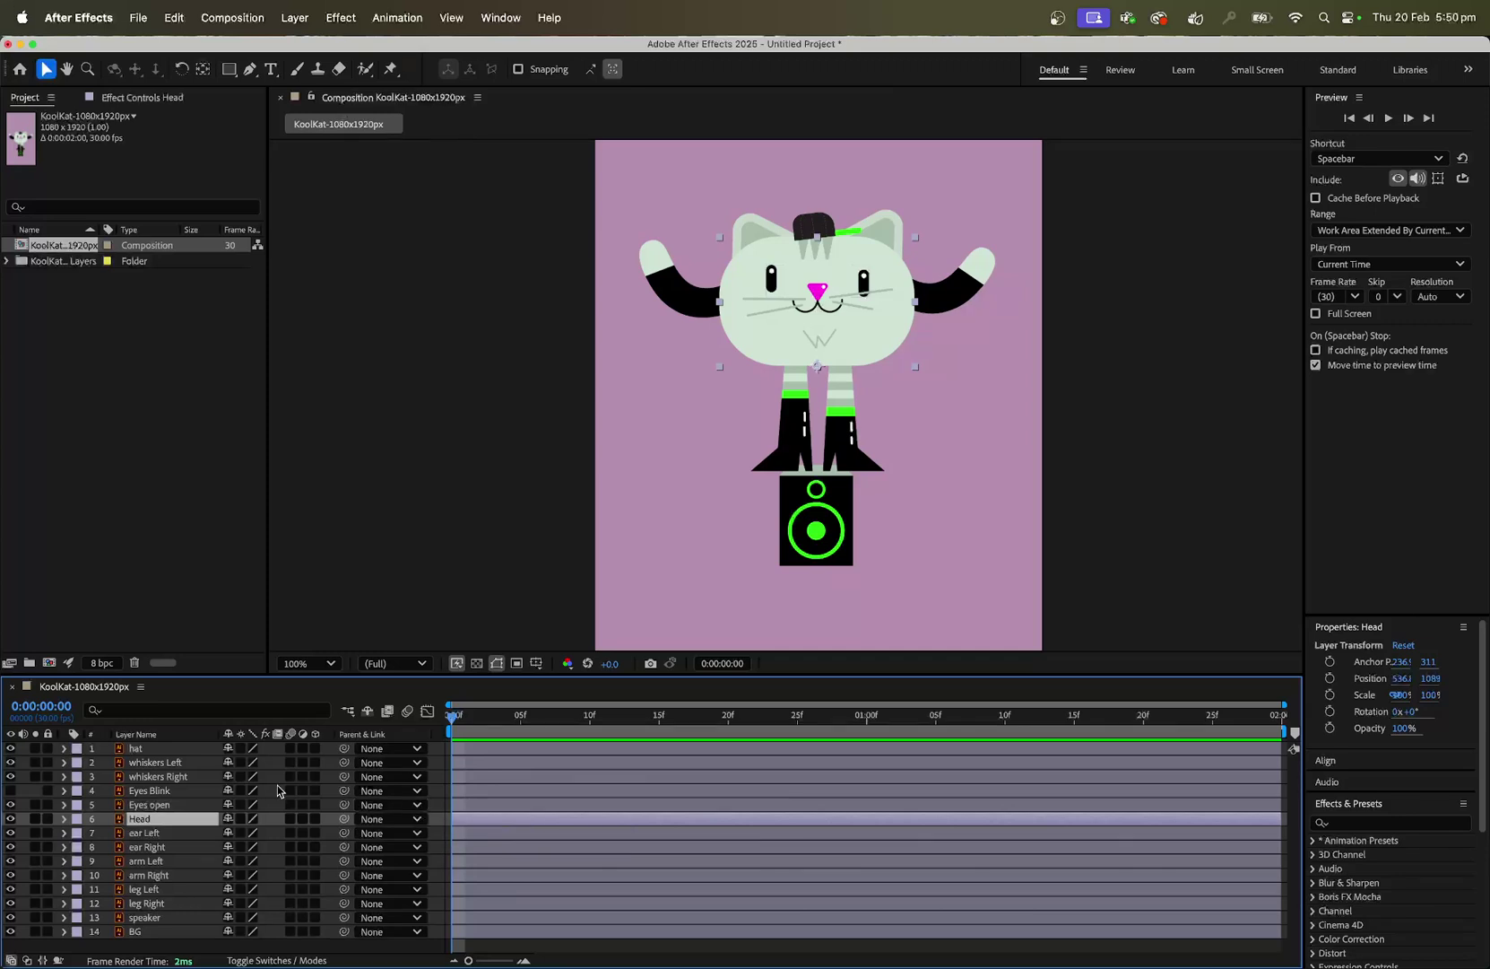
# Parent the hat layer to the Head layer
pyautogui.click(154, 750)
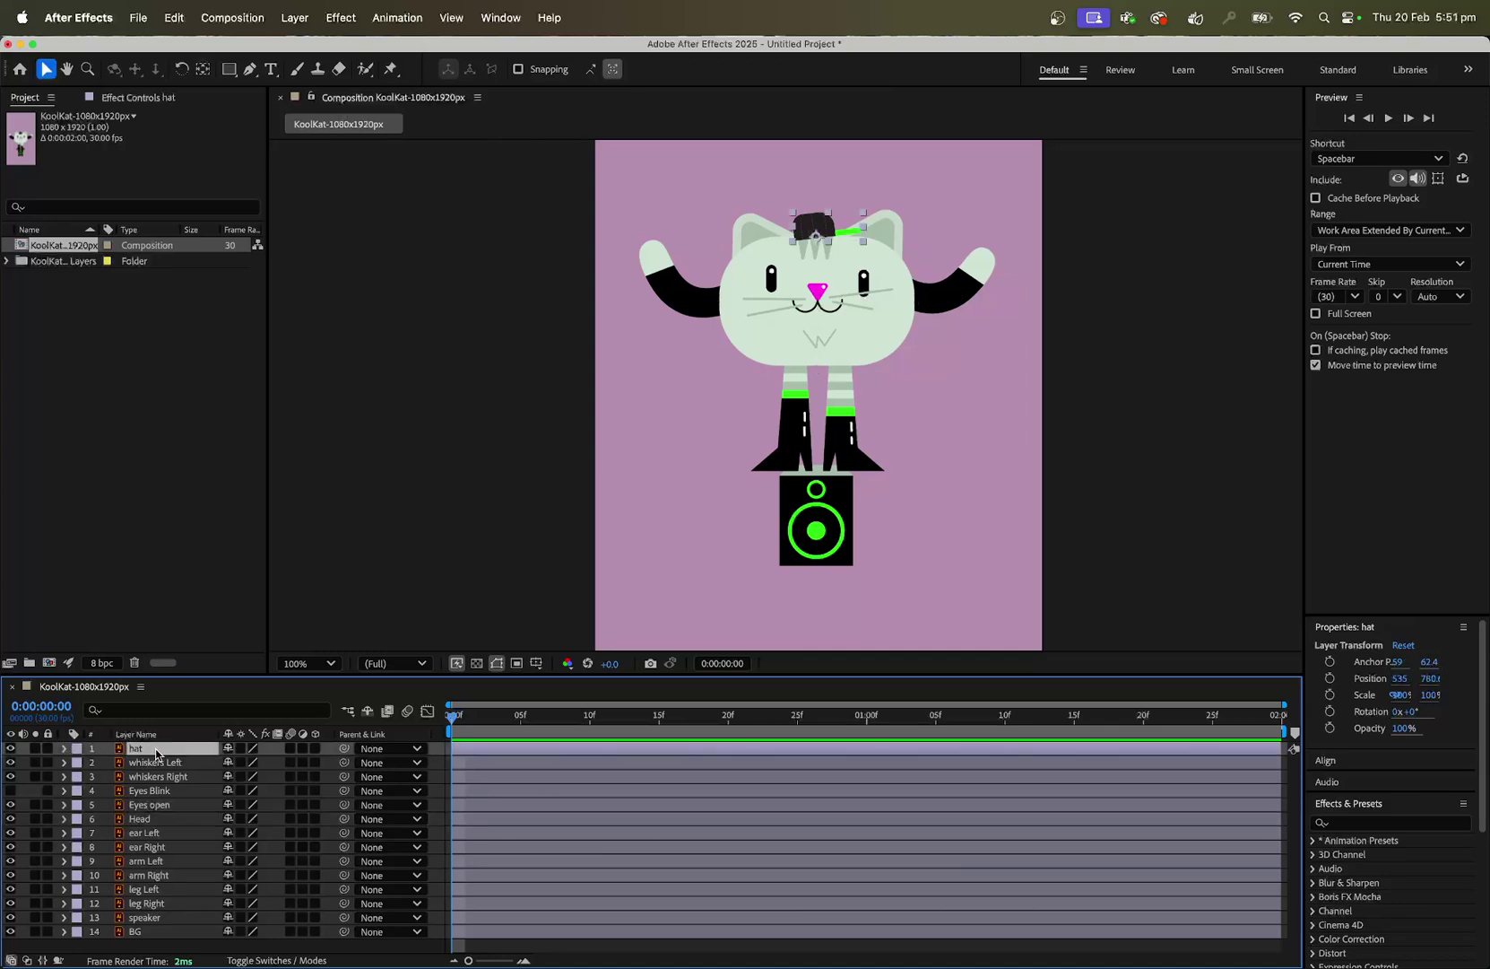
pyautogui.click(417, 750)
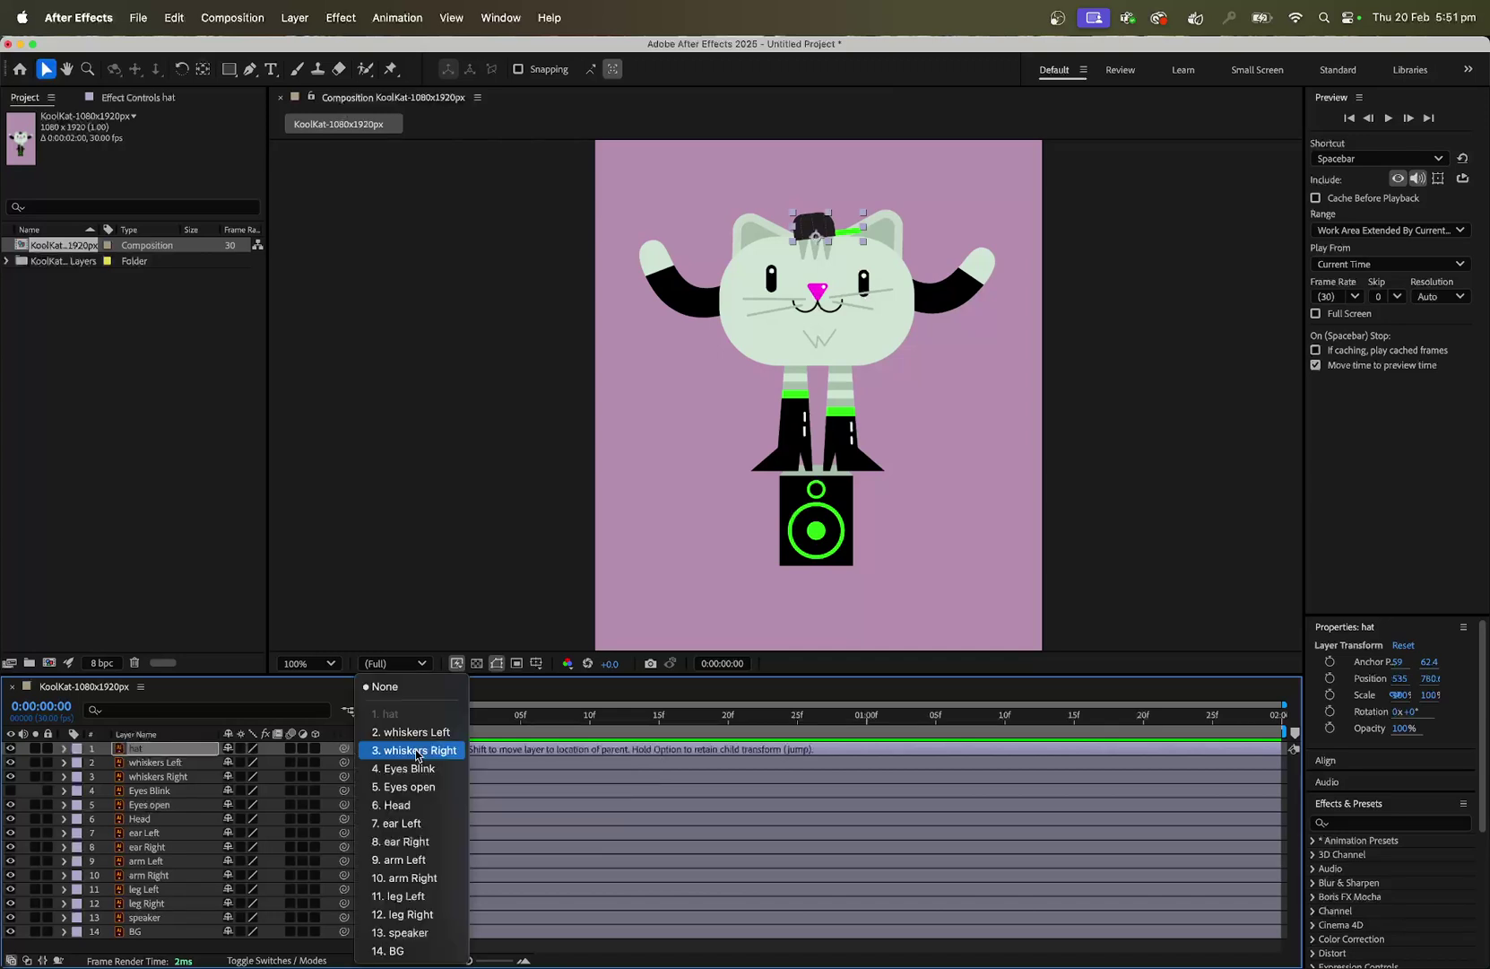
pyautogui.click(415, 805)
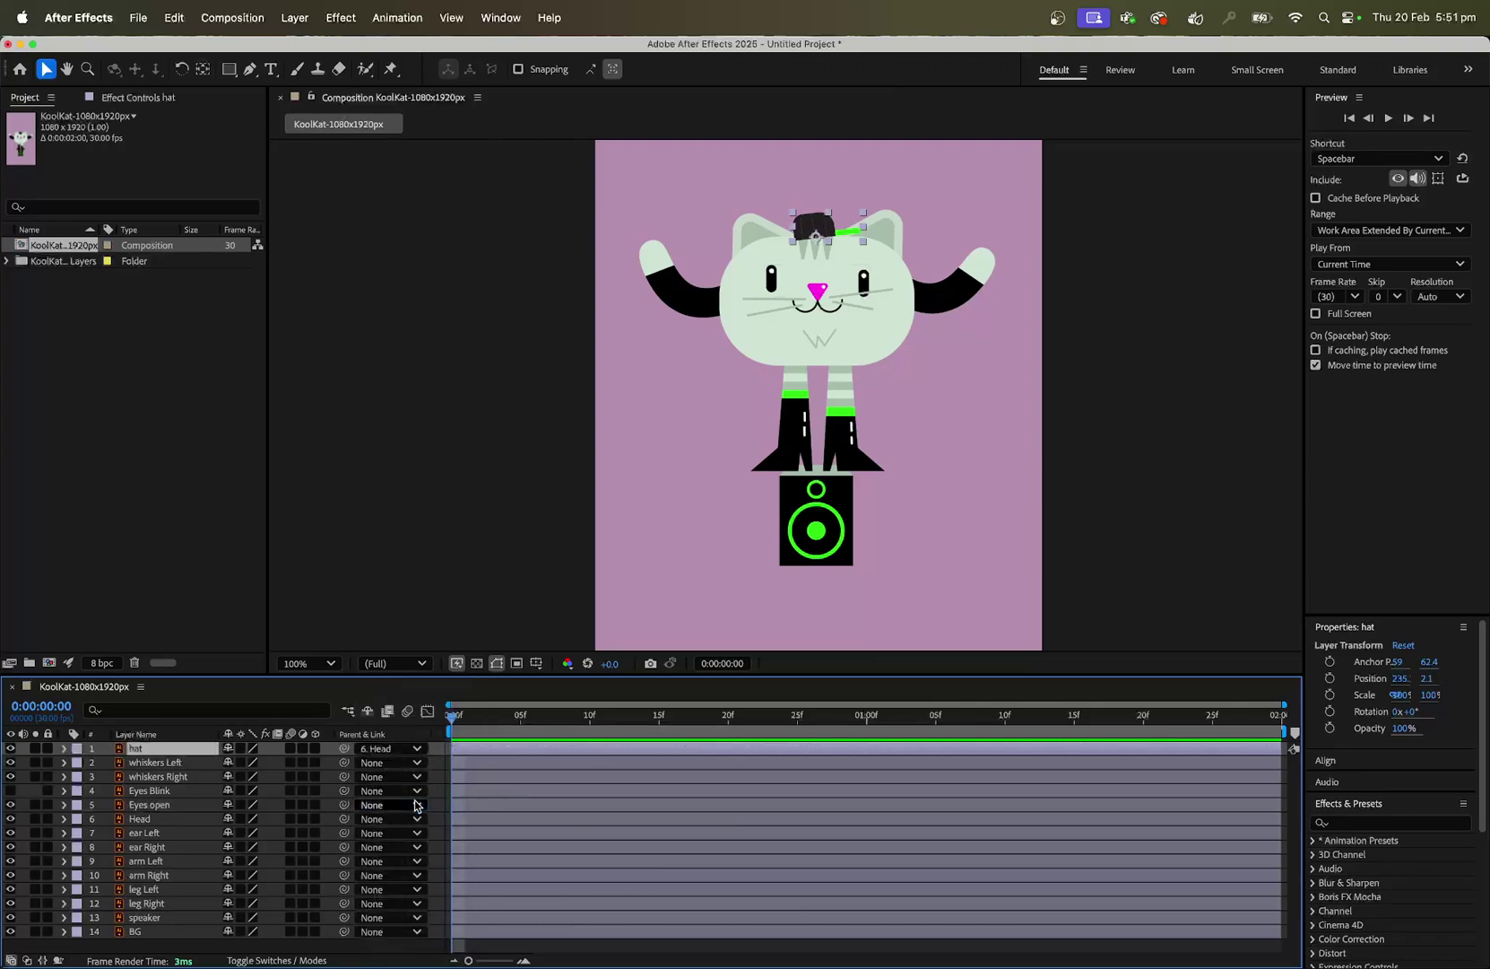
# Test the hat's parenting by moving the Head up and to the left, and undo the move
pyautogui.click(165, 823)
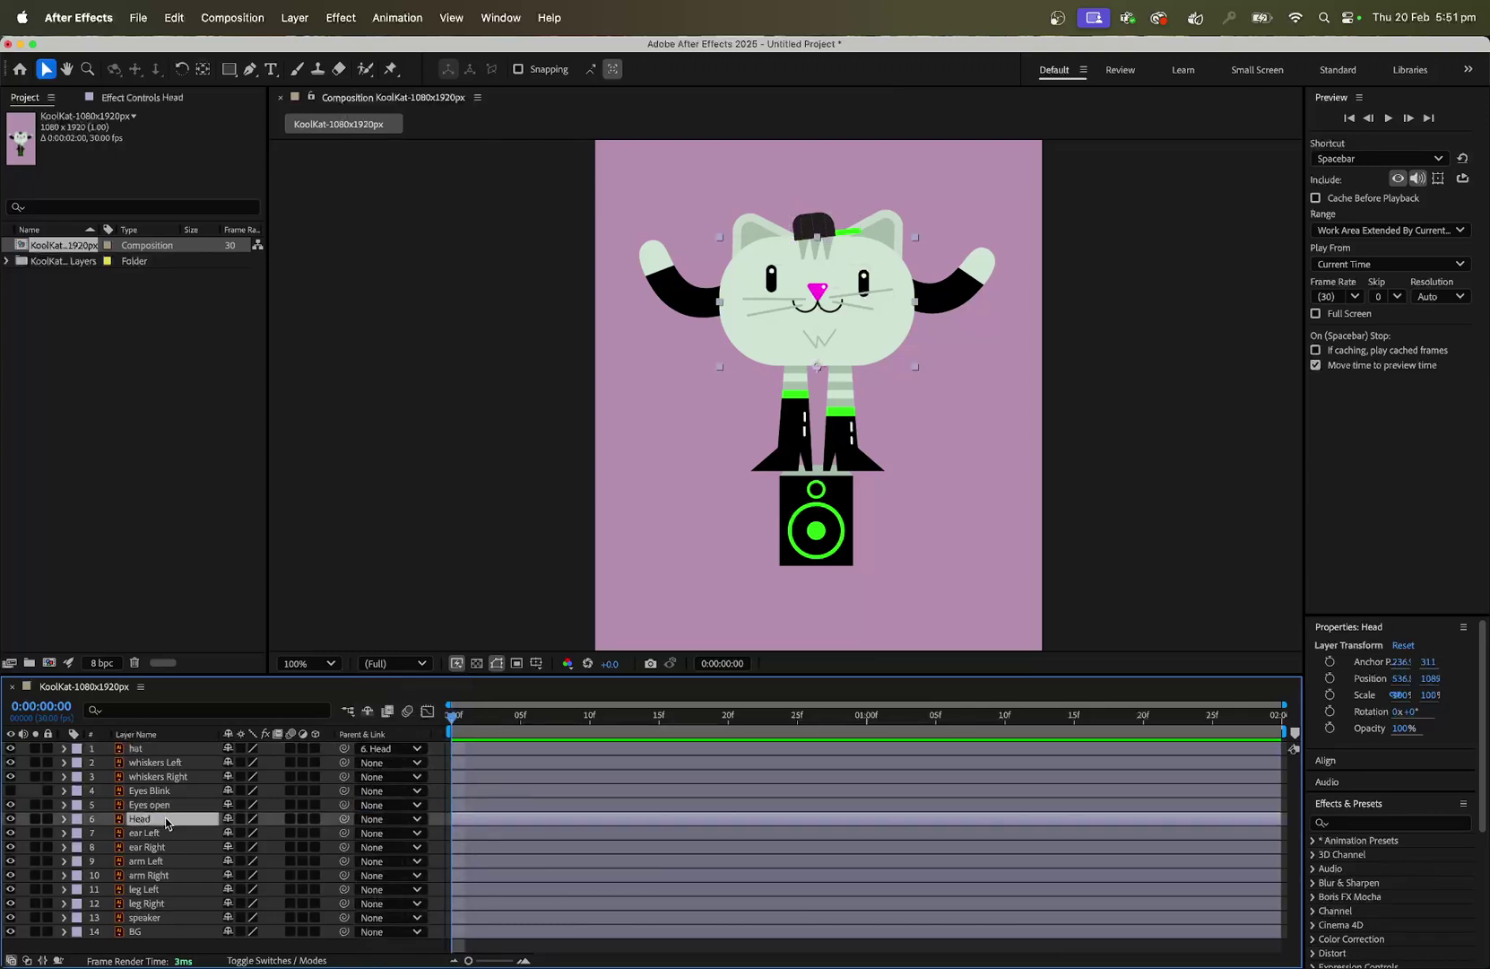
pyautogui.click(750, 337)
pyautogui.moveTo(749, 337)
pyautogui.mouseDown()
pyautogui.moveTo(746, 366)
pyautogui.moveTo(735, 354)
pyautogui.moveTo(766, 350)
pyautogui.moveTo(757, 321)
pyautogui.moveTo(776, 341)
pyautogui.moveTo(737, 347)
pyautogui.moveTo(762, 330)
pyautogui.moveTo(772, 353)
pyautogui.moveTo(751, 332)
pyautogui.mouseUp()
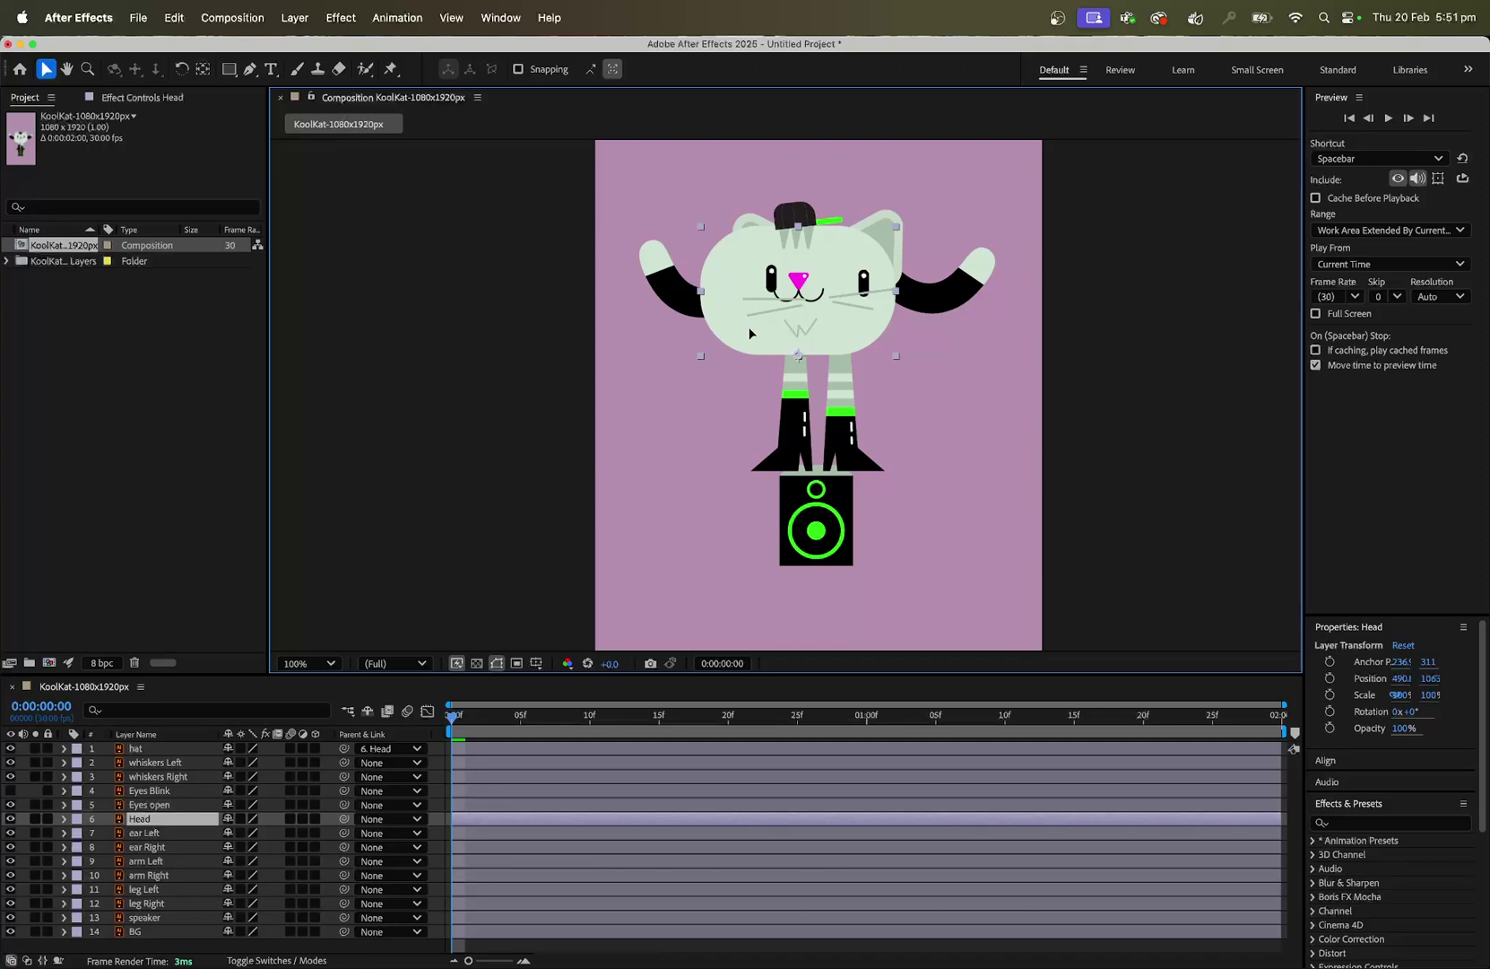
pyautogui.press('super+z')
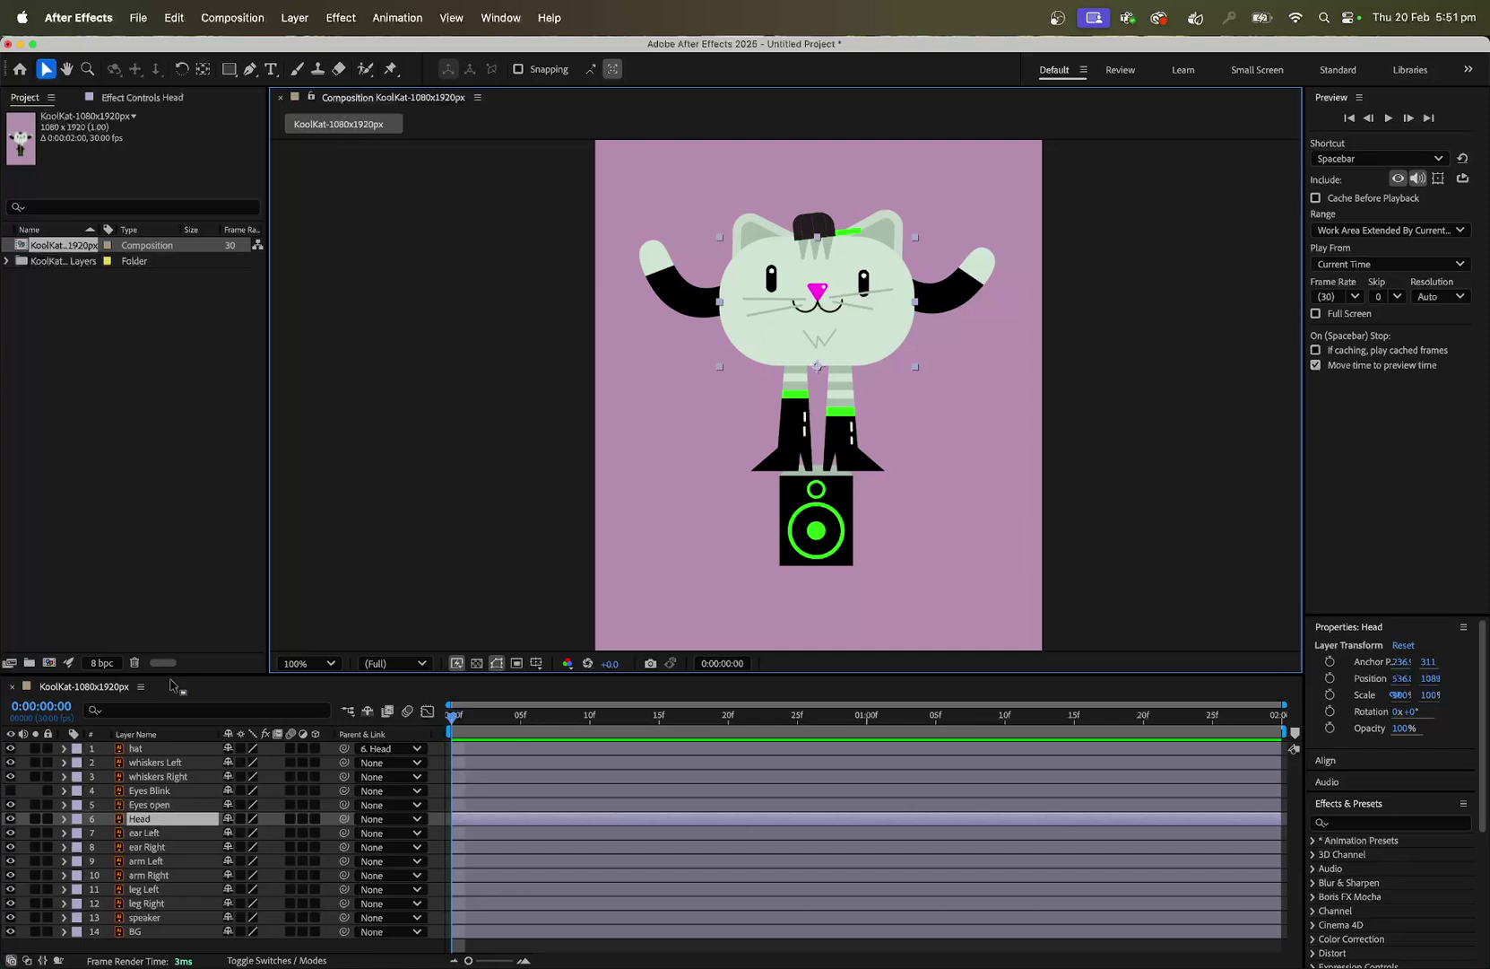
# Parent both the whiskers Left and whiskers Right layers to the Head layer
pyautogui.click(165, 763)
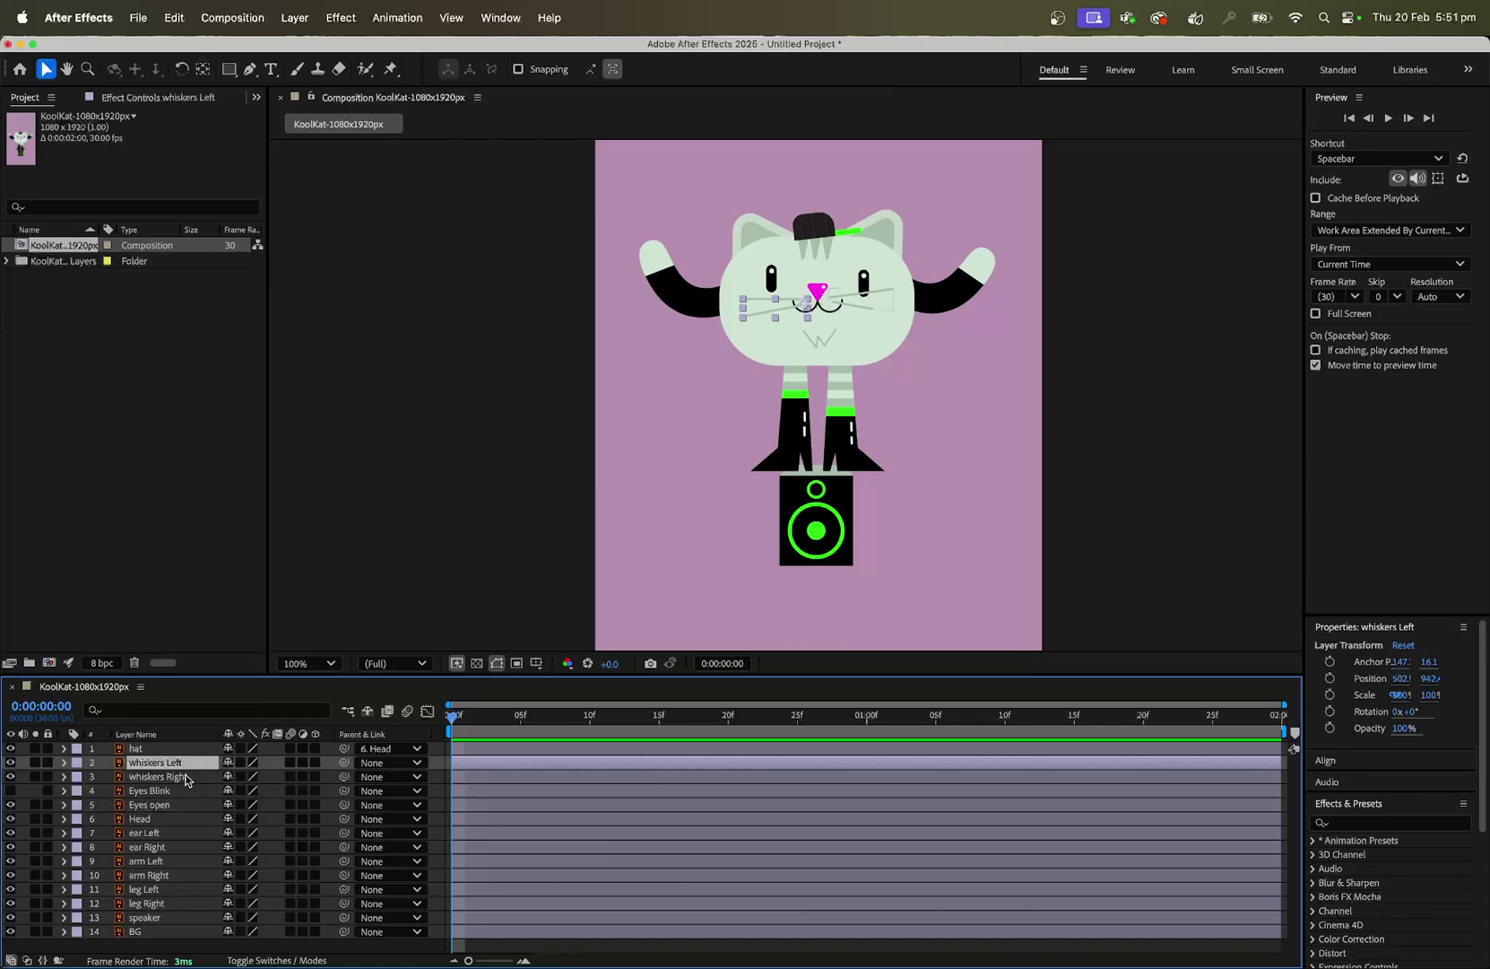
pyautogui.keyDown('shift'); pyautogui.click(186, 776); pyautogui.keyUp('shift')
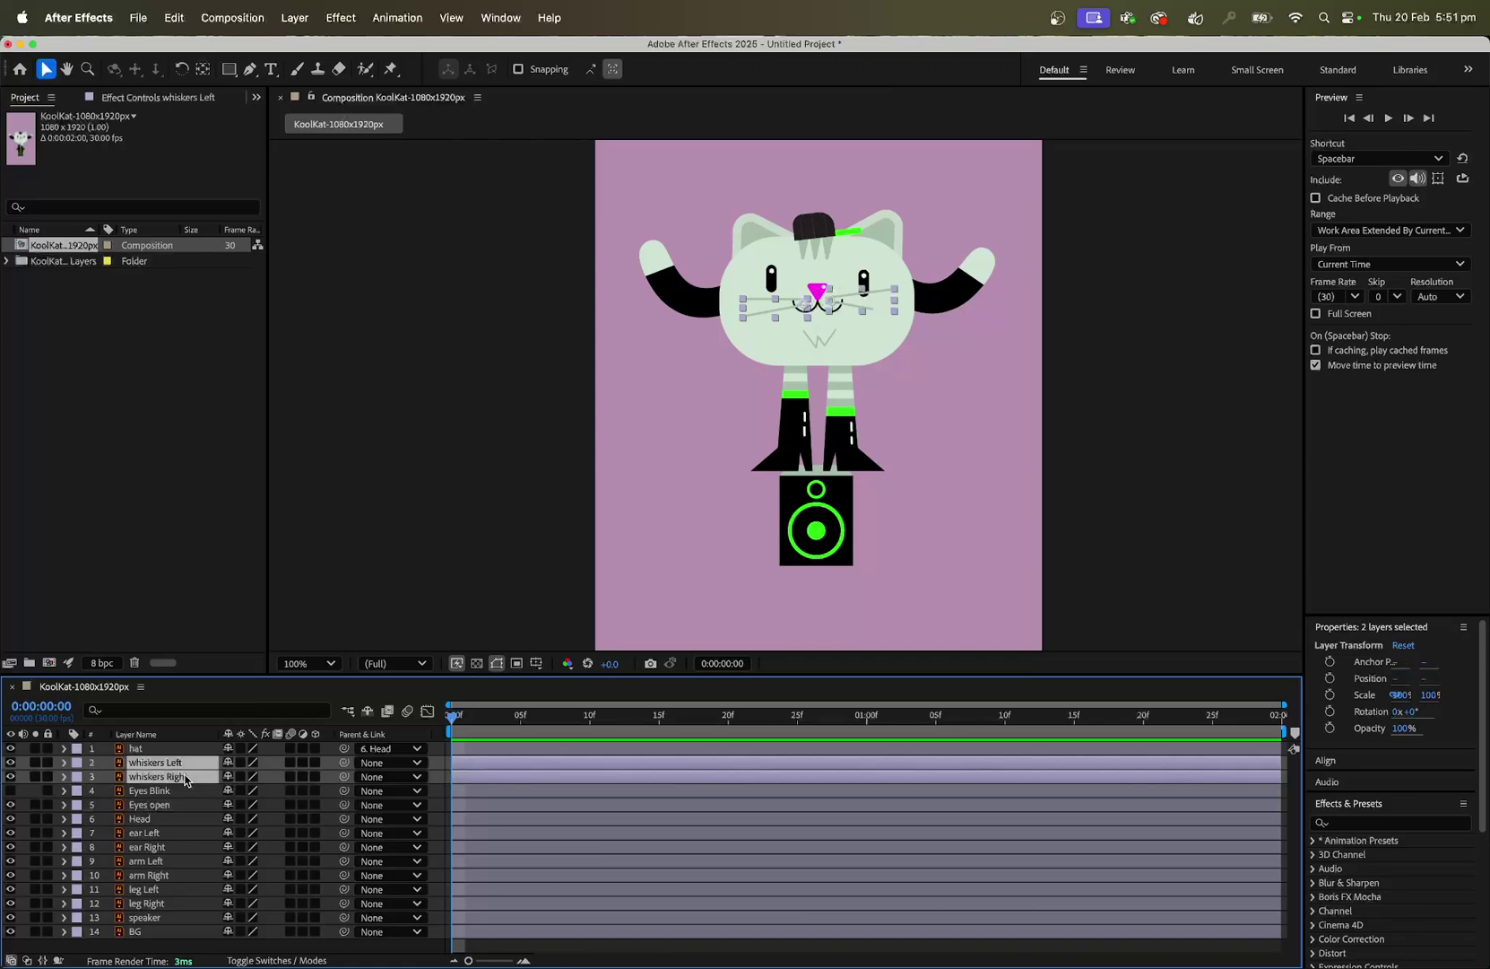
pyautogui.click(401, 764)
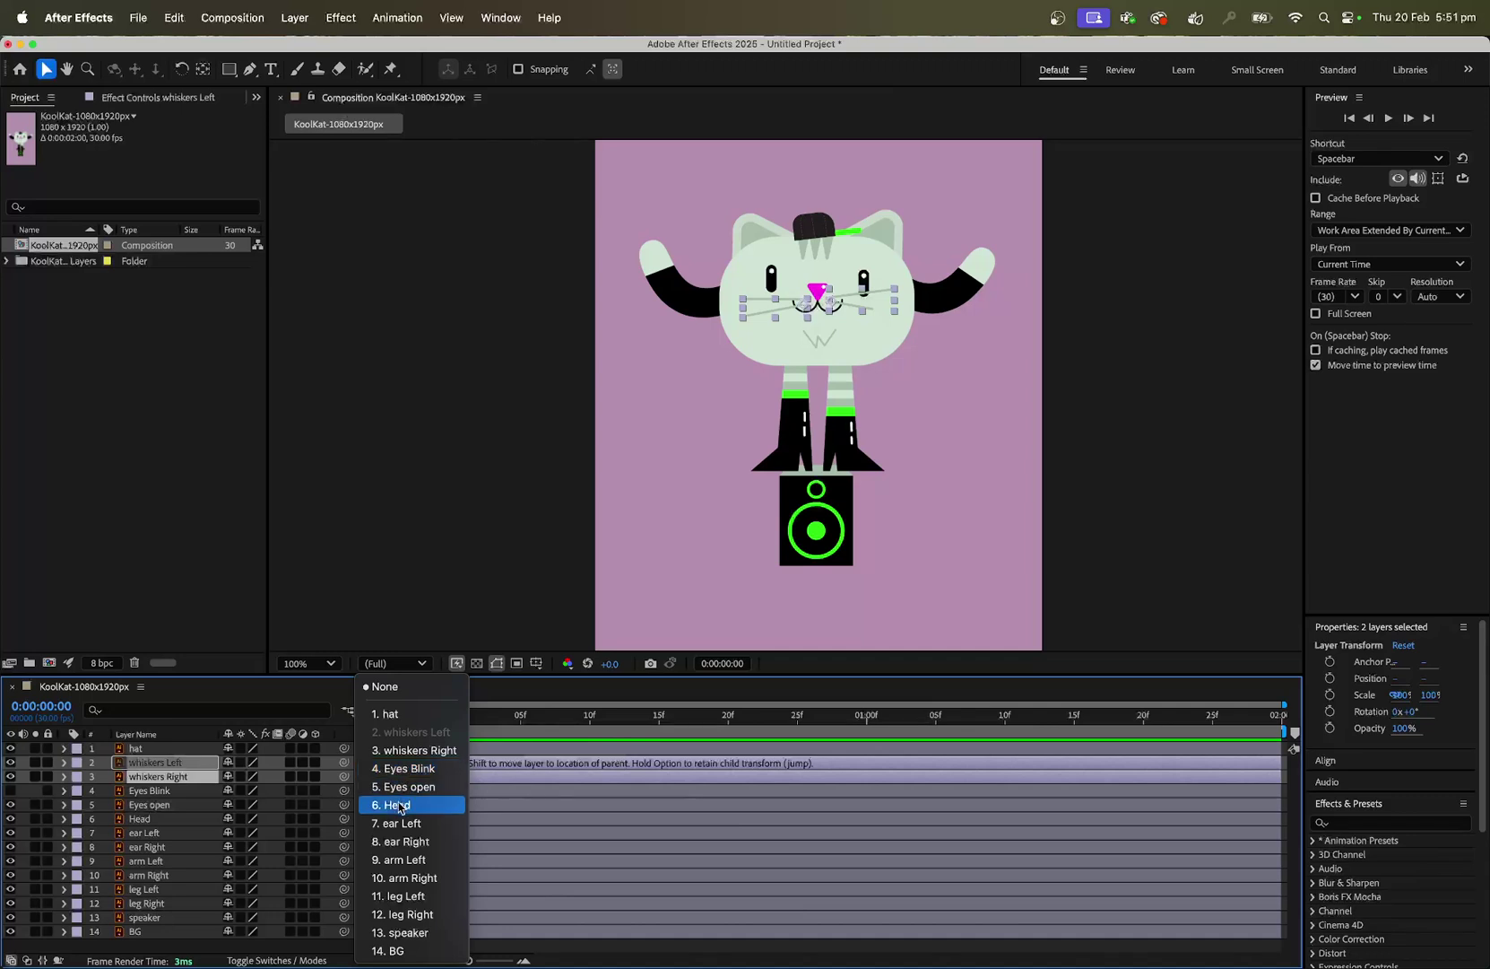
pyautogui.click(401, 805)
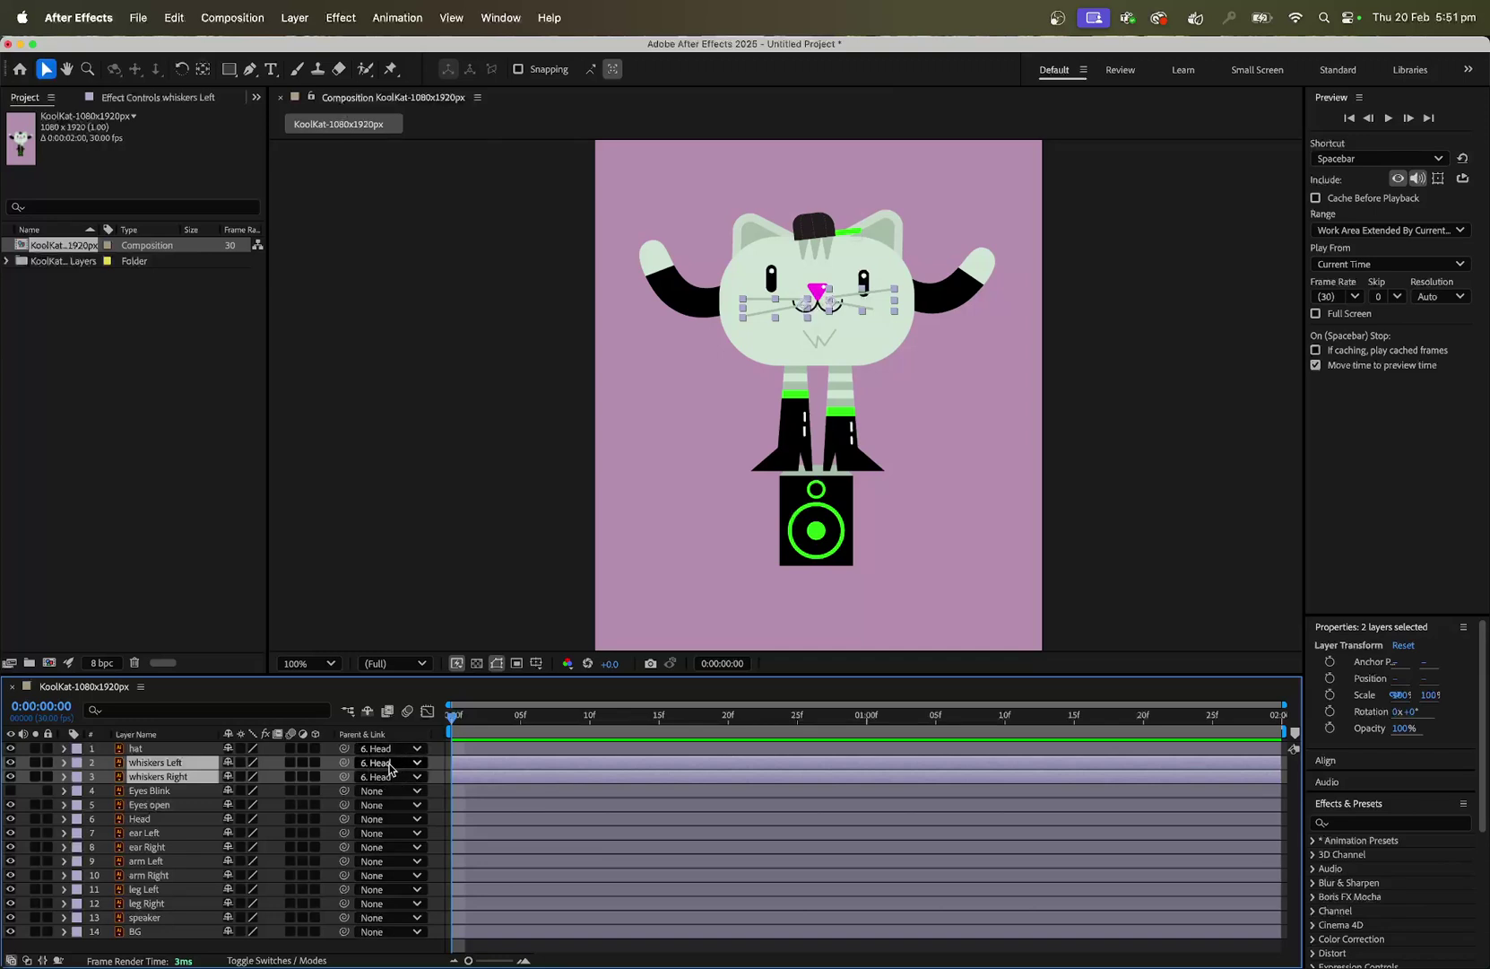
# Parent the Eyes Blink and Eyes open layers together to the Head layer using the parent pick whip
pyautogui.click(157, 794)
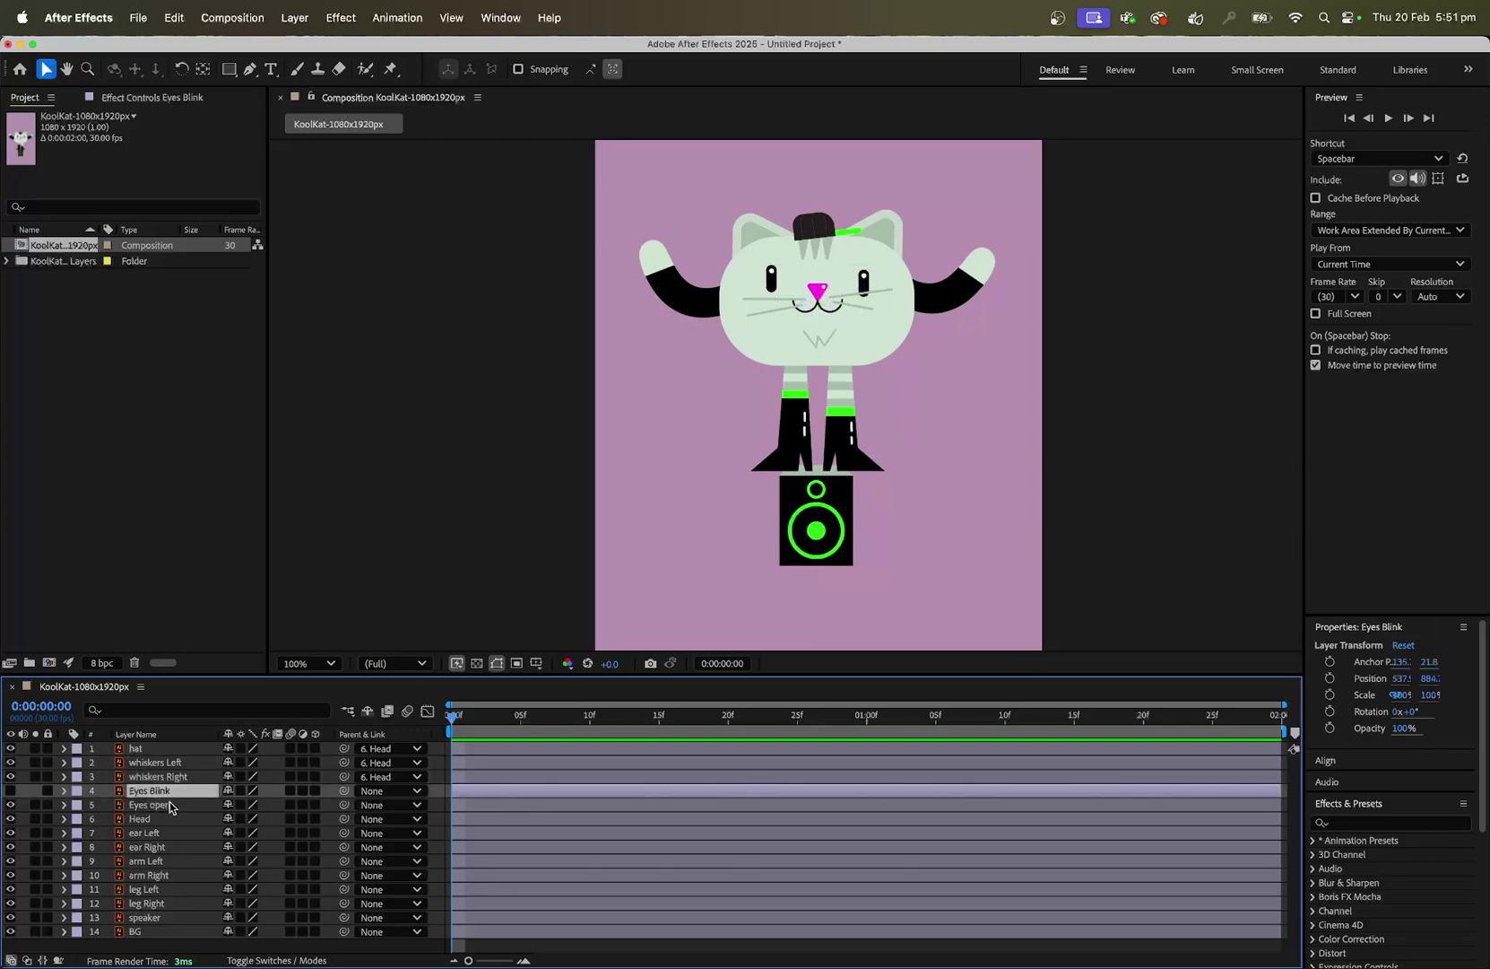
pyautogui.keyDown('shift'); pyautogui.click(167, 806); pyautogui.keyUp('shift')
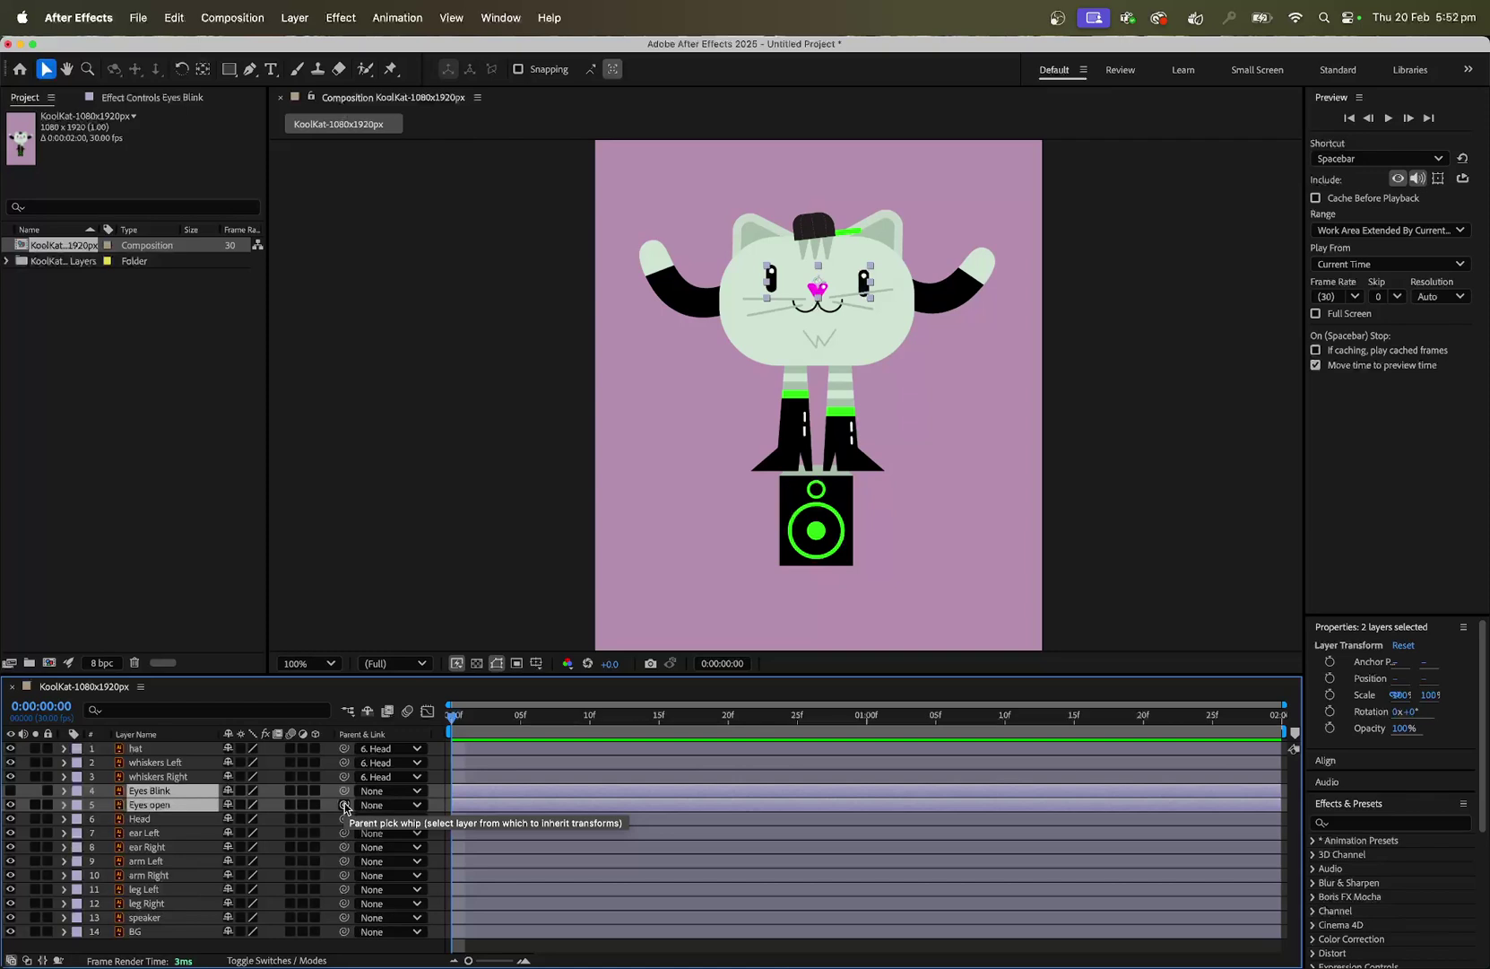
pyautogui.moveTo(345, 808); pyautogui.dragTo(182, 818)
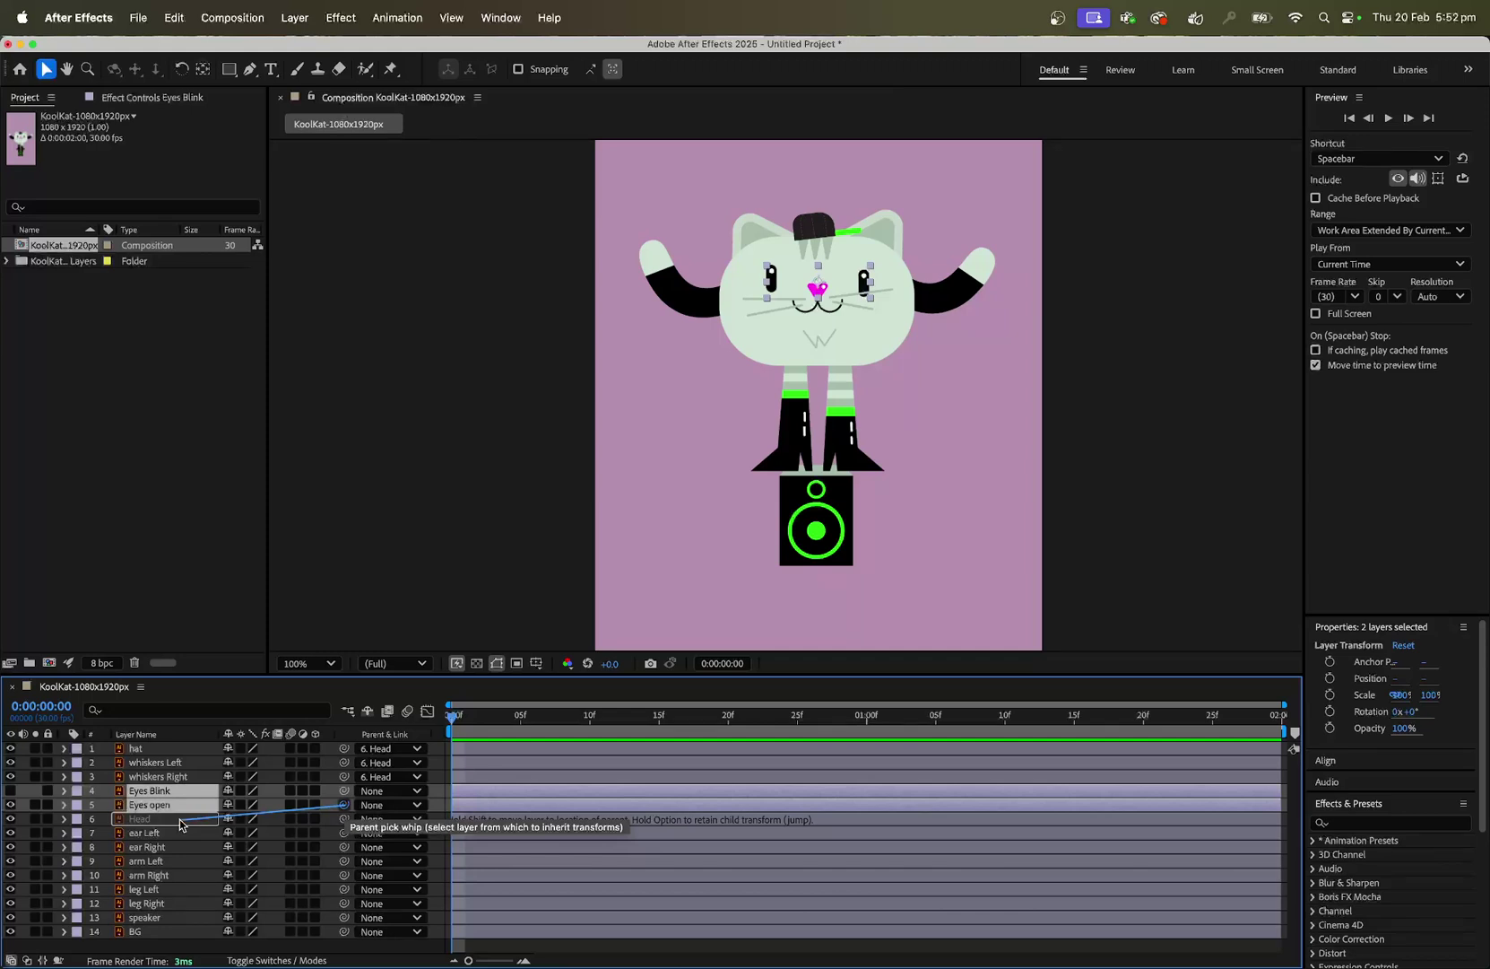
pyautogui.moveTo(180, 819); pyautogui.dragTo(179, 819)
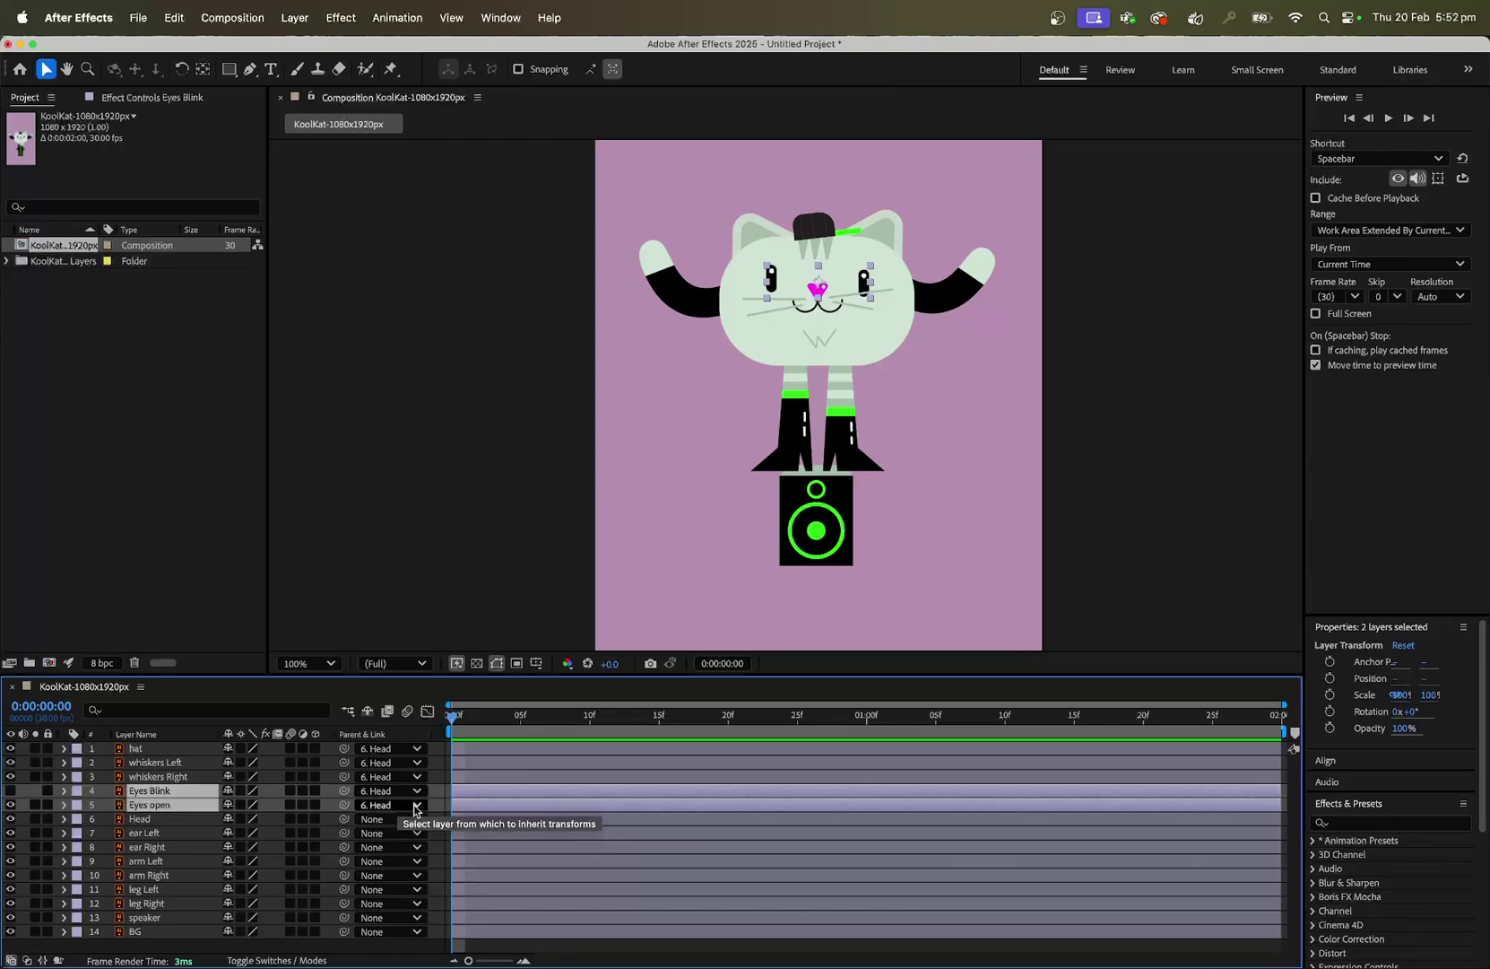
# Parent the ear, arm and leg layers for both sides to the Head layer in one go with the pick whip
pyautogui.click(159, 837)
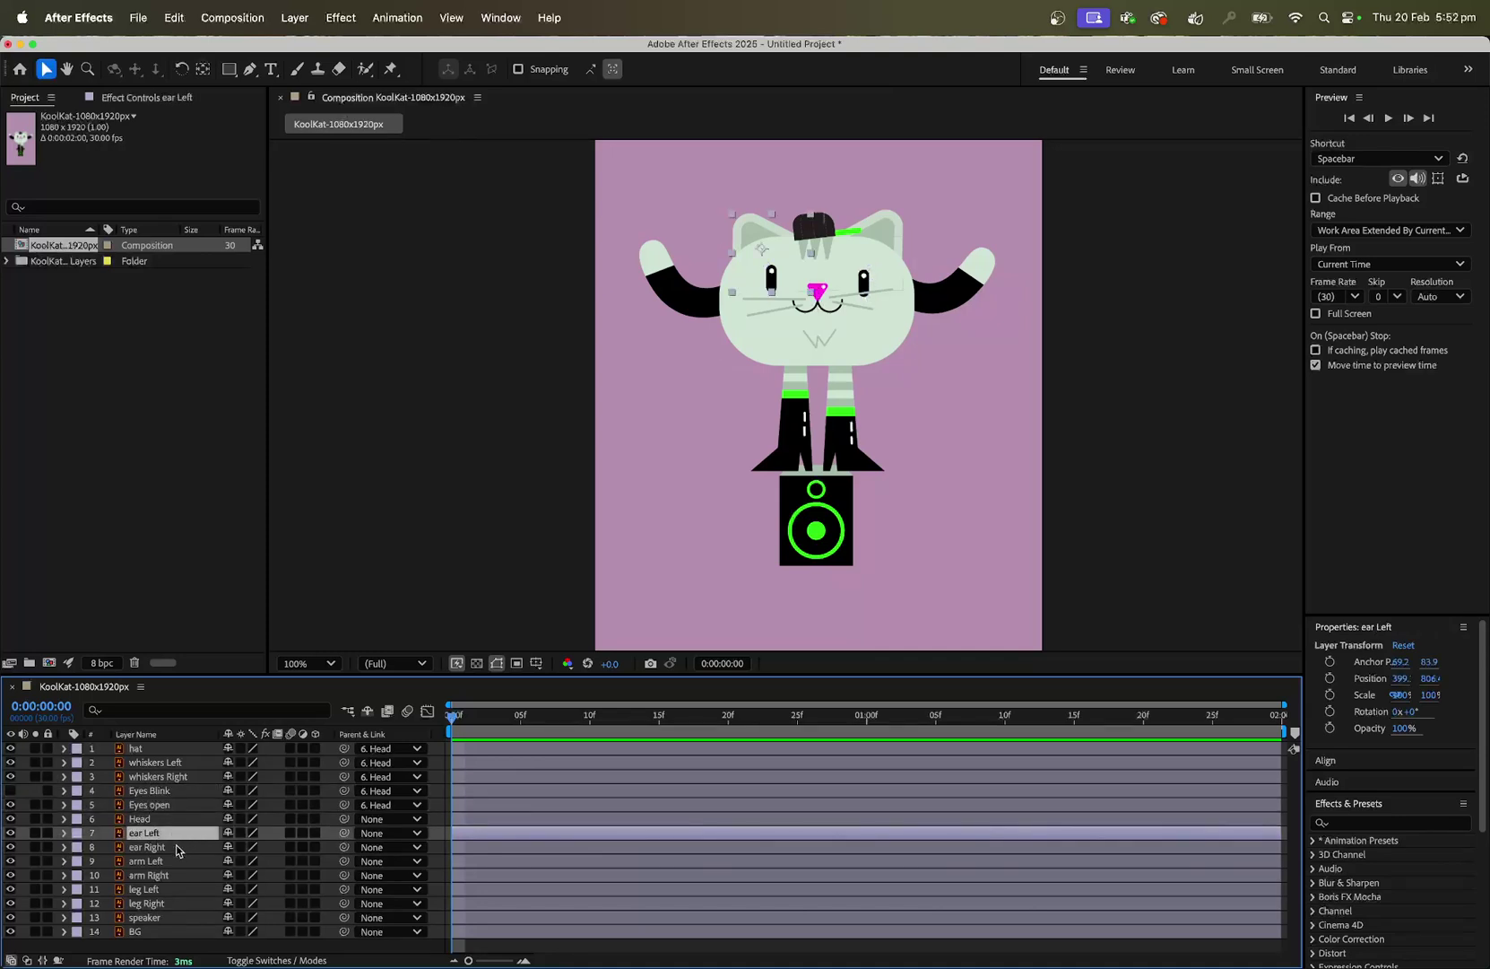
pyautogui.keyDown('shift'); pyautogui.click(177, 848); pyautogui.keyUp('shift')
pyautogui.keyDown('shift'); pyautogui.click(177, 863); pyautogui.keyUp('shift')
pyautogui.keyDown('shift'); pyautogui.click(183, 878); pyautogui.keyUp('shift')
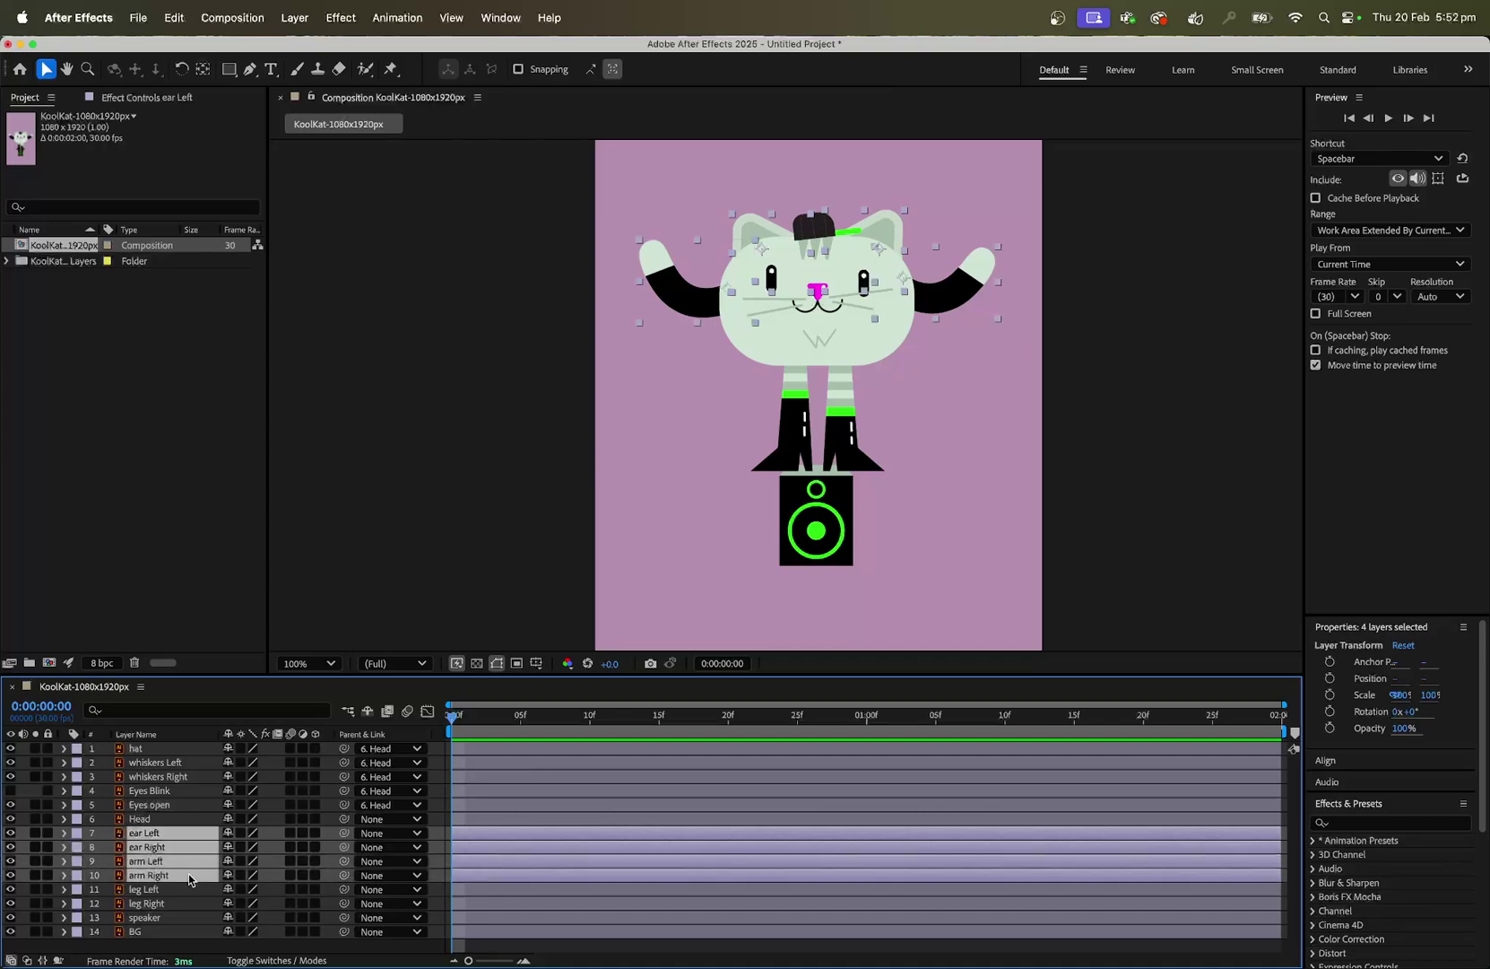
pyautogui.keyDown('shift'); pyautogui.click(188, 889); pyautogui.keyUp('shift')
pyautogui.keyDown('shift'); pyautogui.click(188, 906); pyautogui.keyUp('shift')
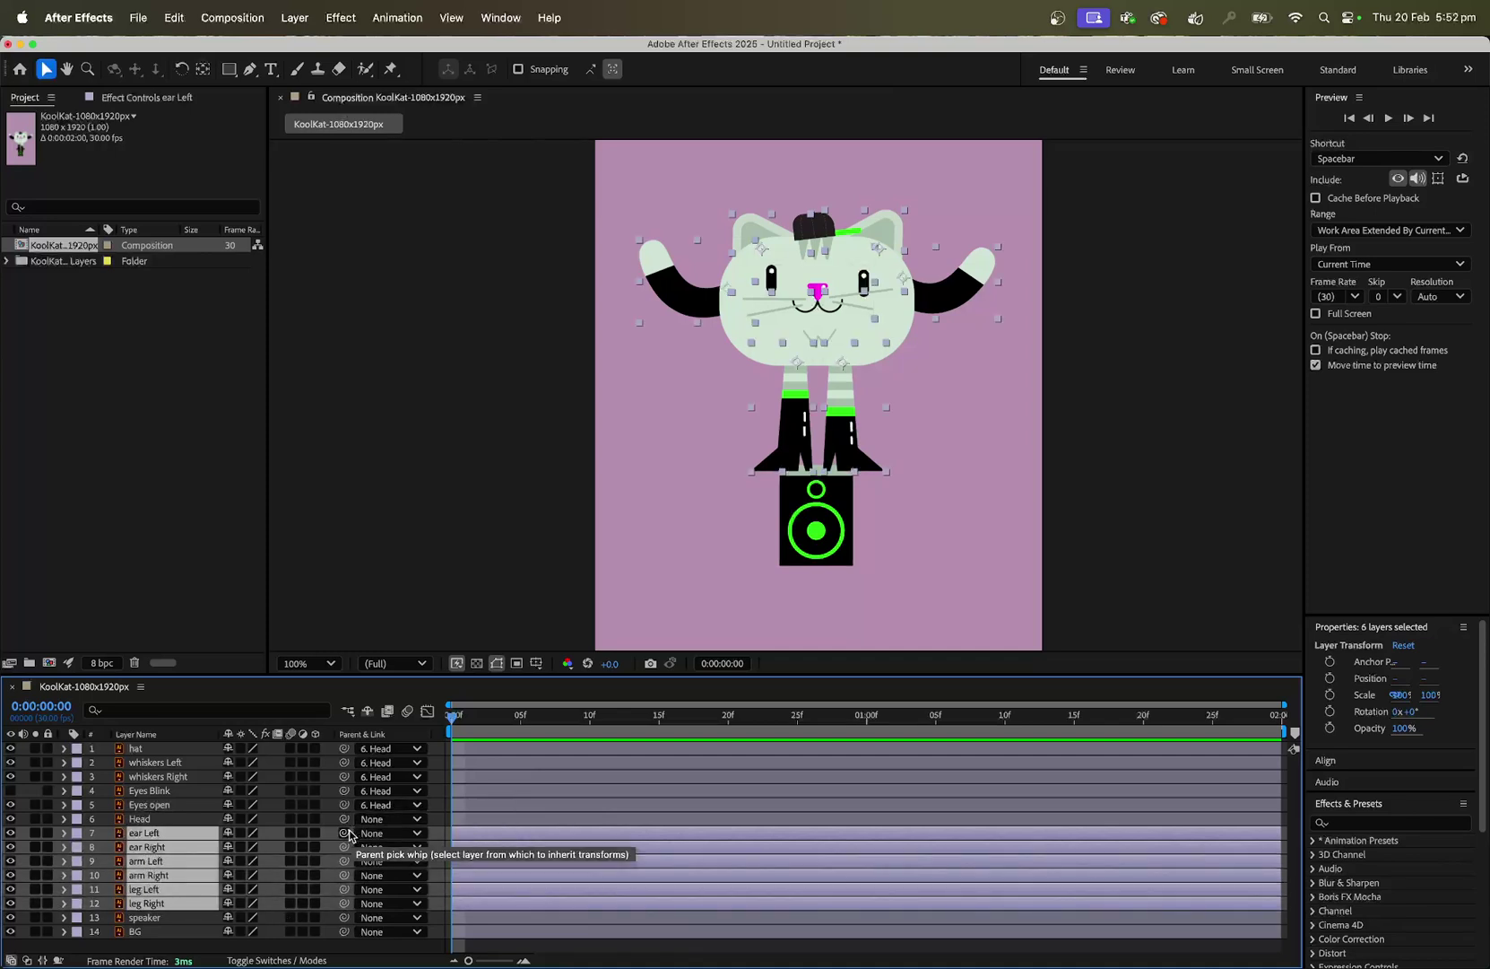
pyautogui.moveTo(346, 835); pyautogui.dragTo(186, 822)
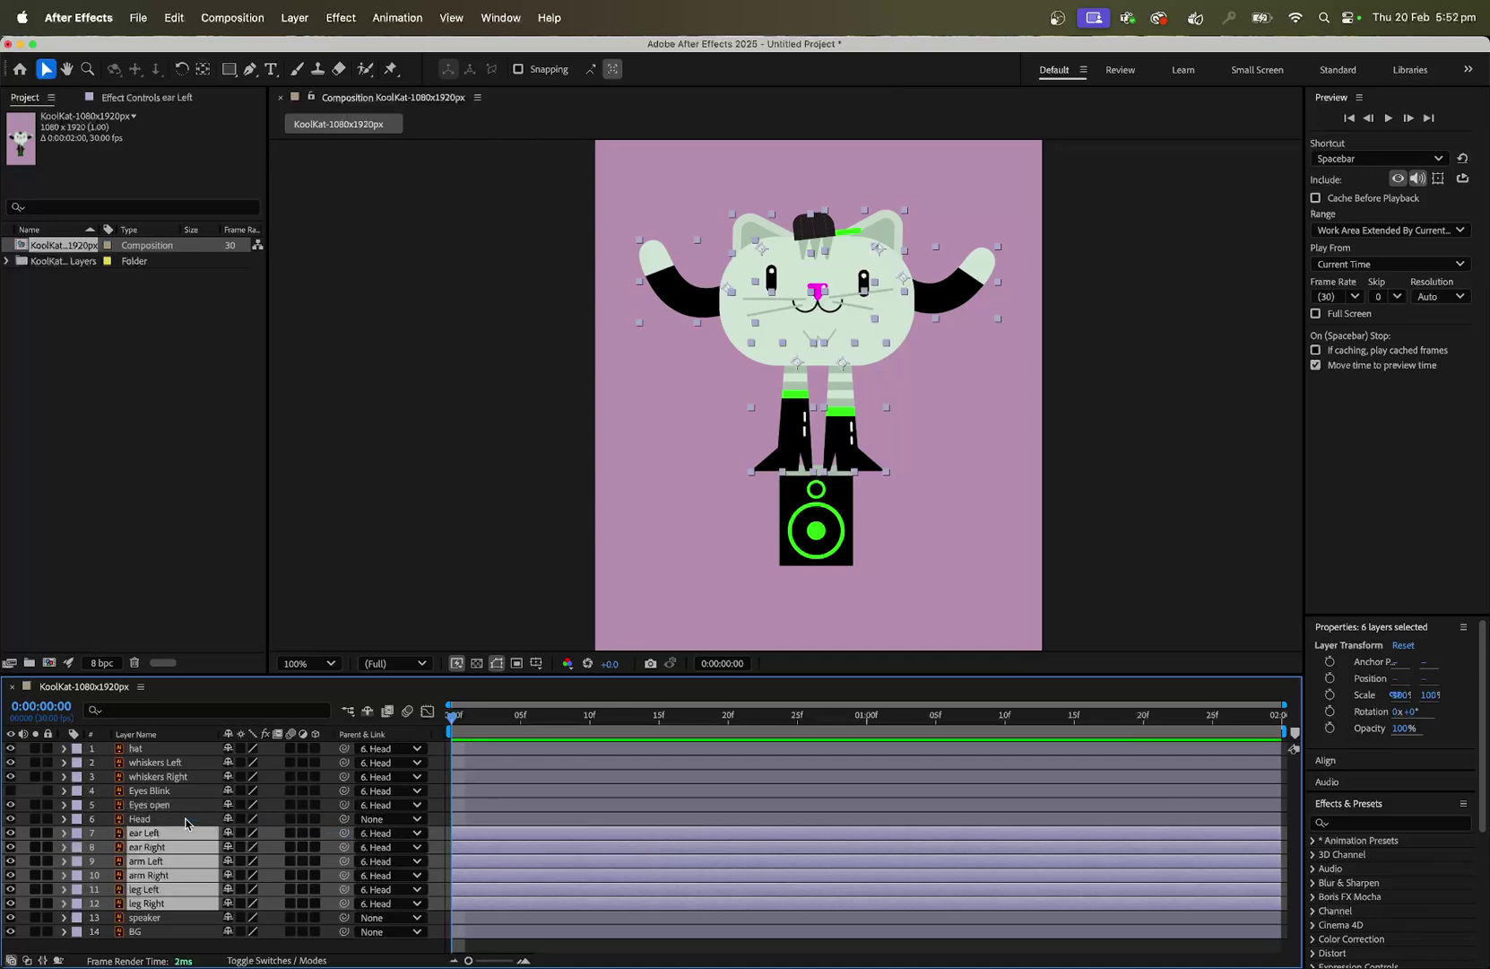
# Test the full rig by changing the Head's rotation and scale, restore the original values, and collapse its Transform properties
pyautogui.click(157, 819)
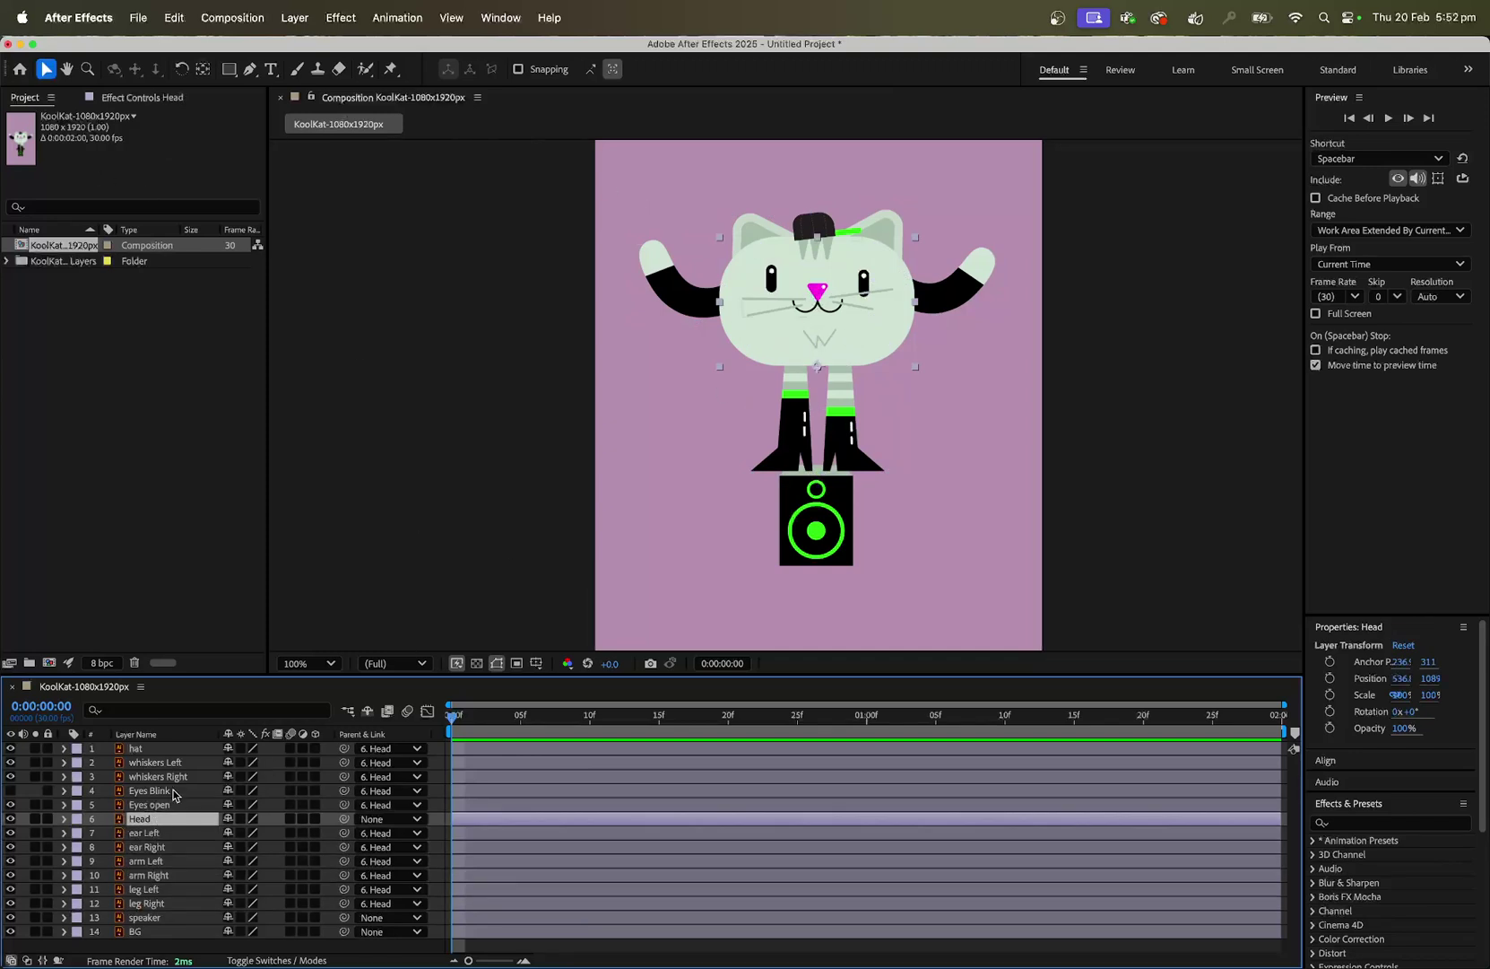
pyautogui.click(63, 819)
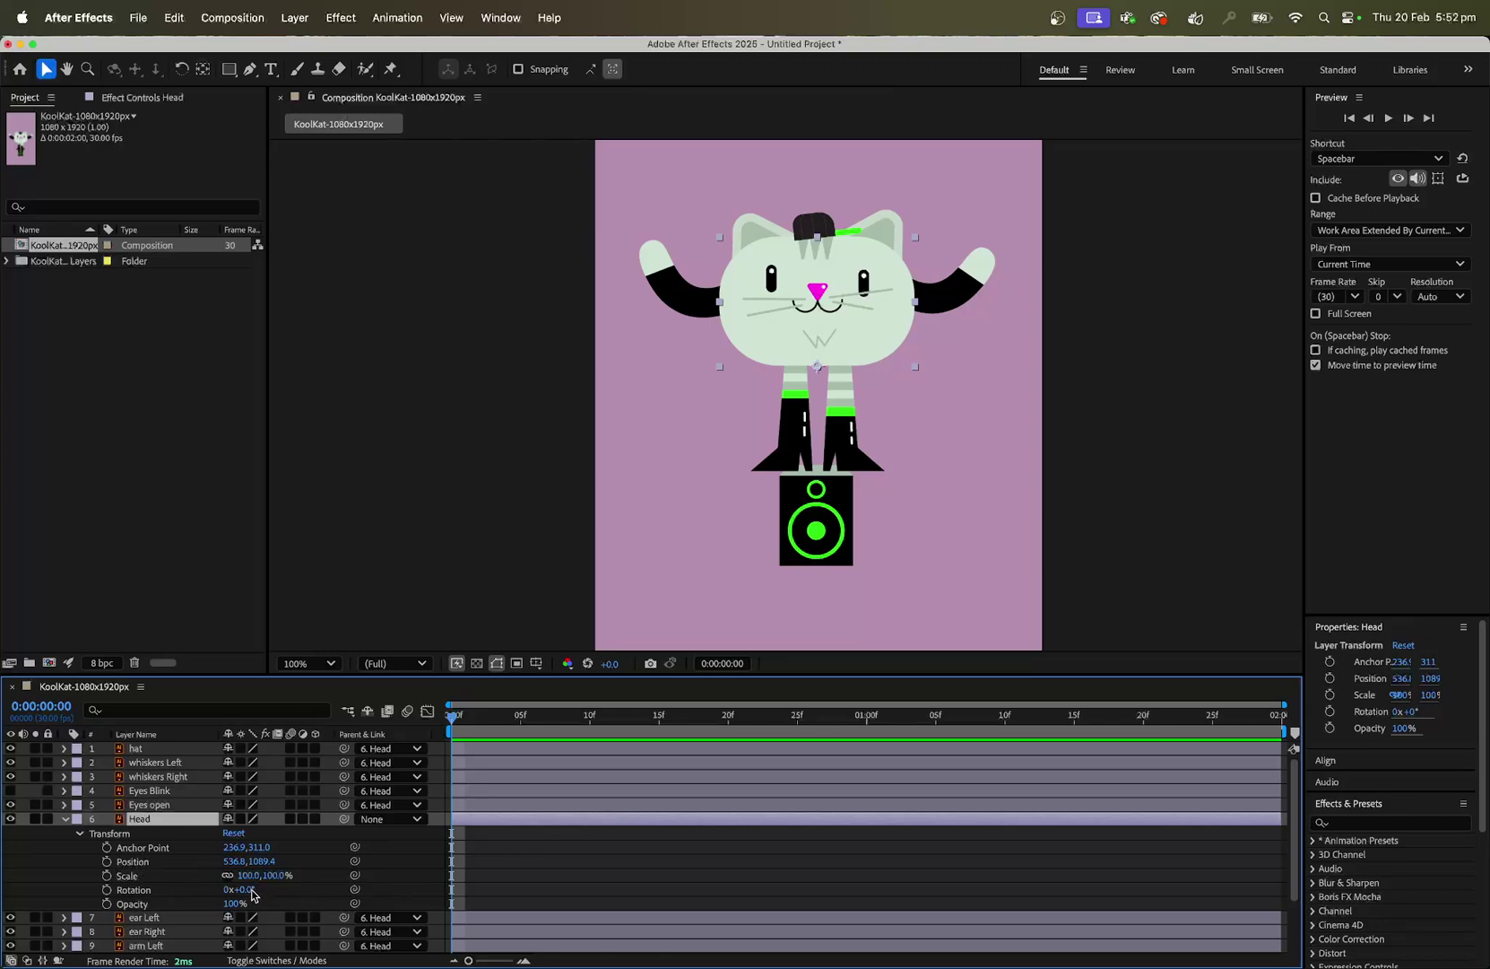
pyautogui.moveTo(250, 894); pyautogui.dragTo(273, 882)
pyautogui.press('super+z')
pyautogui.moveTo(262, 875)
pyautogui.mouseDown()
pyautogui.moveTo(224, 876)
pyautogui.moveTo(276, 875)
pyautogui.moveTo(223, 875)
pyautogui.moveTo(280, 881)
pyautogui.moveTo(282, 859)
pyautogui.moveTo(217, 845)
pyautogui.moveTo(254, 843)
pyautogui.mouseUp()
pyautogui.click(79, 833)
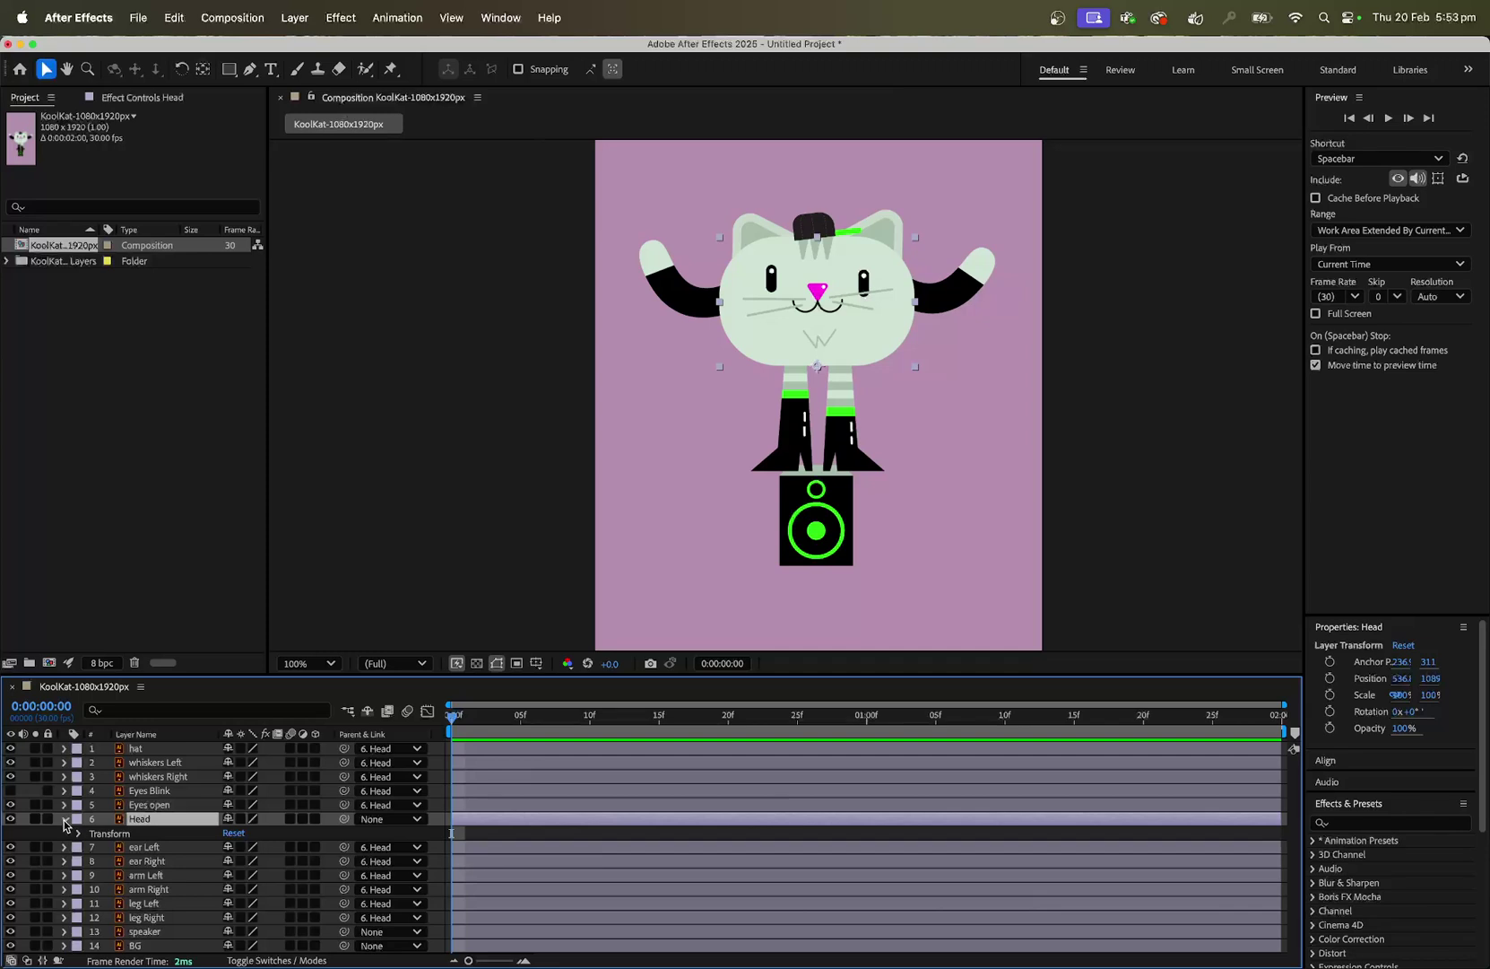
pyautogui.click(64, 818)
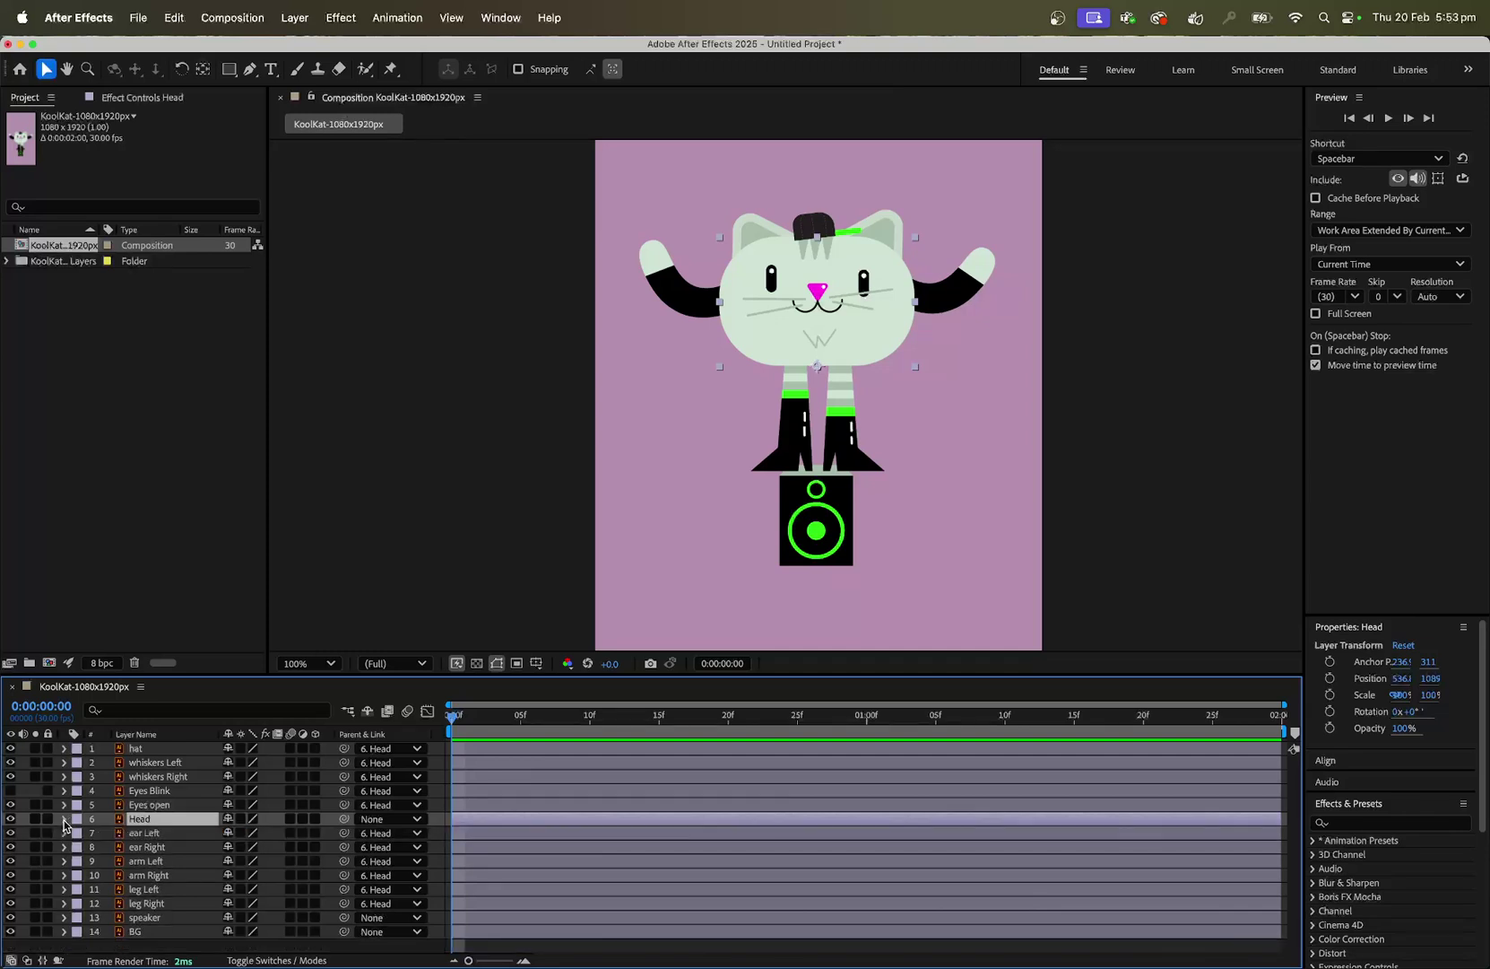